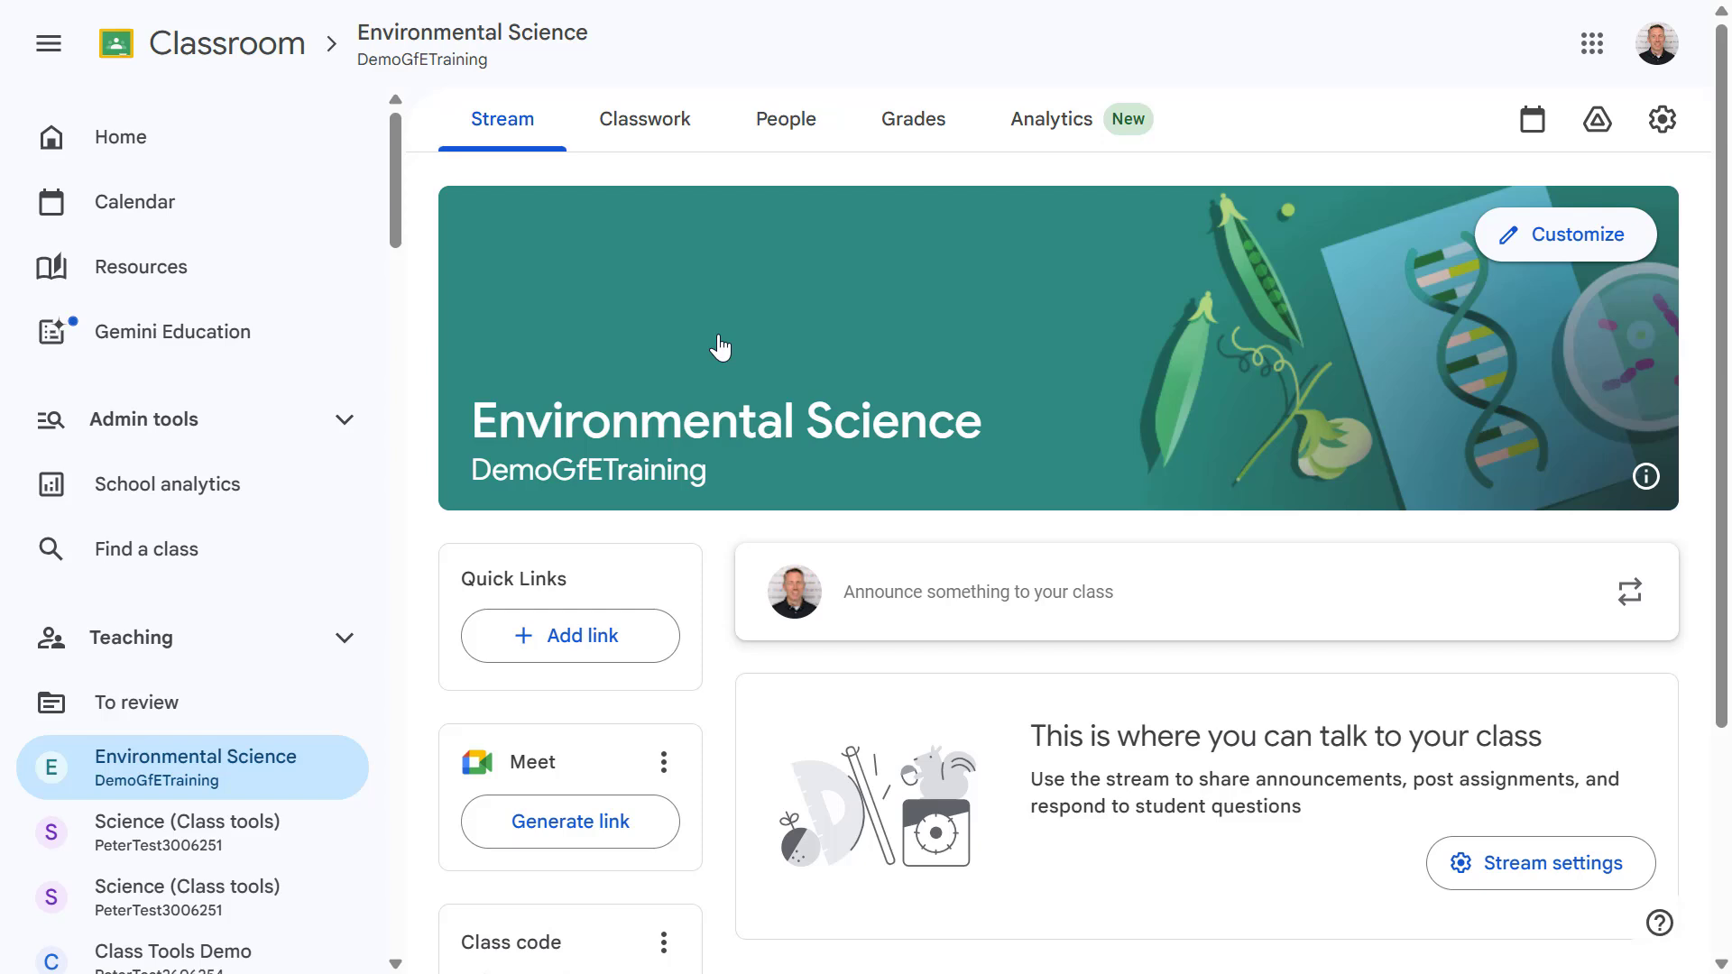
# Show the Classwork list and expand the 'Ocean Plastic Presentations [Add ons]' draft's instructions.
pyautogui.click(675, 119)
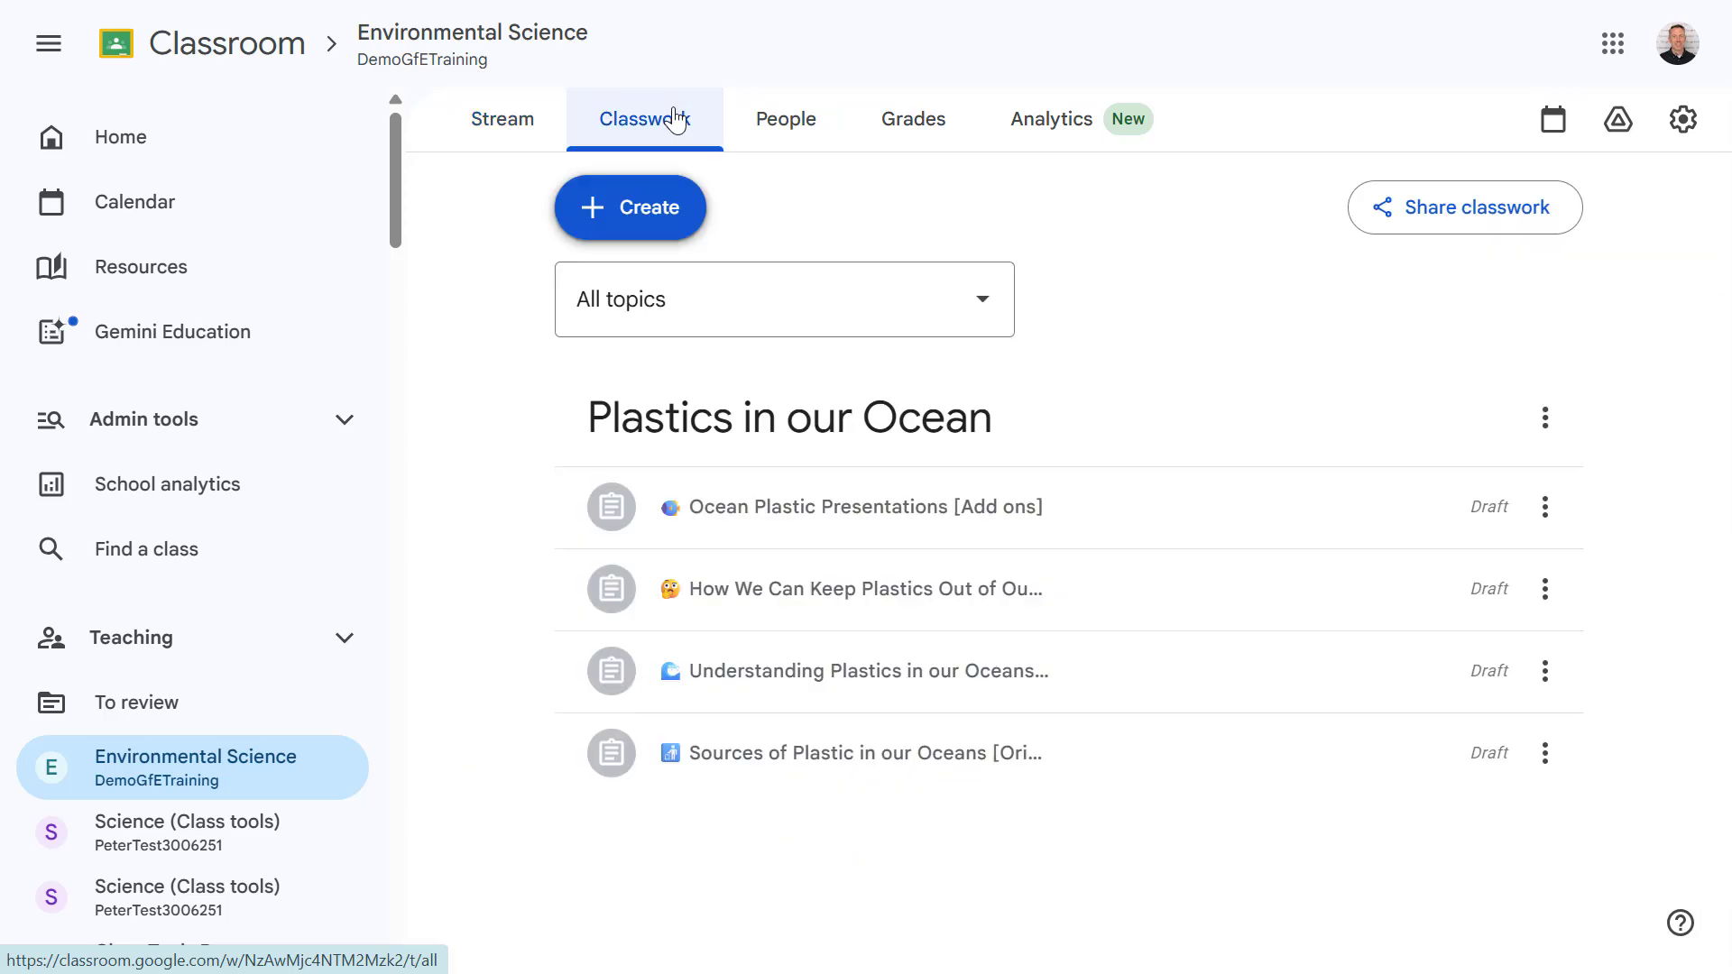
pyautogui.click(1044, 515)
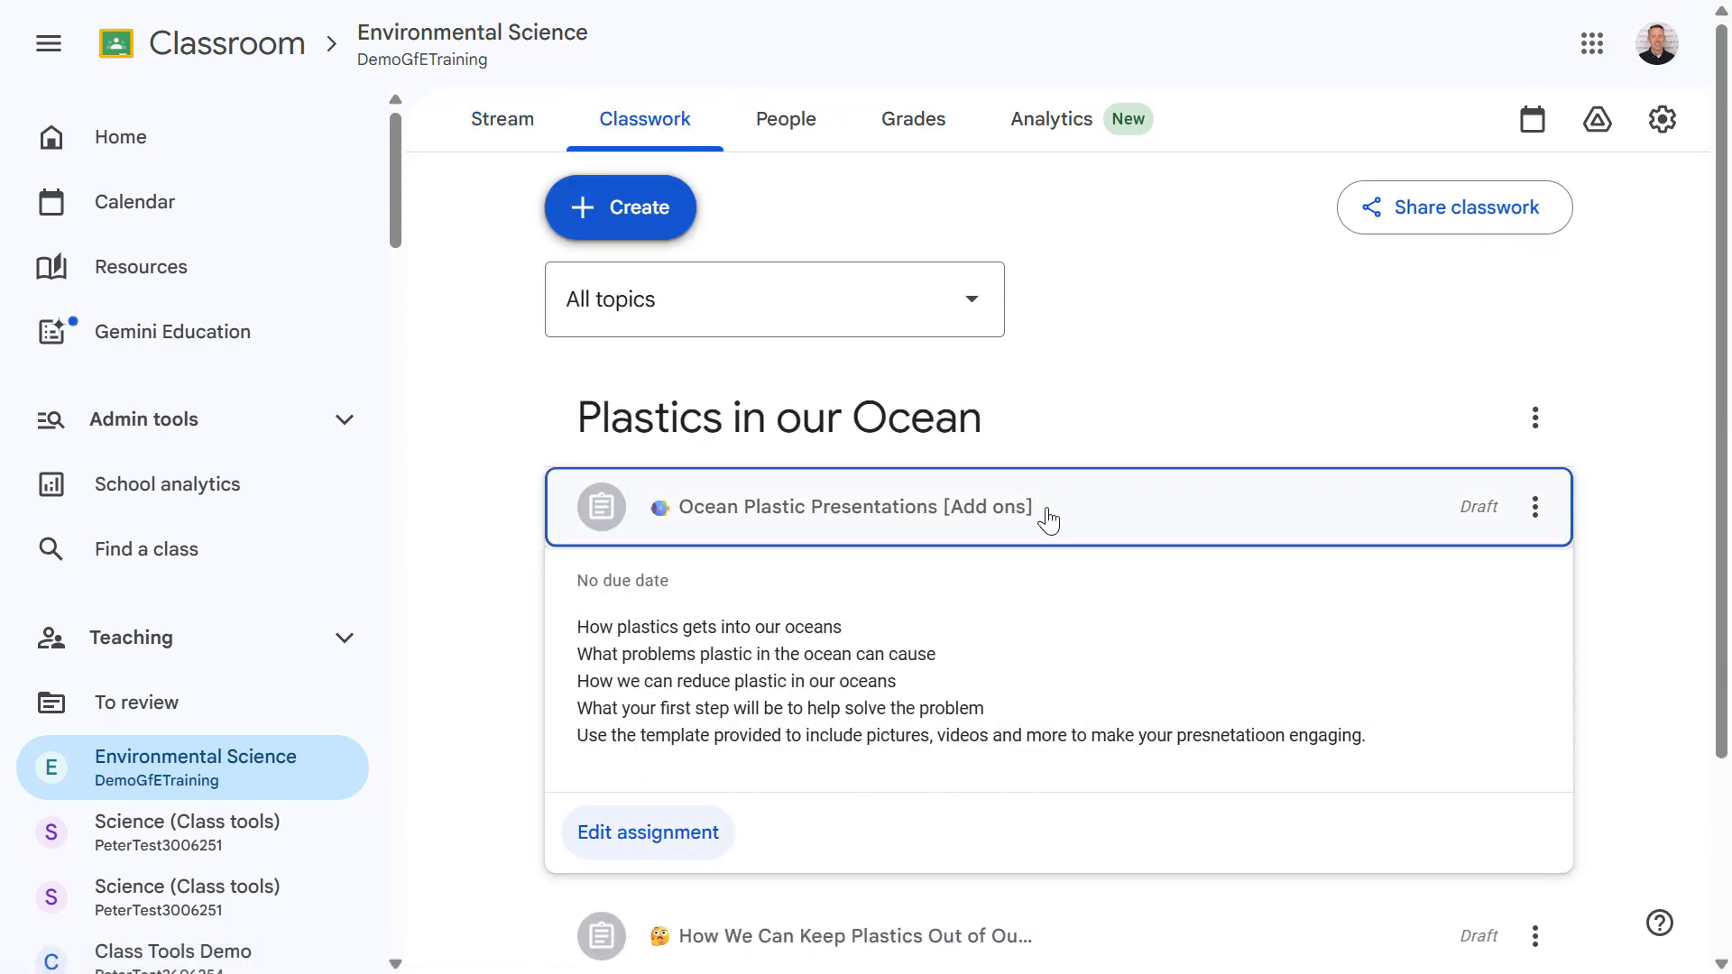
# Edit the Ocean Plastic Presentations draft and pick the Google Arts & Culture add-on.
pyautogui.click(659, 833)
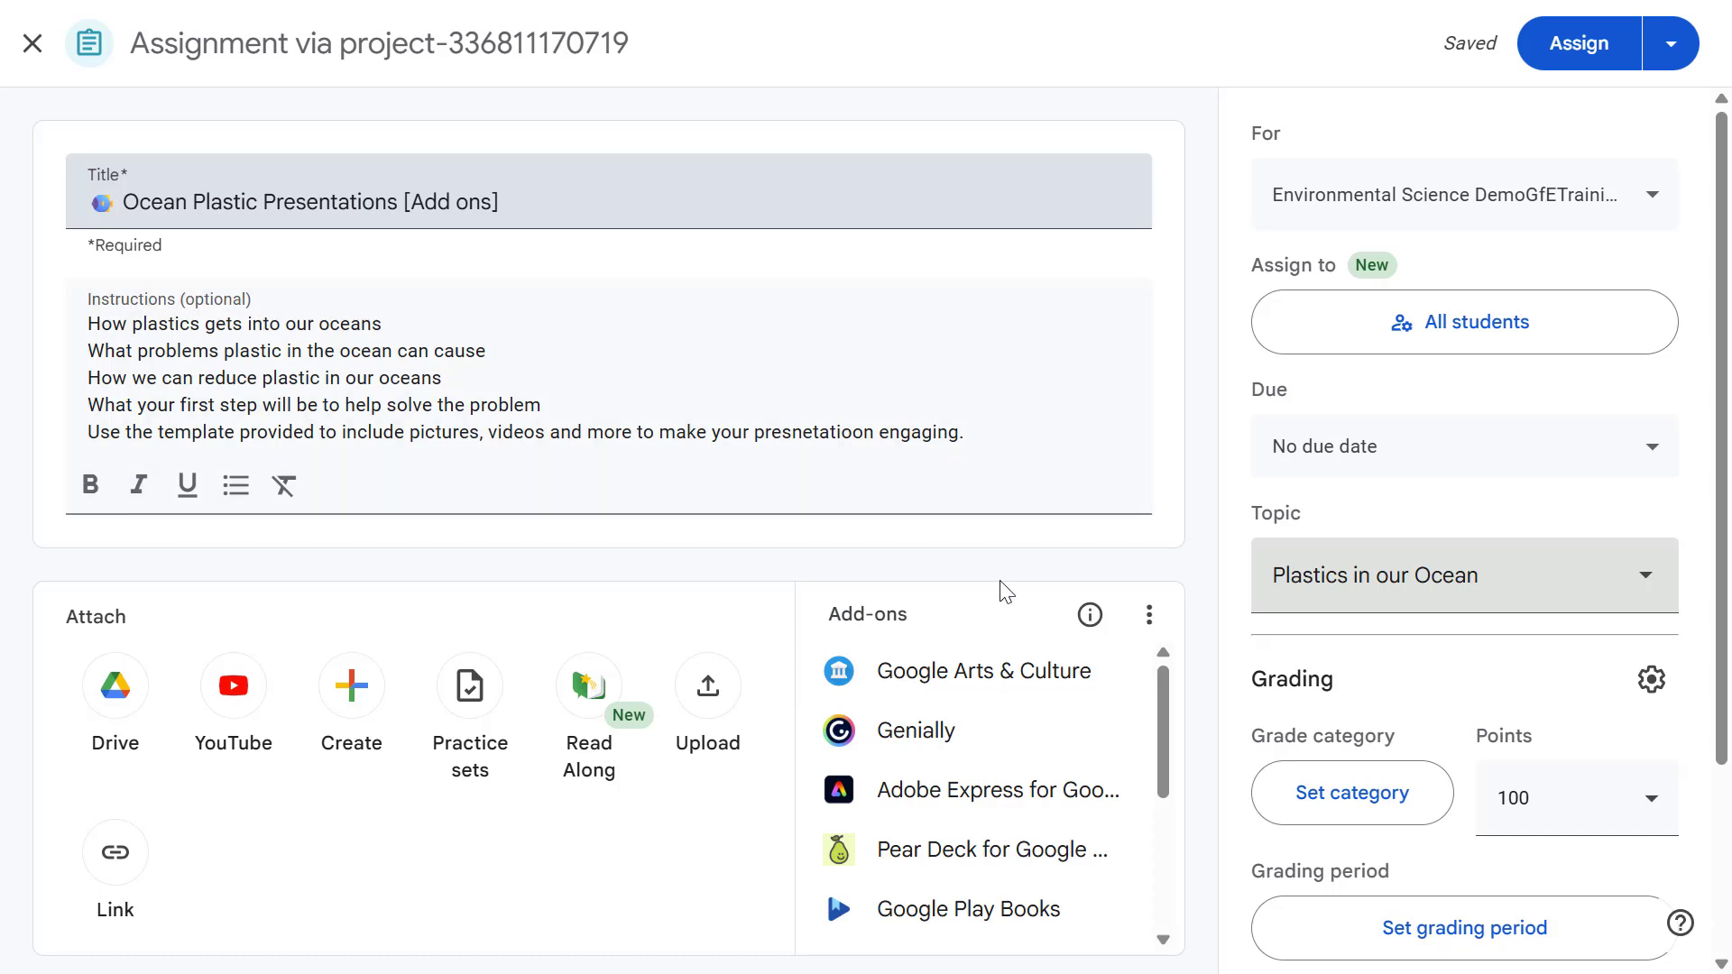
pyautogui.scroll(-3, 1037, 694)
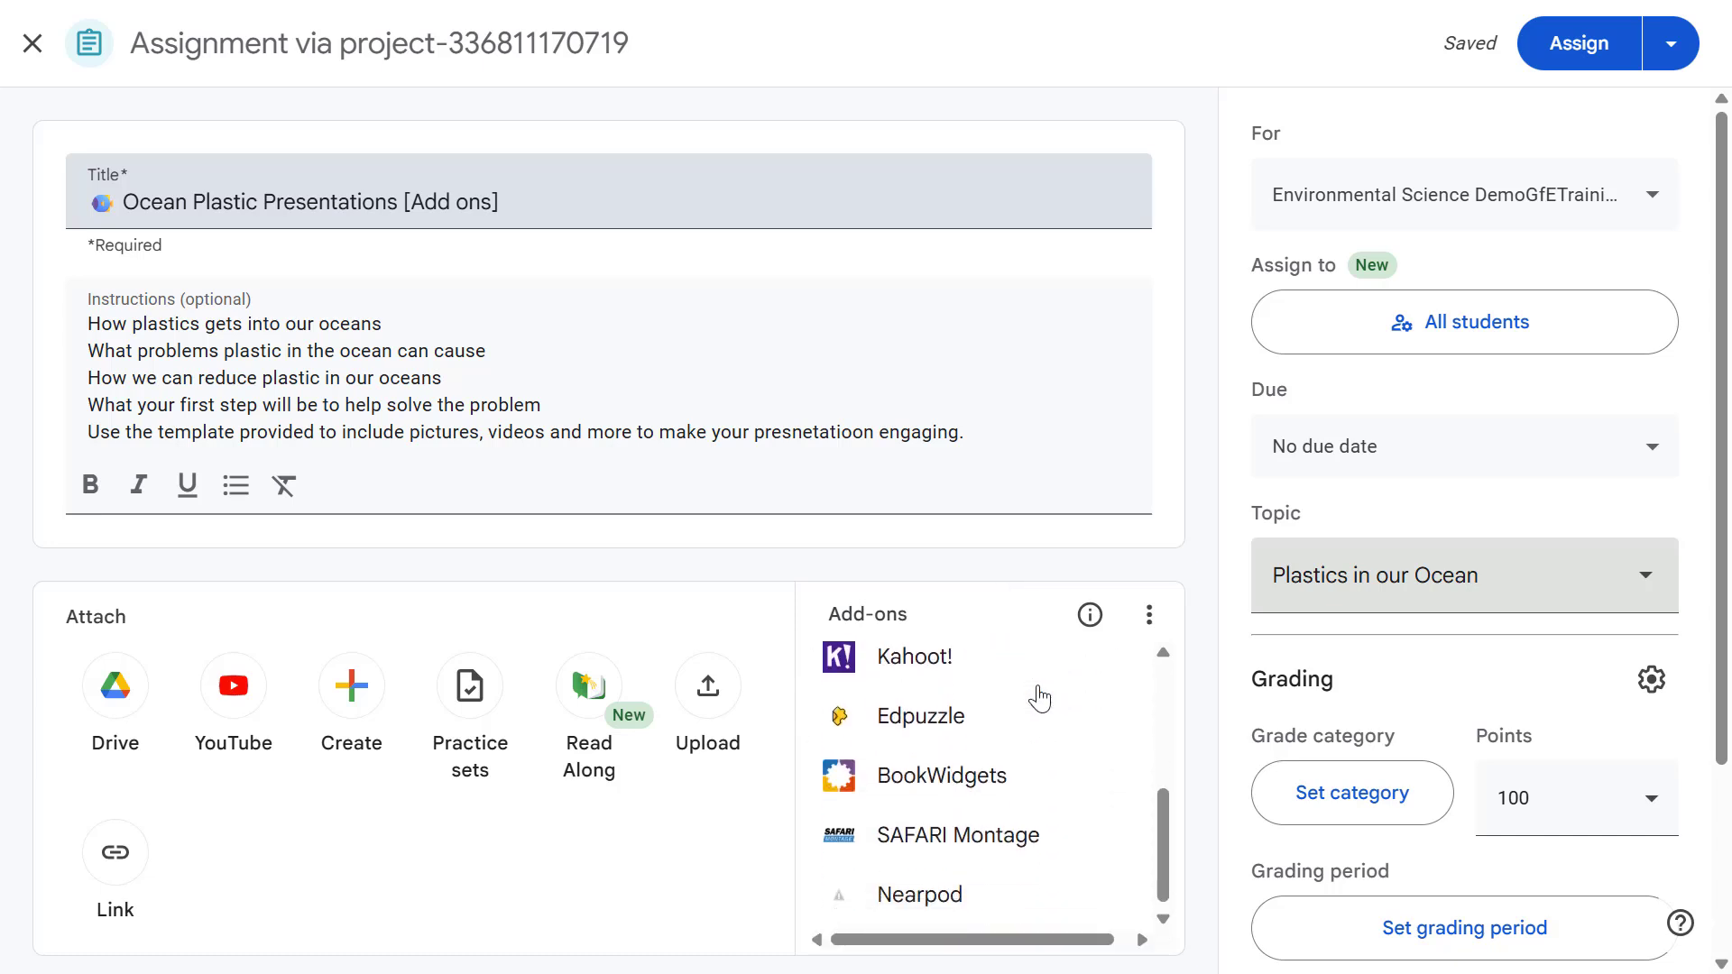
pyautogui.scroll(3, 1039, 697)
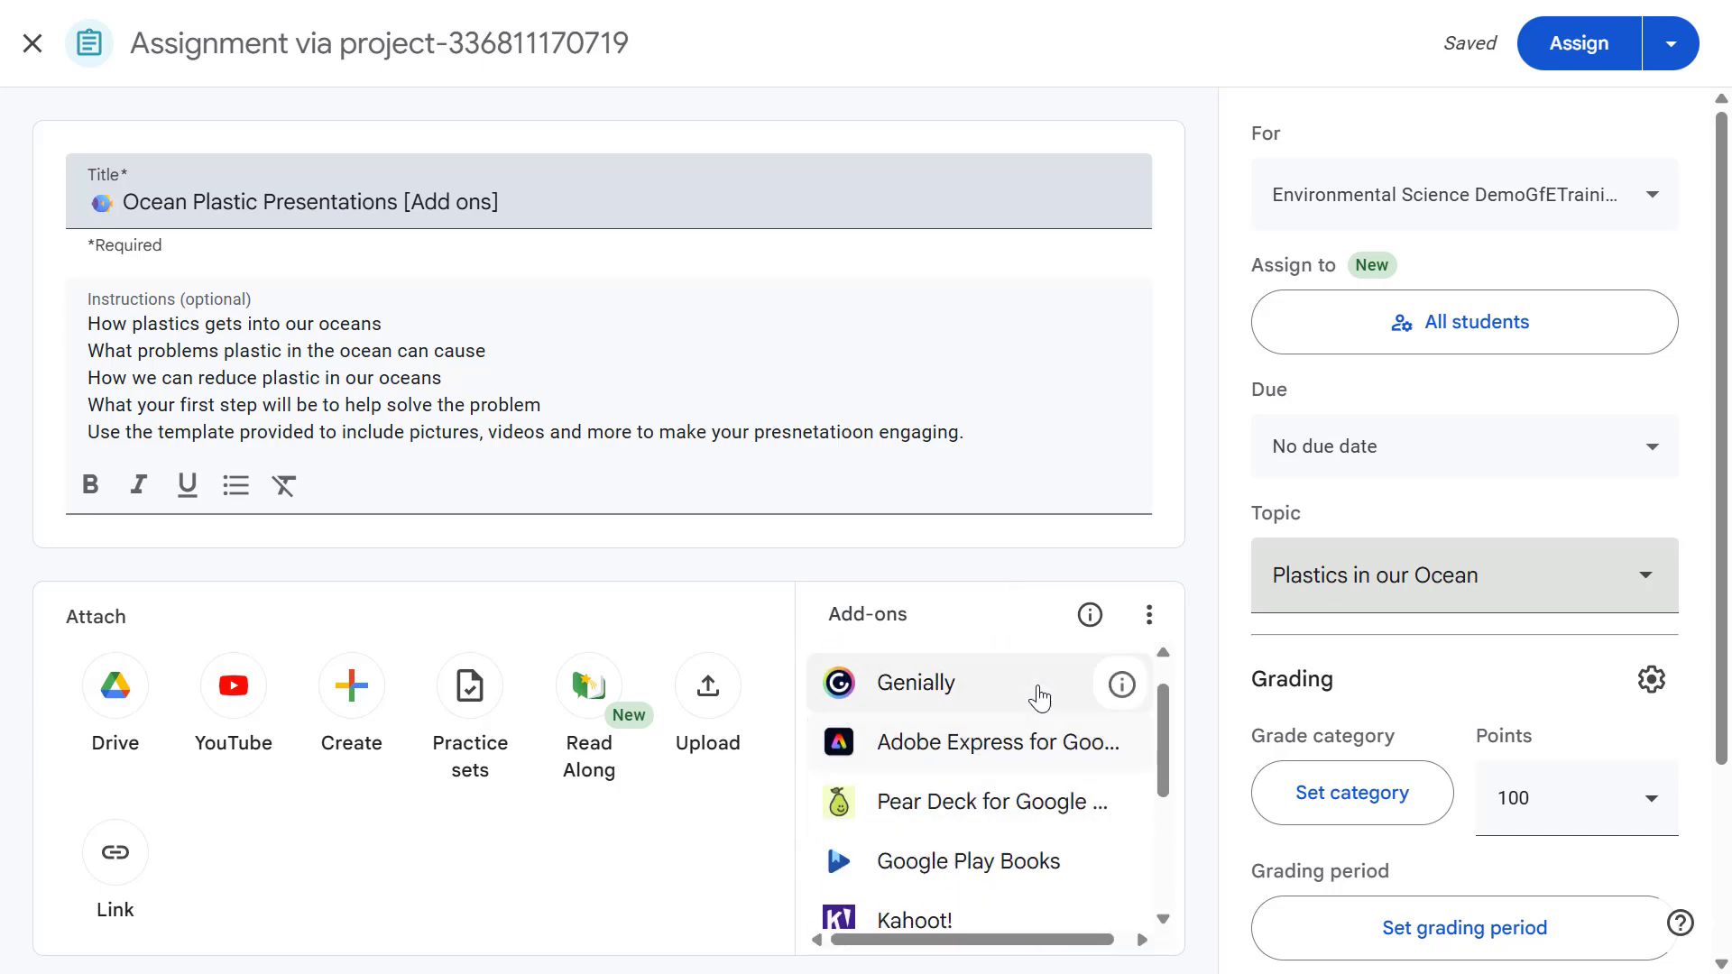
pyautogui.scroll(-5, 1039, 697)
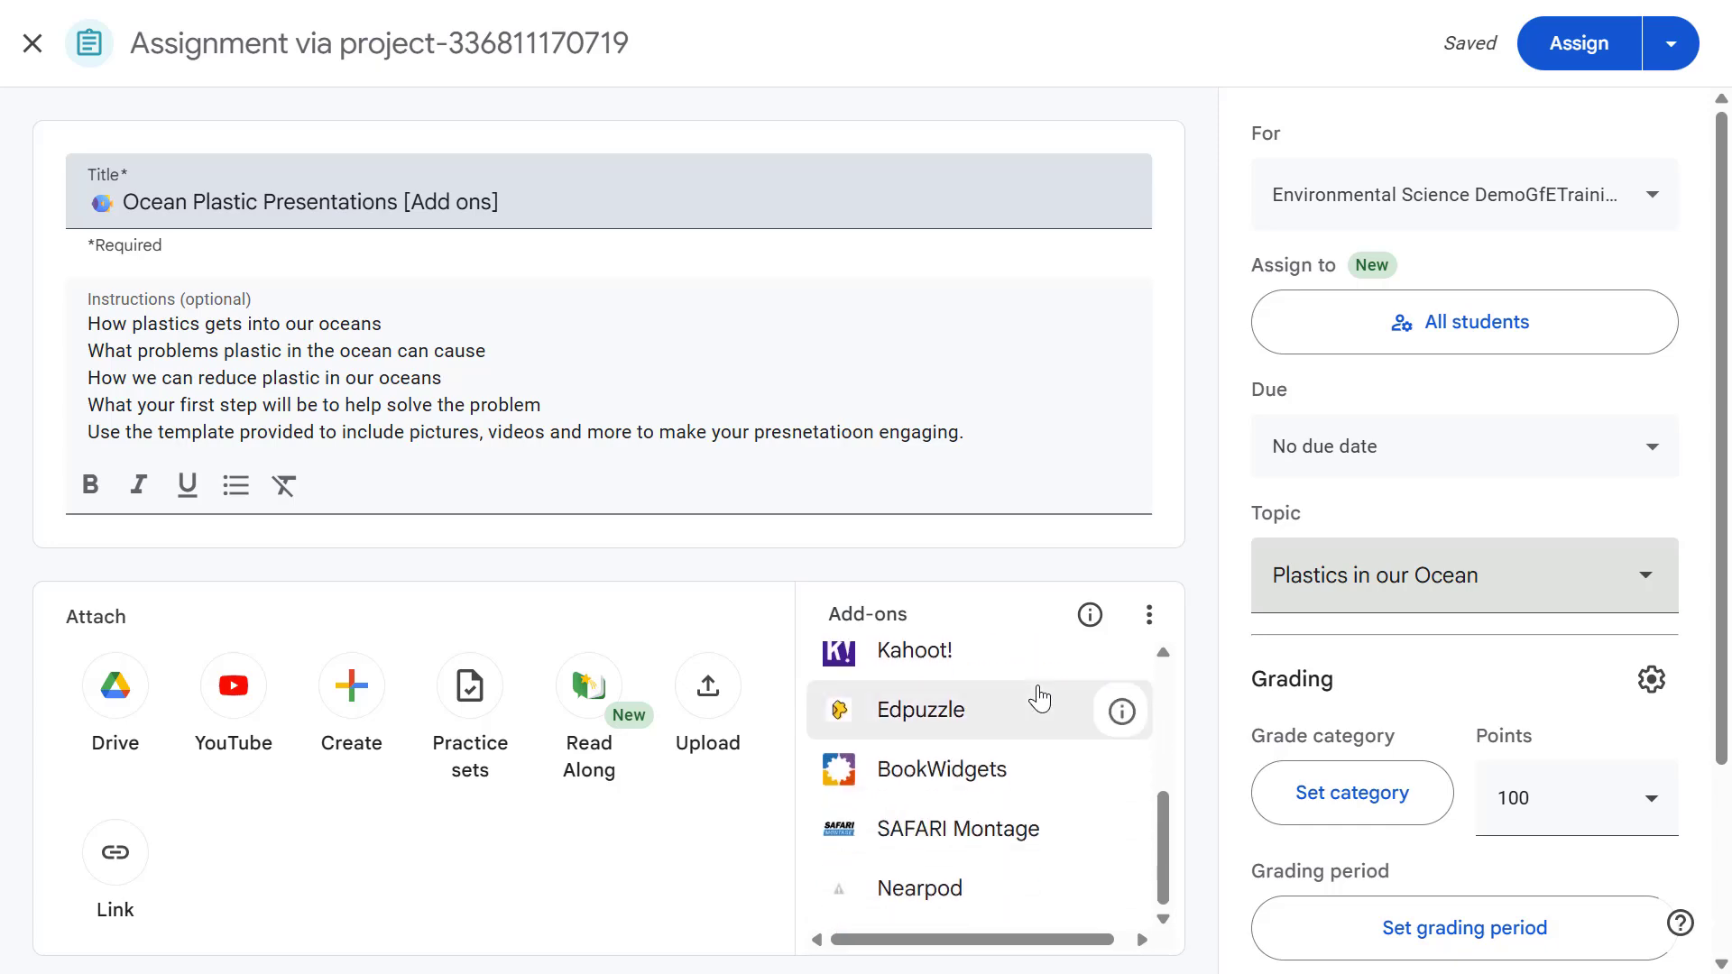
pyautogui.scroll(3, 1043, 696)
pyautogui.scroll(5, 1028, 690)
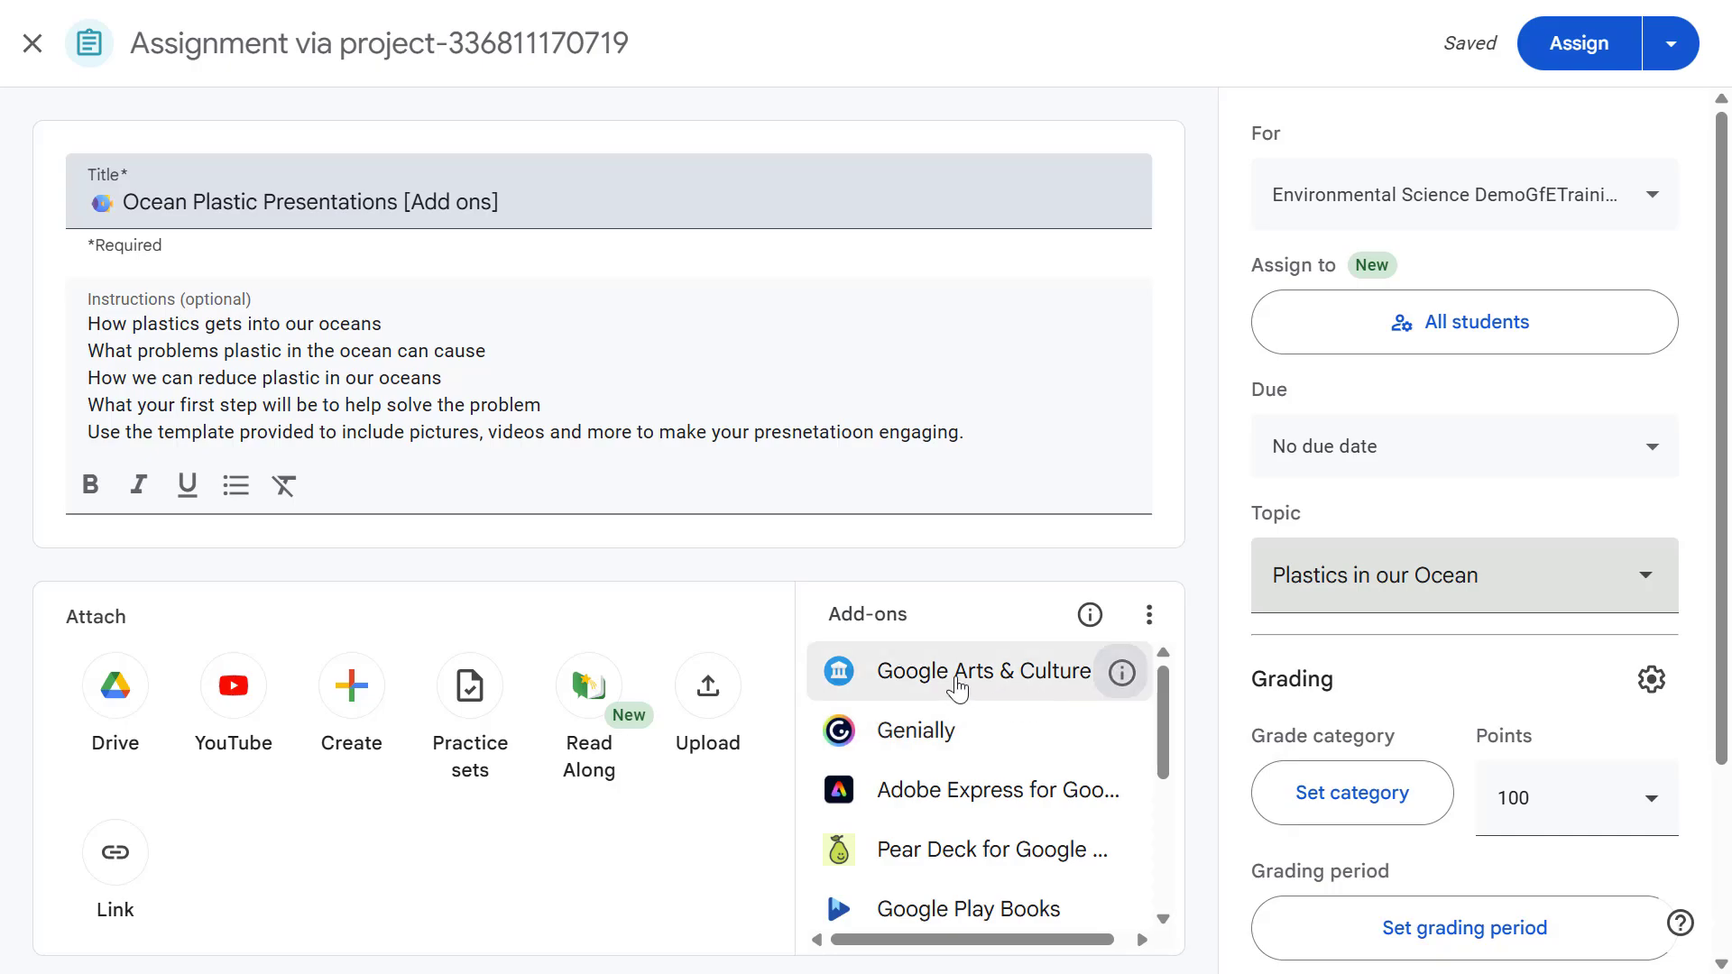
pyautogui.click(958, 690)
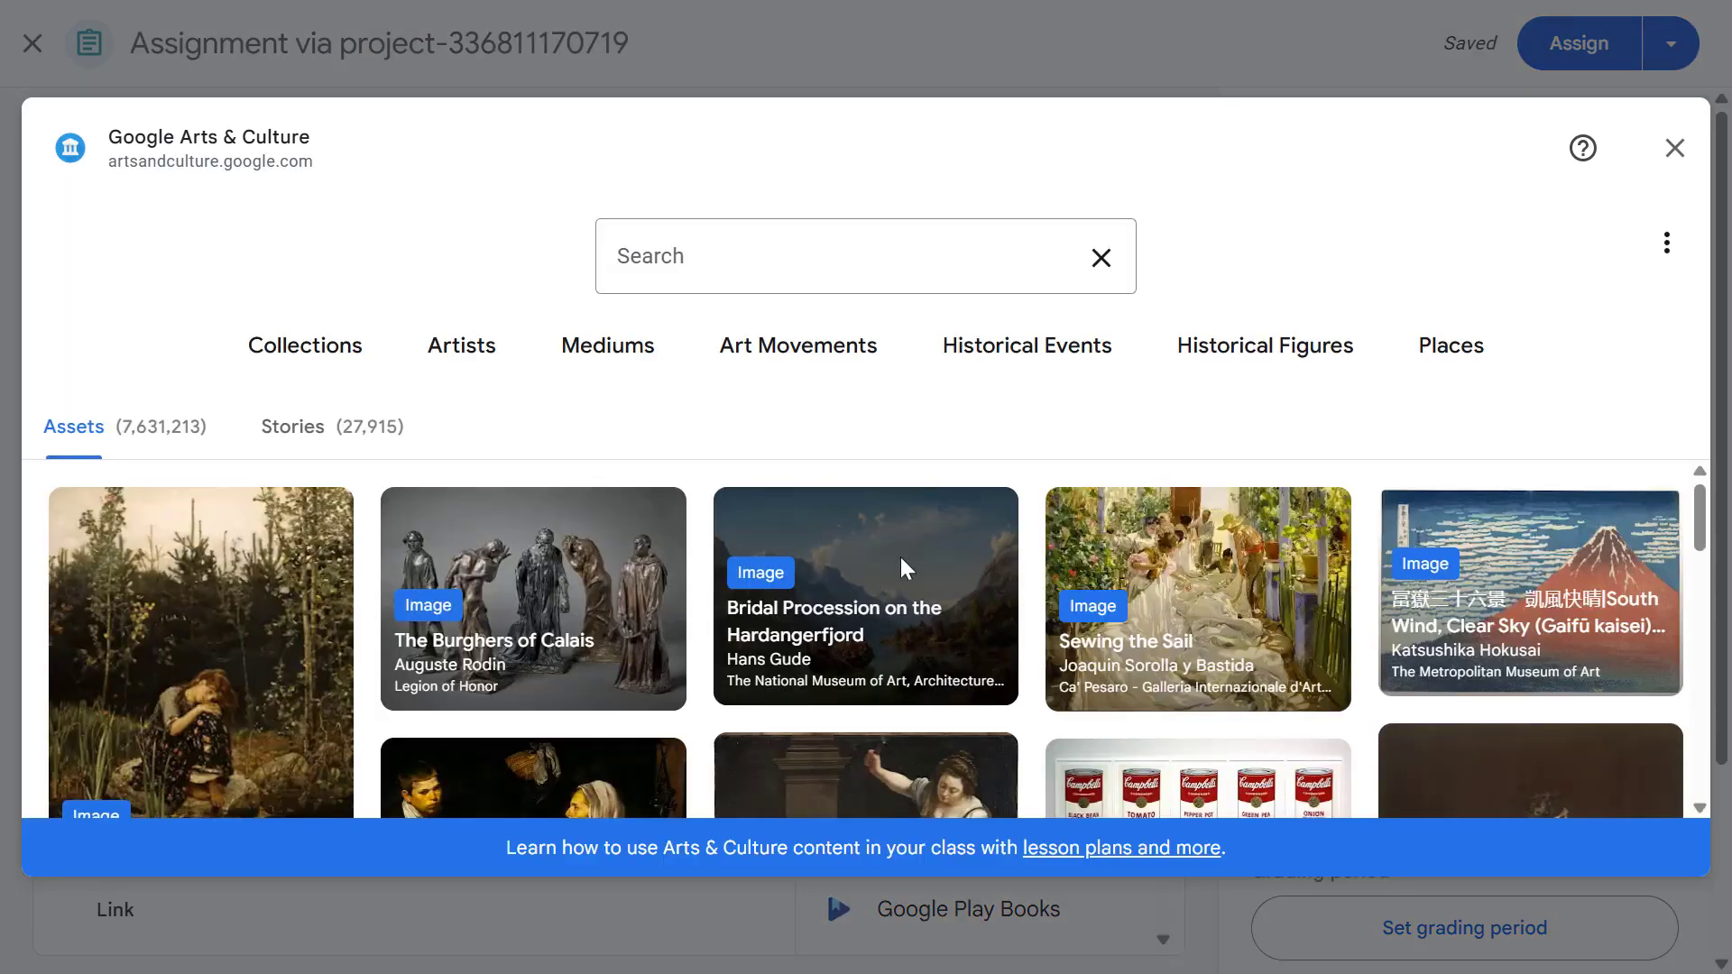
# Search Arts & Culture for 'water cycle' and show Stories results.
pyautogui.click(753, 234)
pyautogui.write('watr')
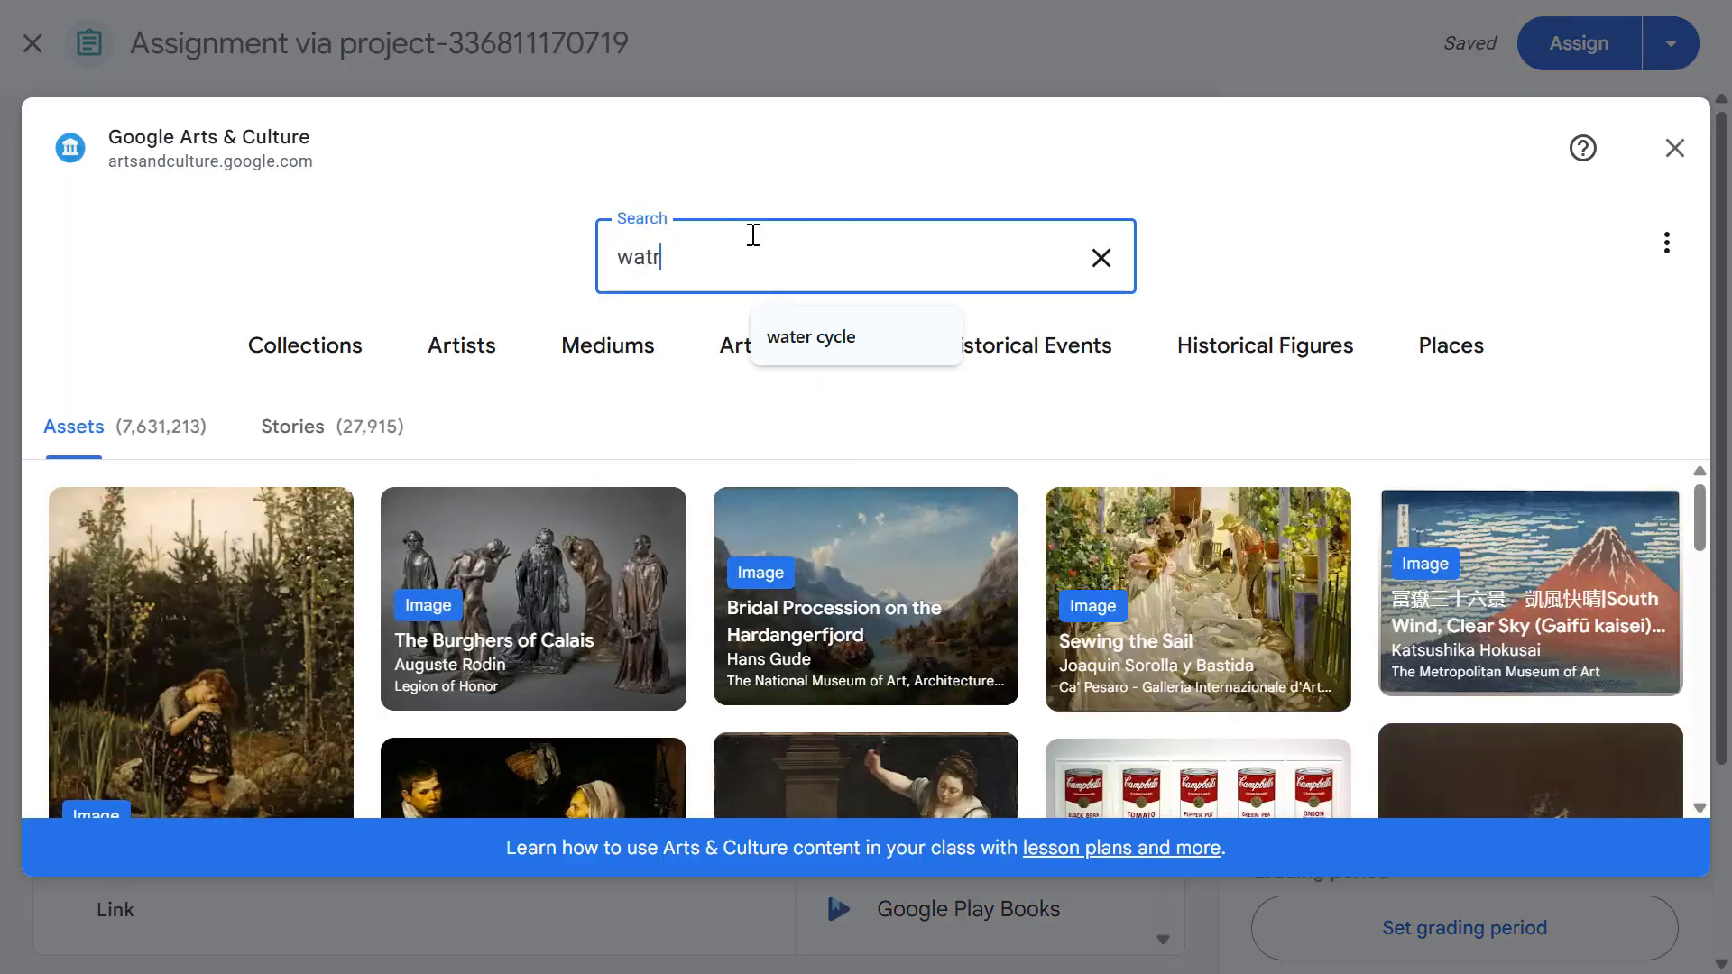
pyautogui.press('Down')
pyautogui.press('Return')
pyautogui.click(260, 370)
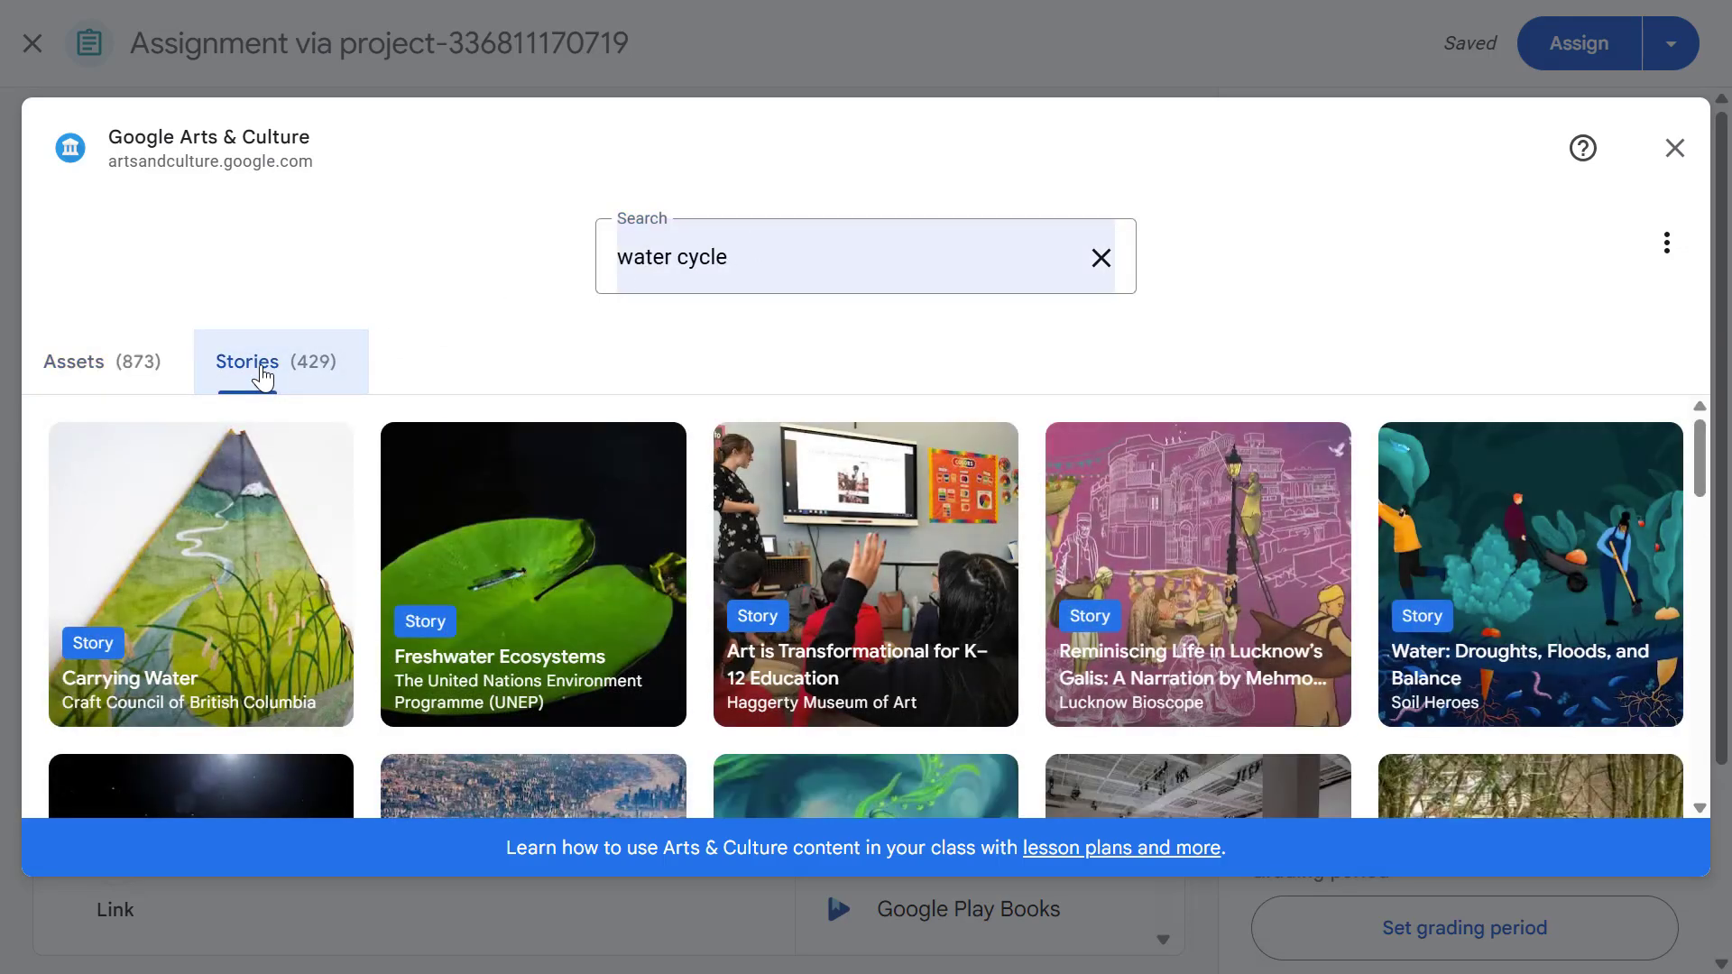
# Attach the Freshwater Ecosystems story to the assignment and start assigning it.
pyautogui.click(478, 509)
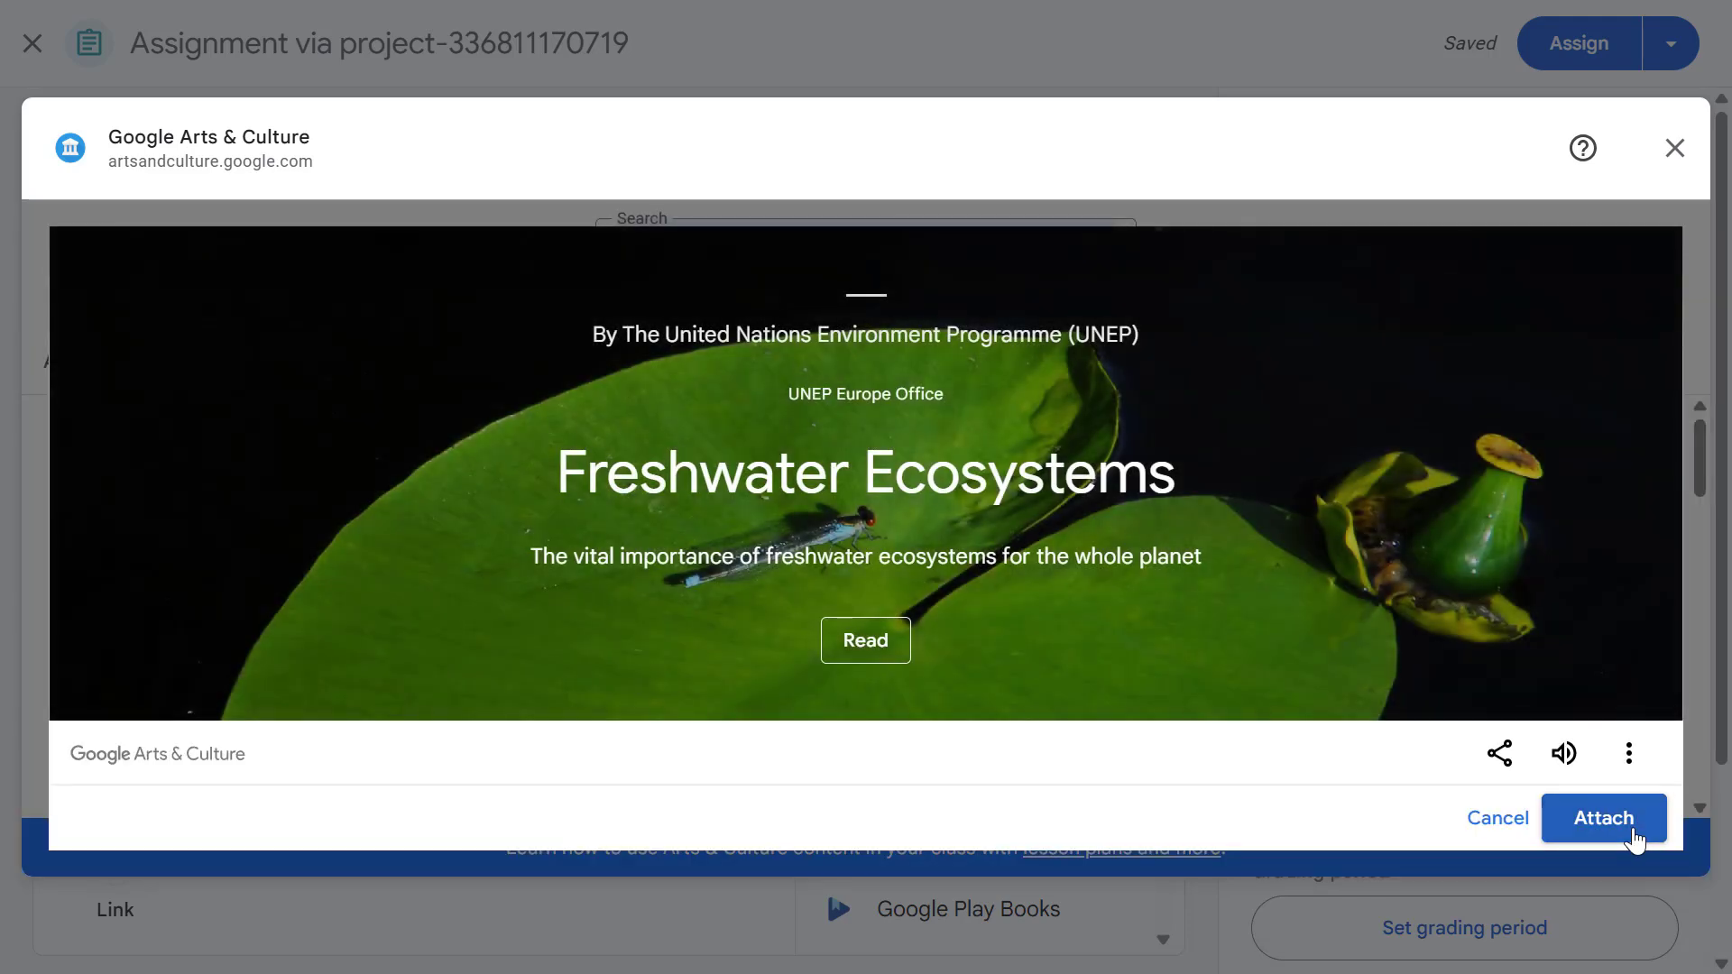
pyautogui.click(1602, 818)
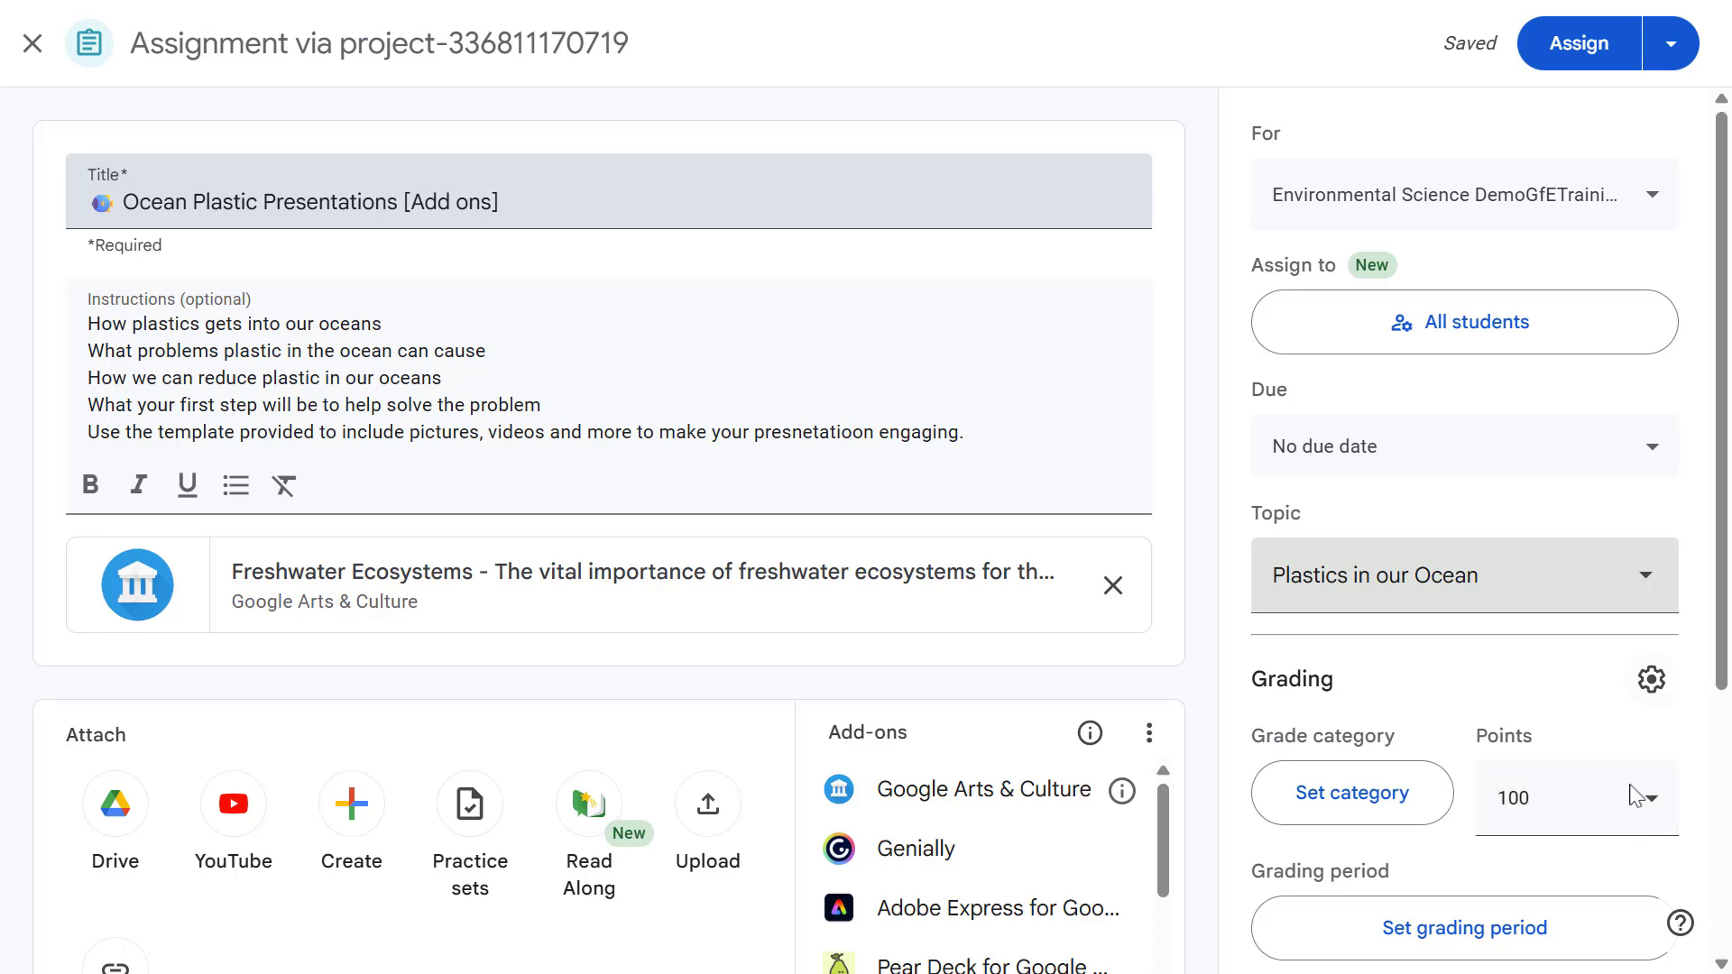
pyautogui.click(1576, 56)
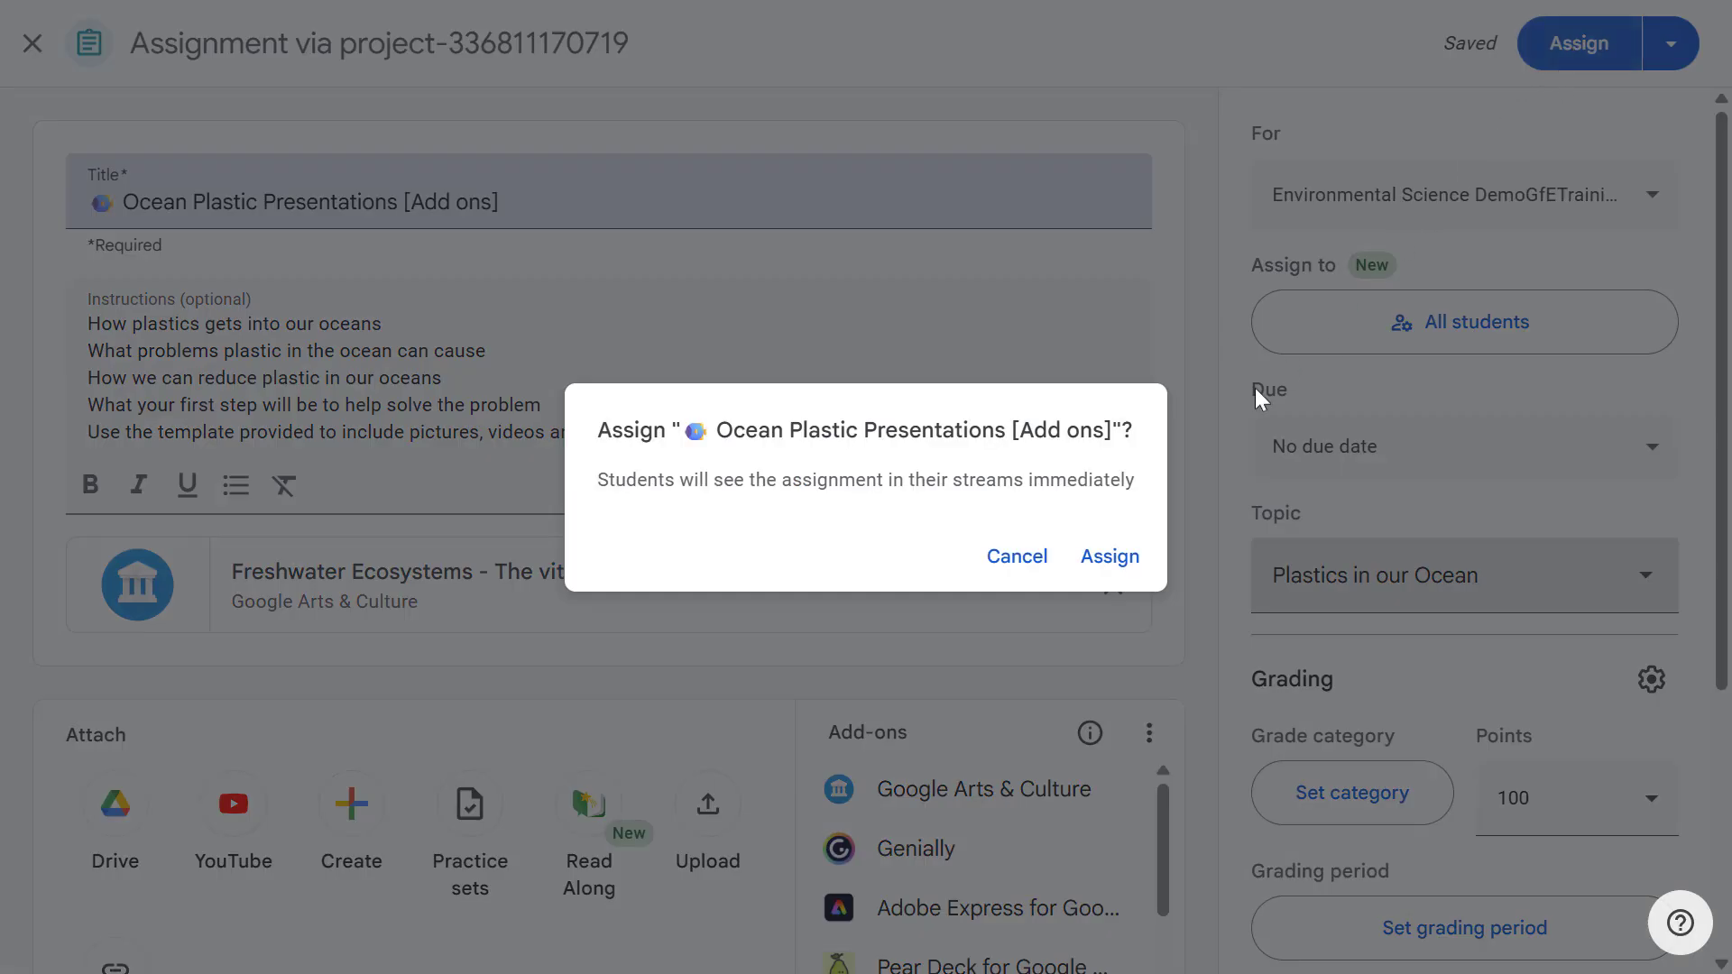
# Confirm posting Ocean Plastic Presentations, then edit the 'How We Can Keep Plastics Out of Our Ocean' draft.
pyautogui.click(1108, 559)
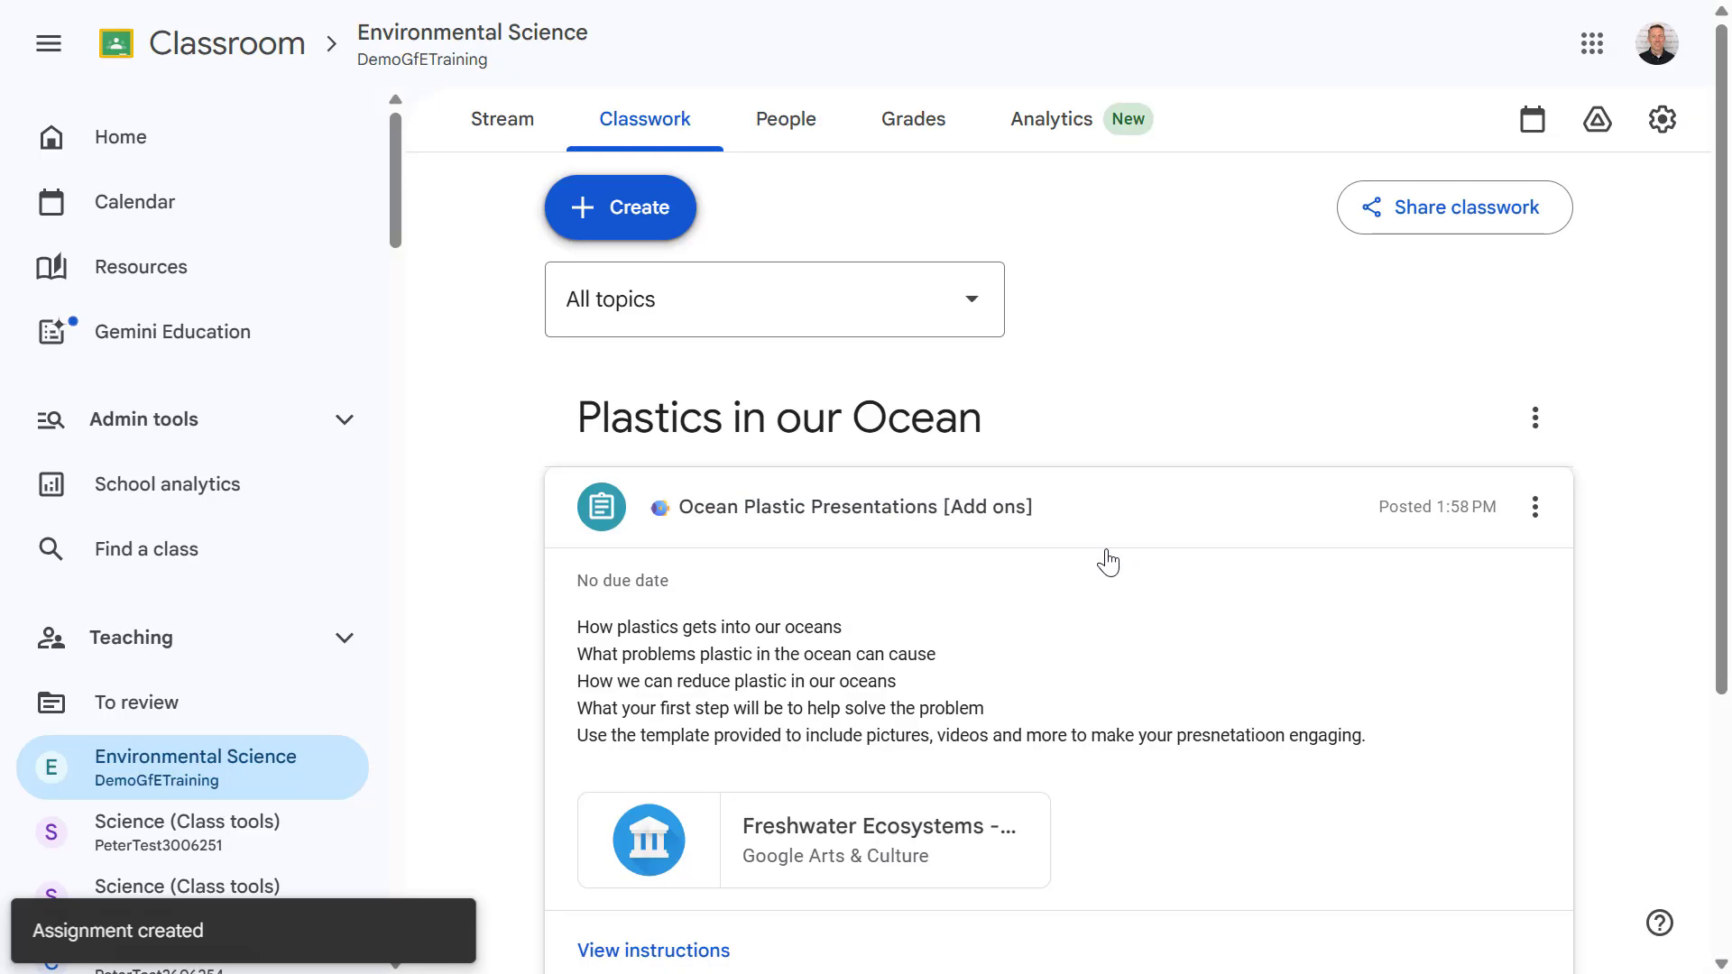
pyautogui.scroll(-4, 1109, 559)
pyautogui.click(928, 683)
pyautogui.click(647, 662)
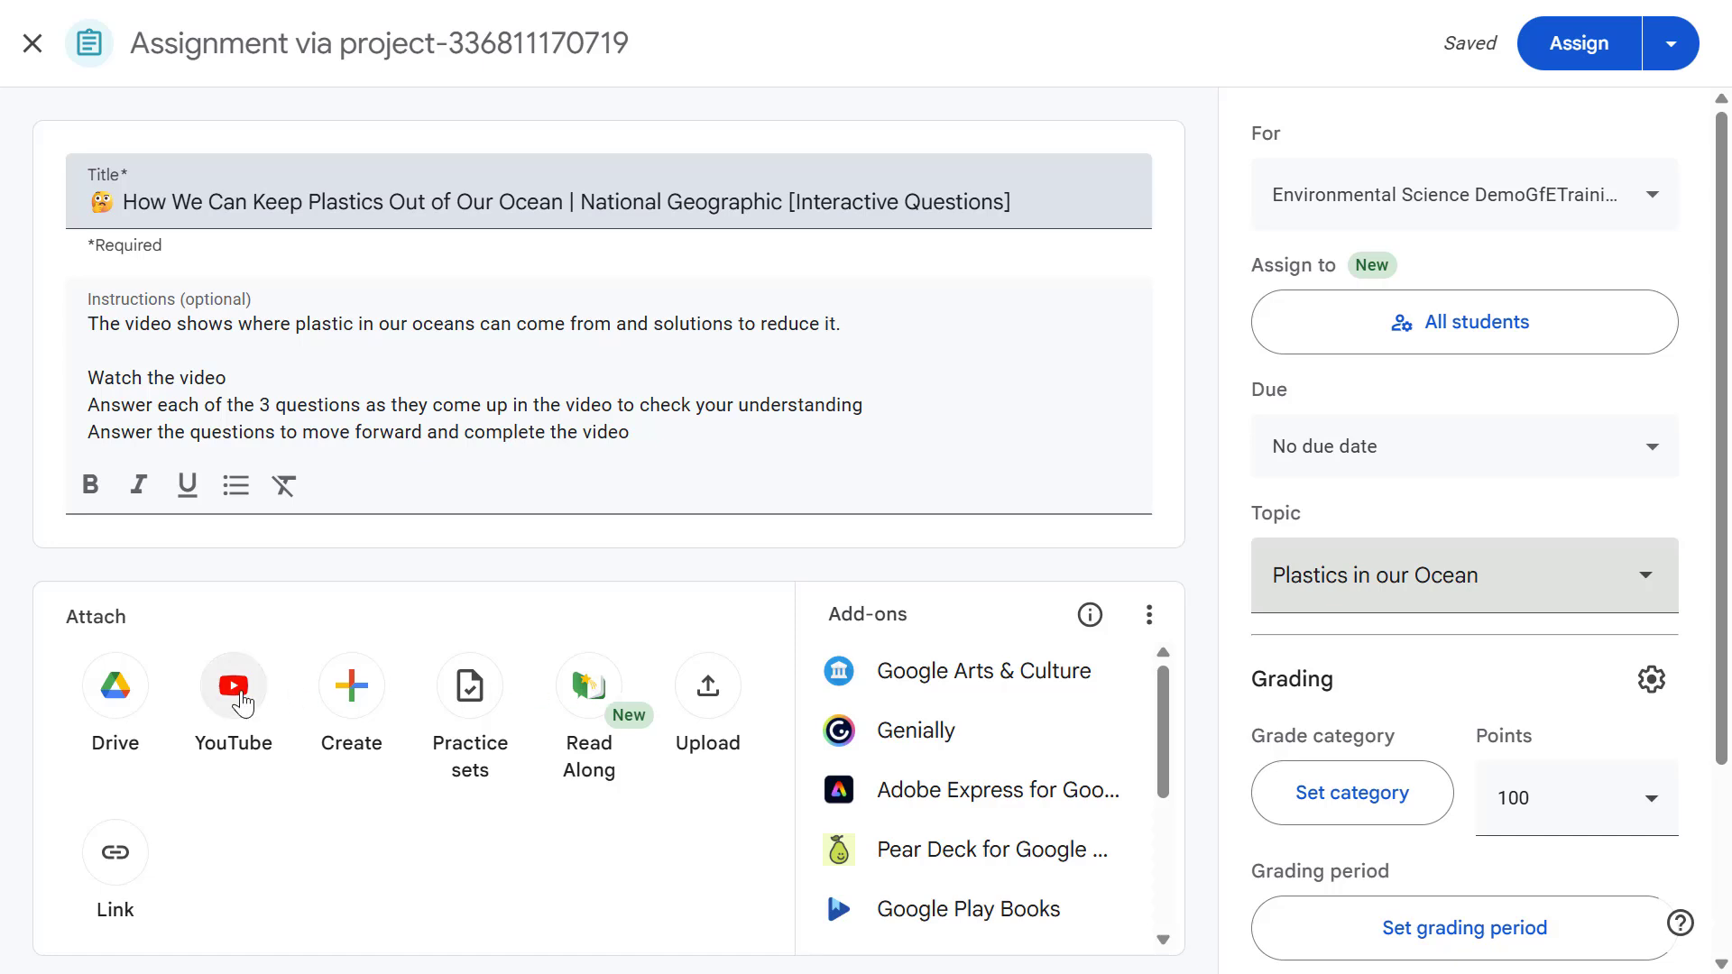
# Find the National Geographic plastics video on YouTube by its title and generate interactive questions.
pyautogui.click(236, 691)
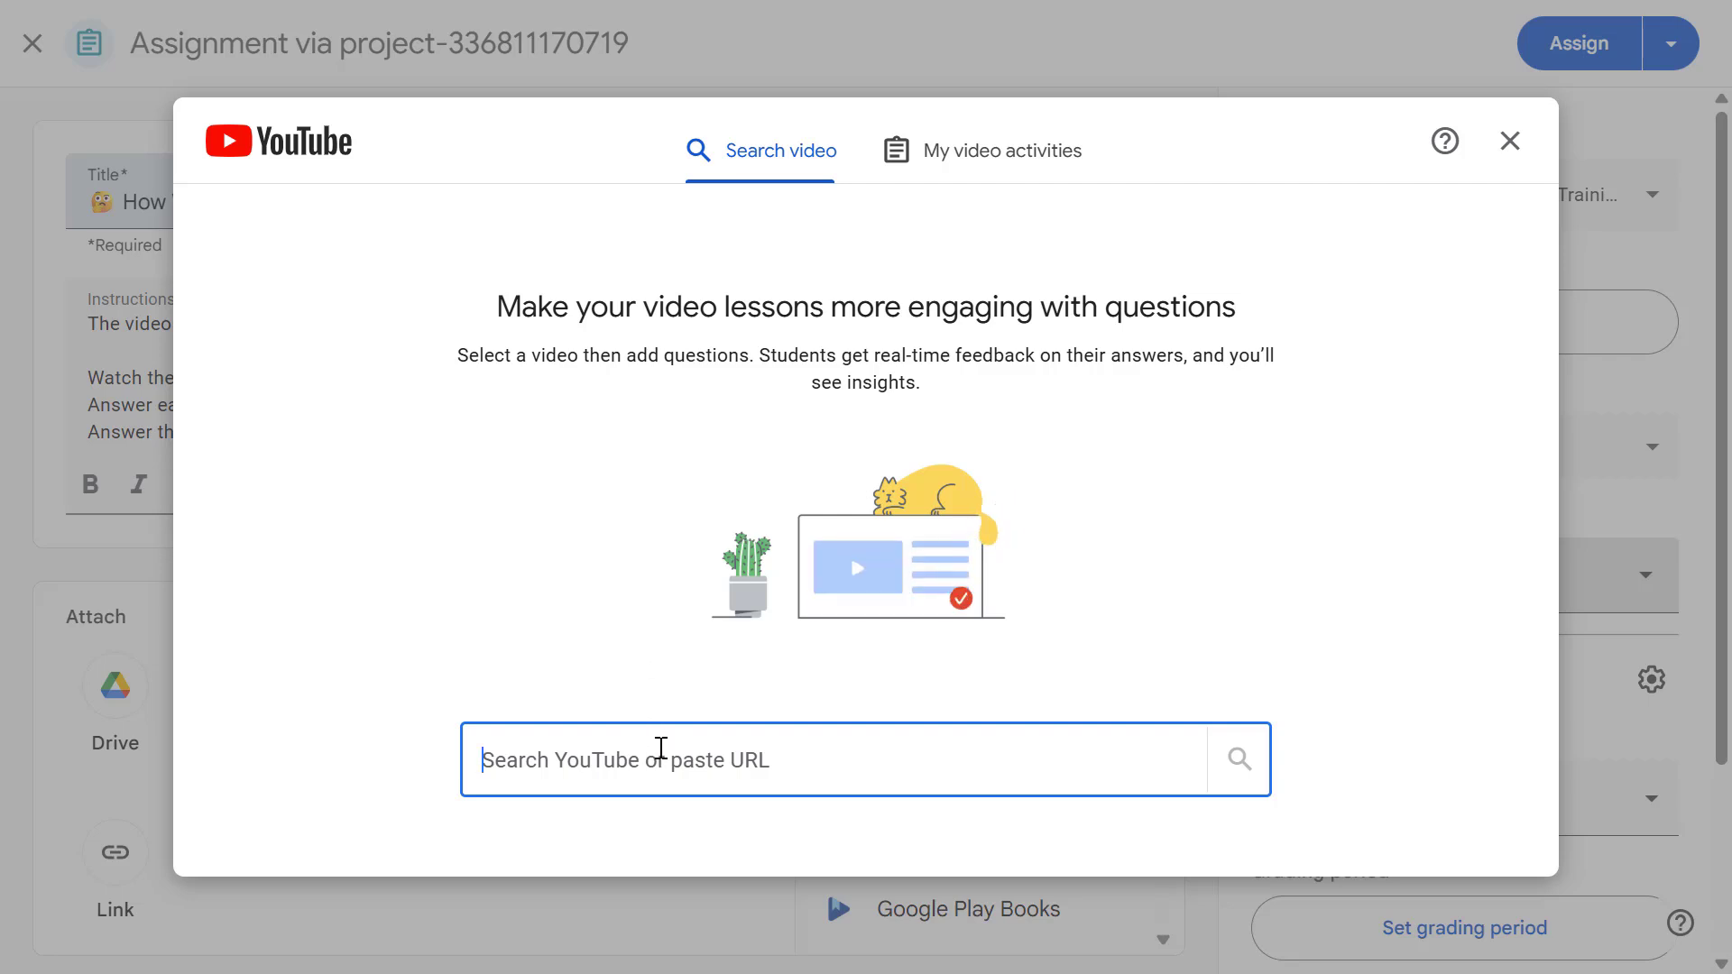
pyautogui.write('How We Can Keep Plastics Out of Our Ocean | National Geographic')
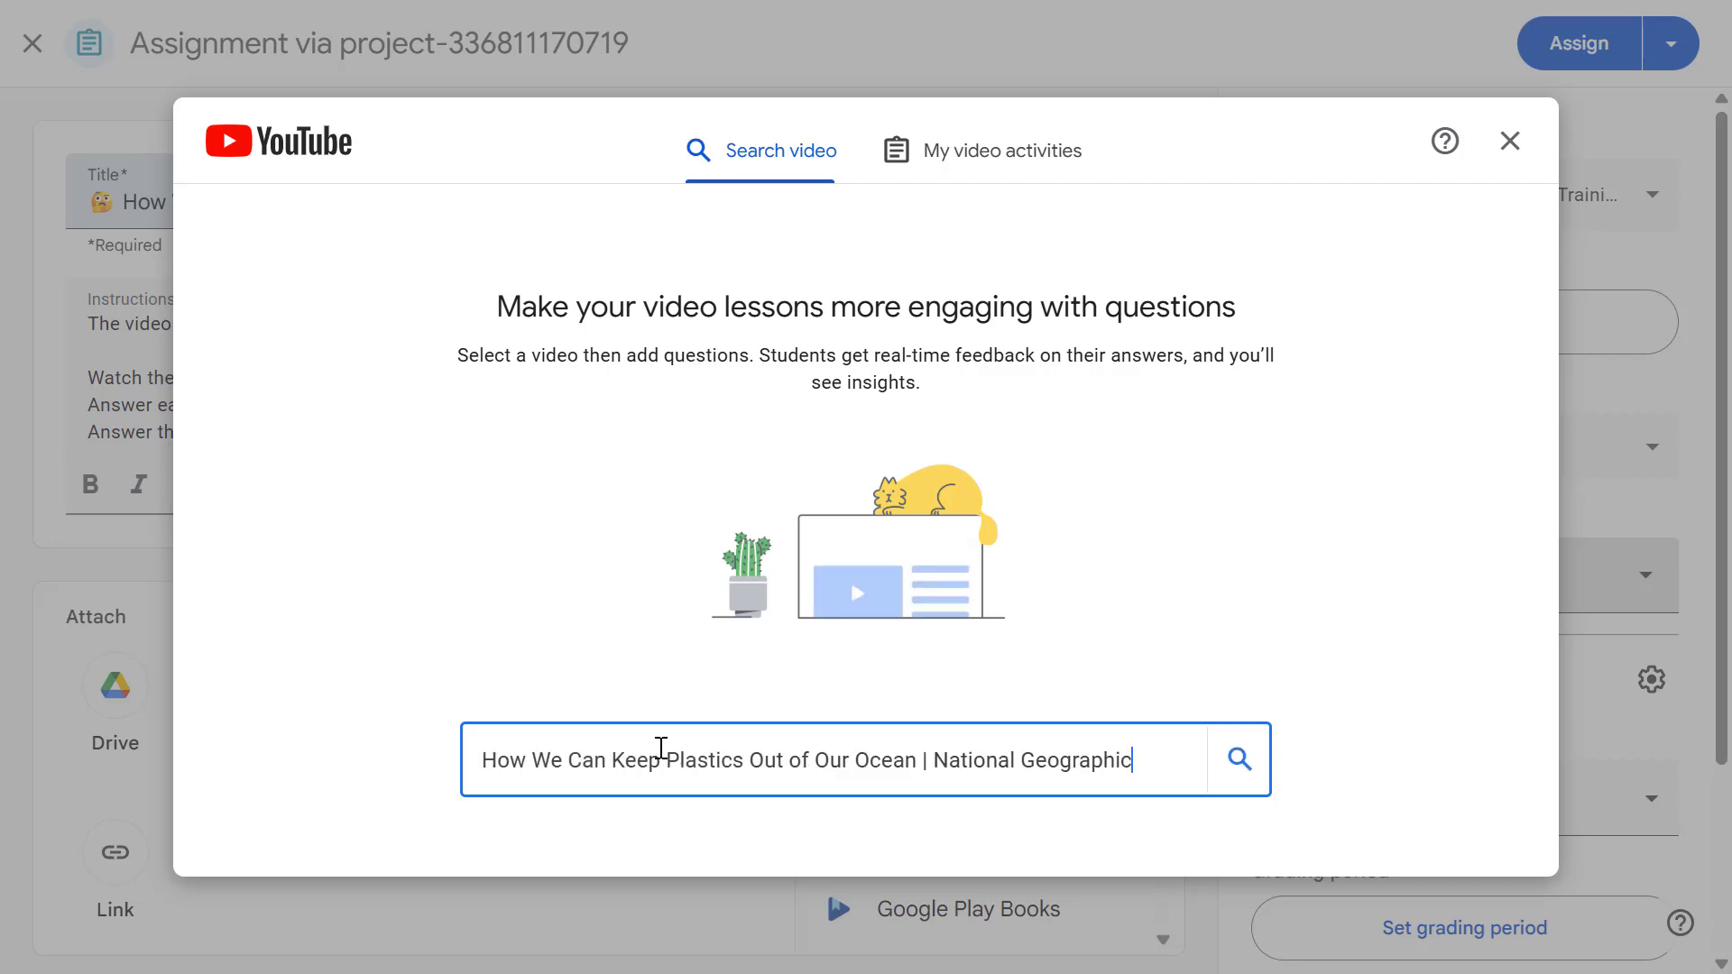
pyautogui.press('Return')
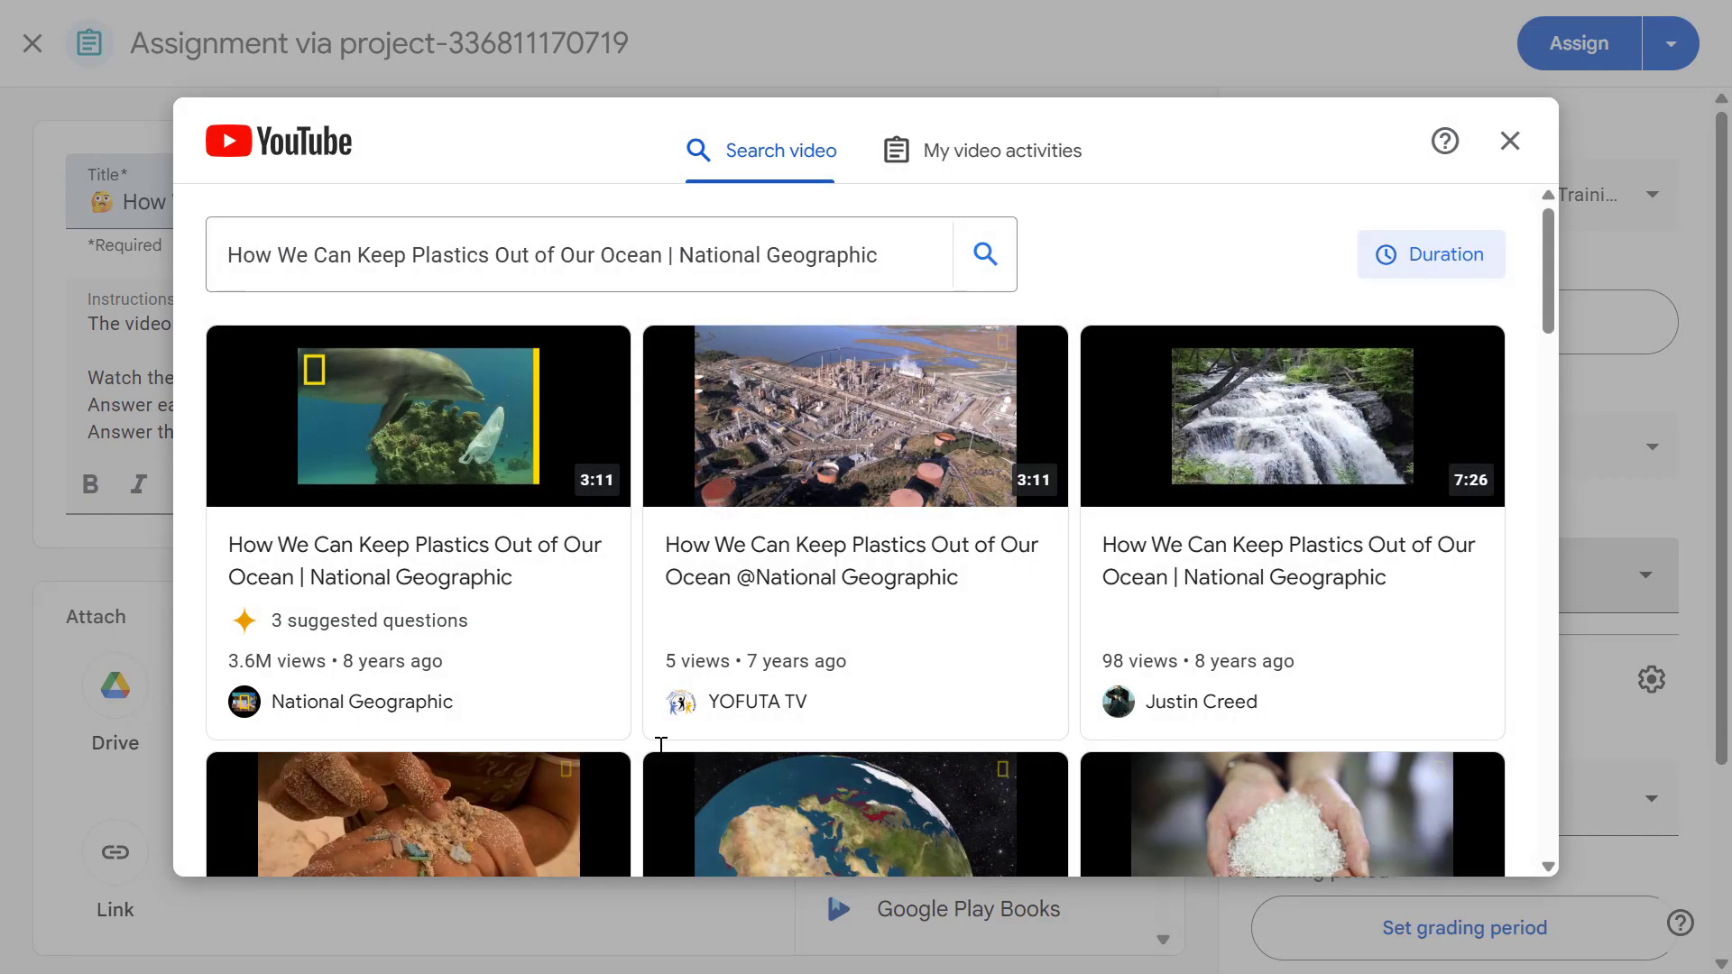
pyautogui.click(415, 423)
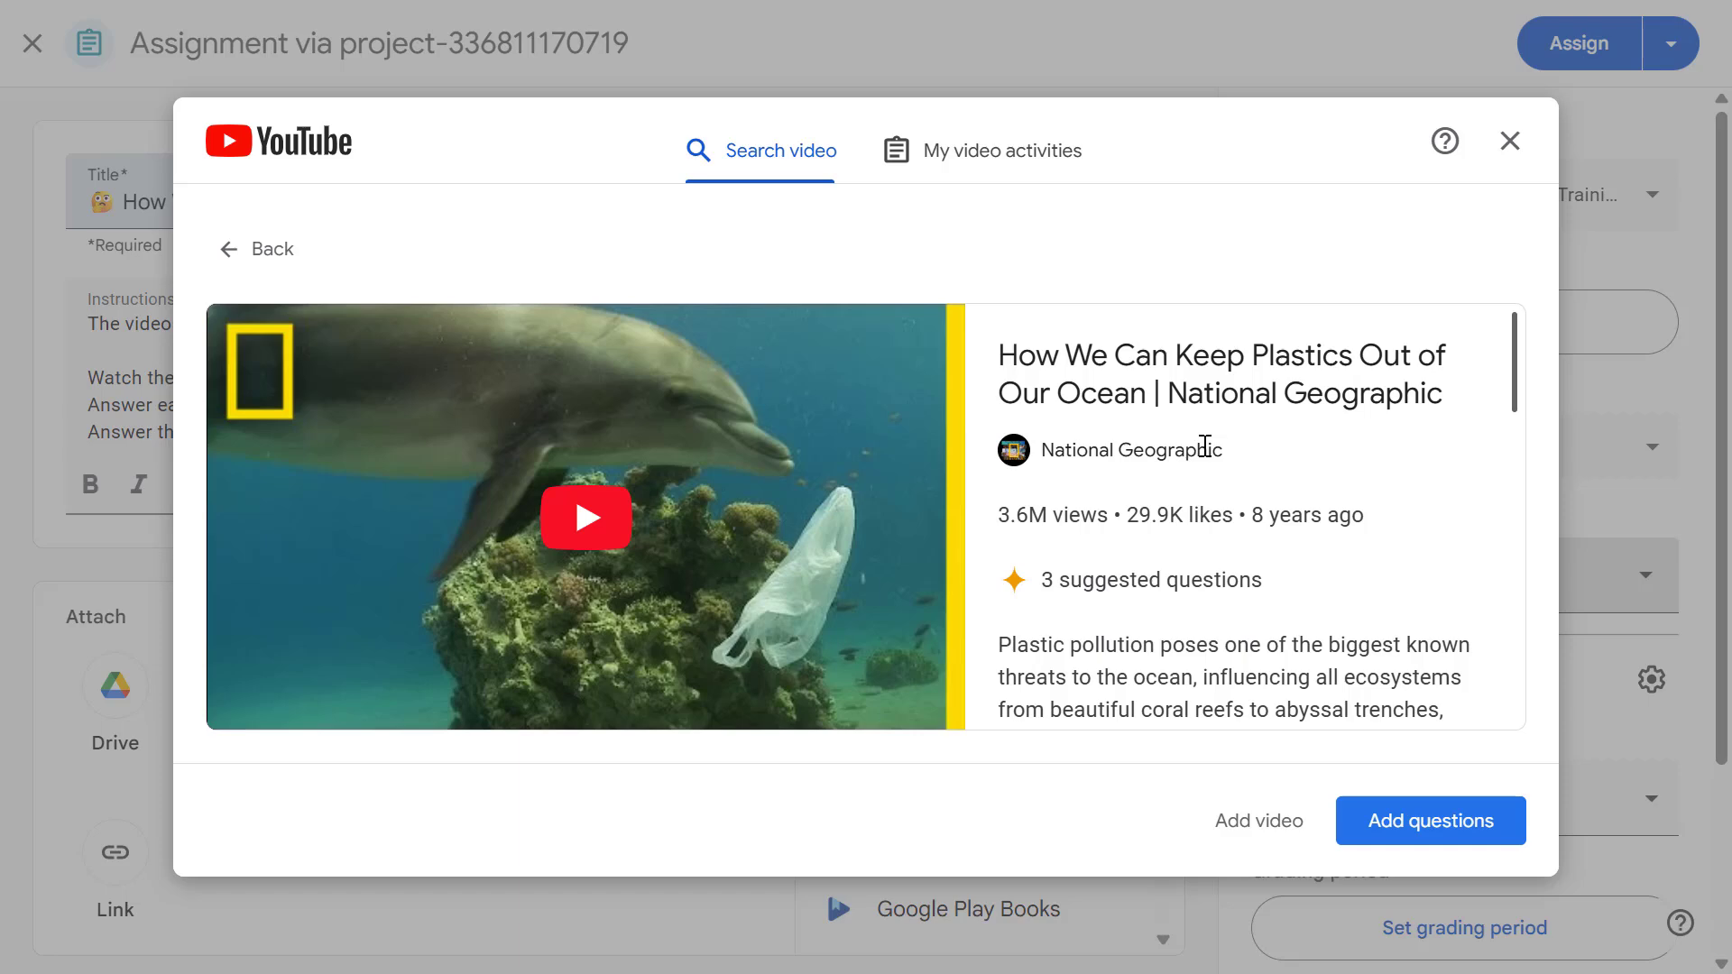
pyautogui.scroll(-3, 1206, 445)
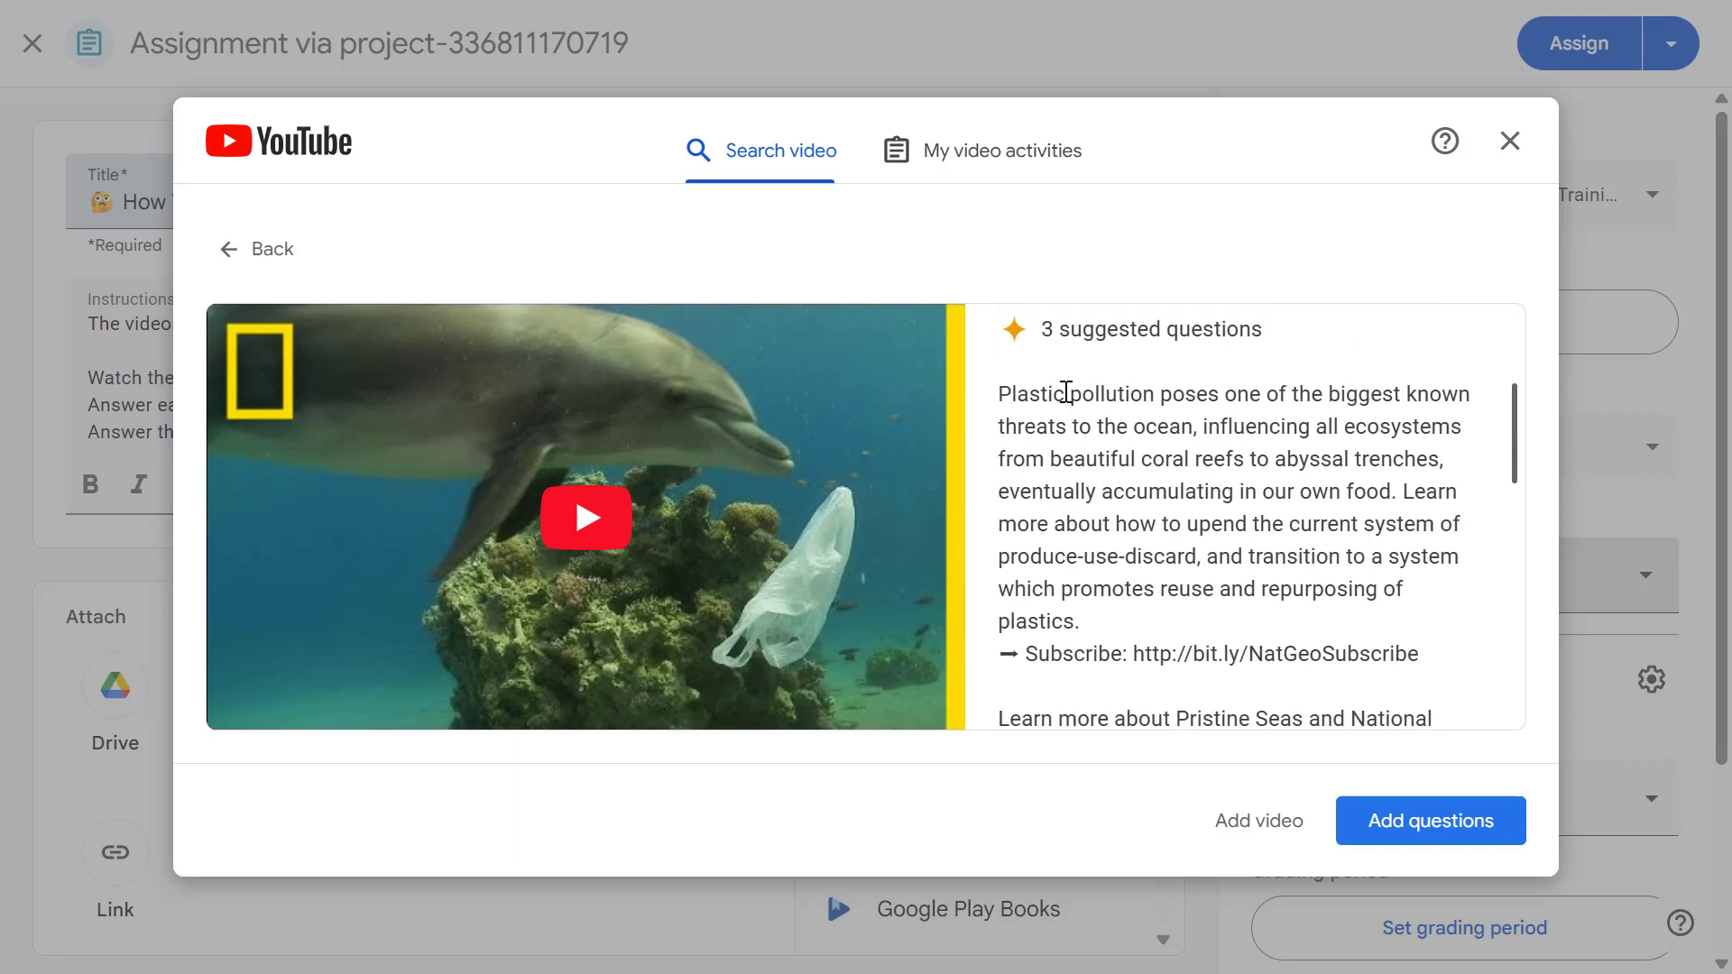
pyautogui.scroll(1, 1066, 391)
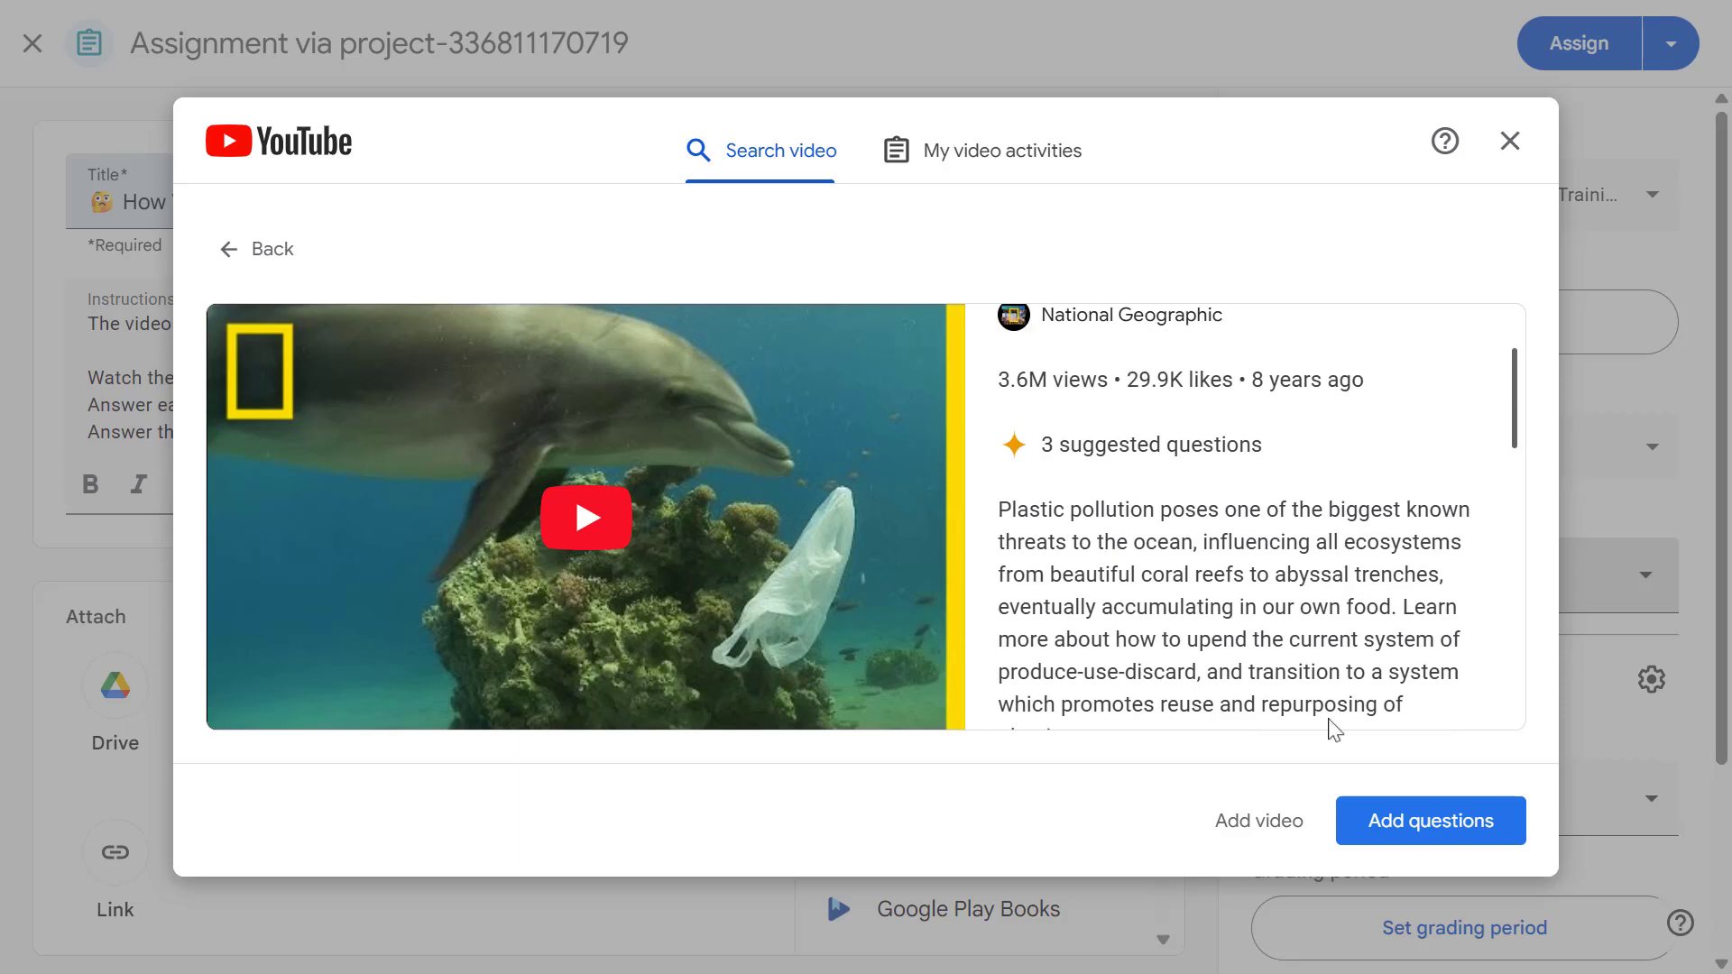
pyautogui.click(1405, 823)
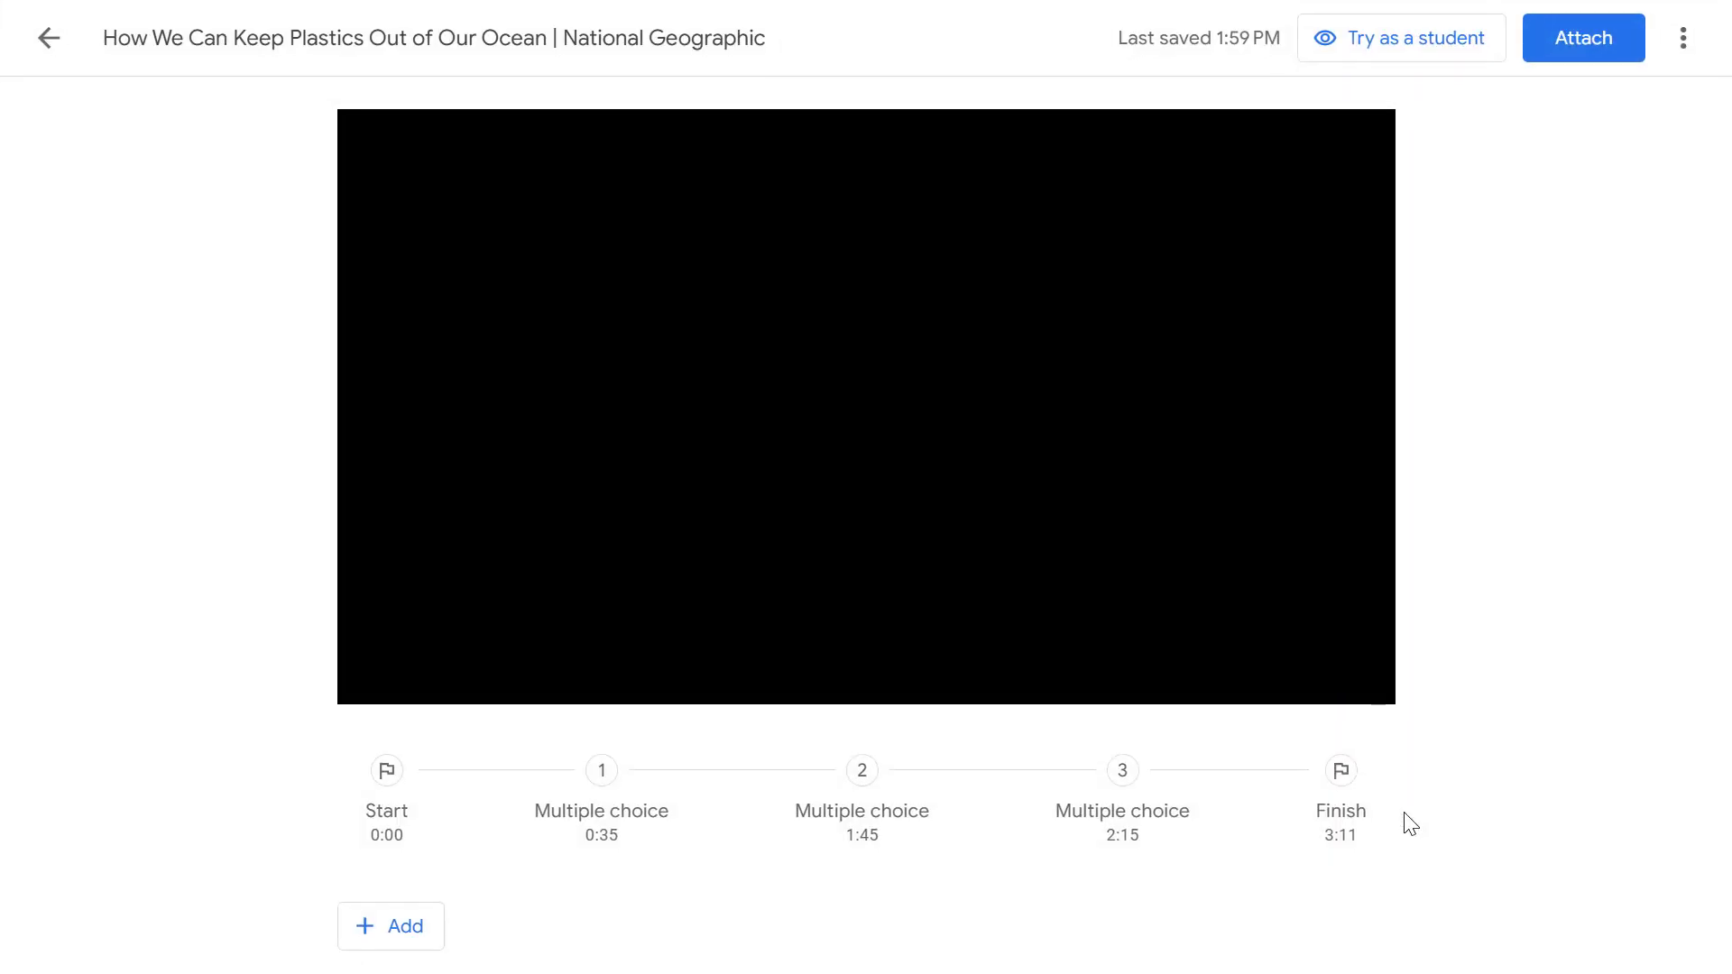
# Review the suggested questions, checking the 1:45 question's answer options, then preview as a student.
pyautogui.scroll(-6, 1538, 646)
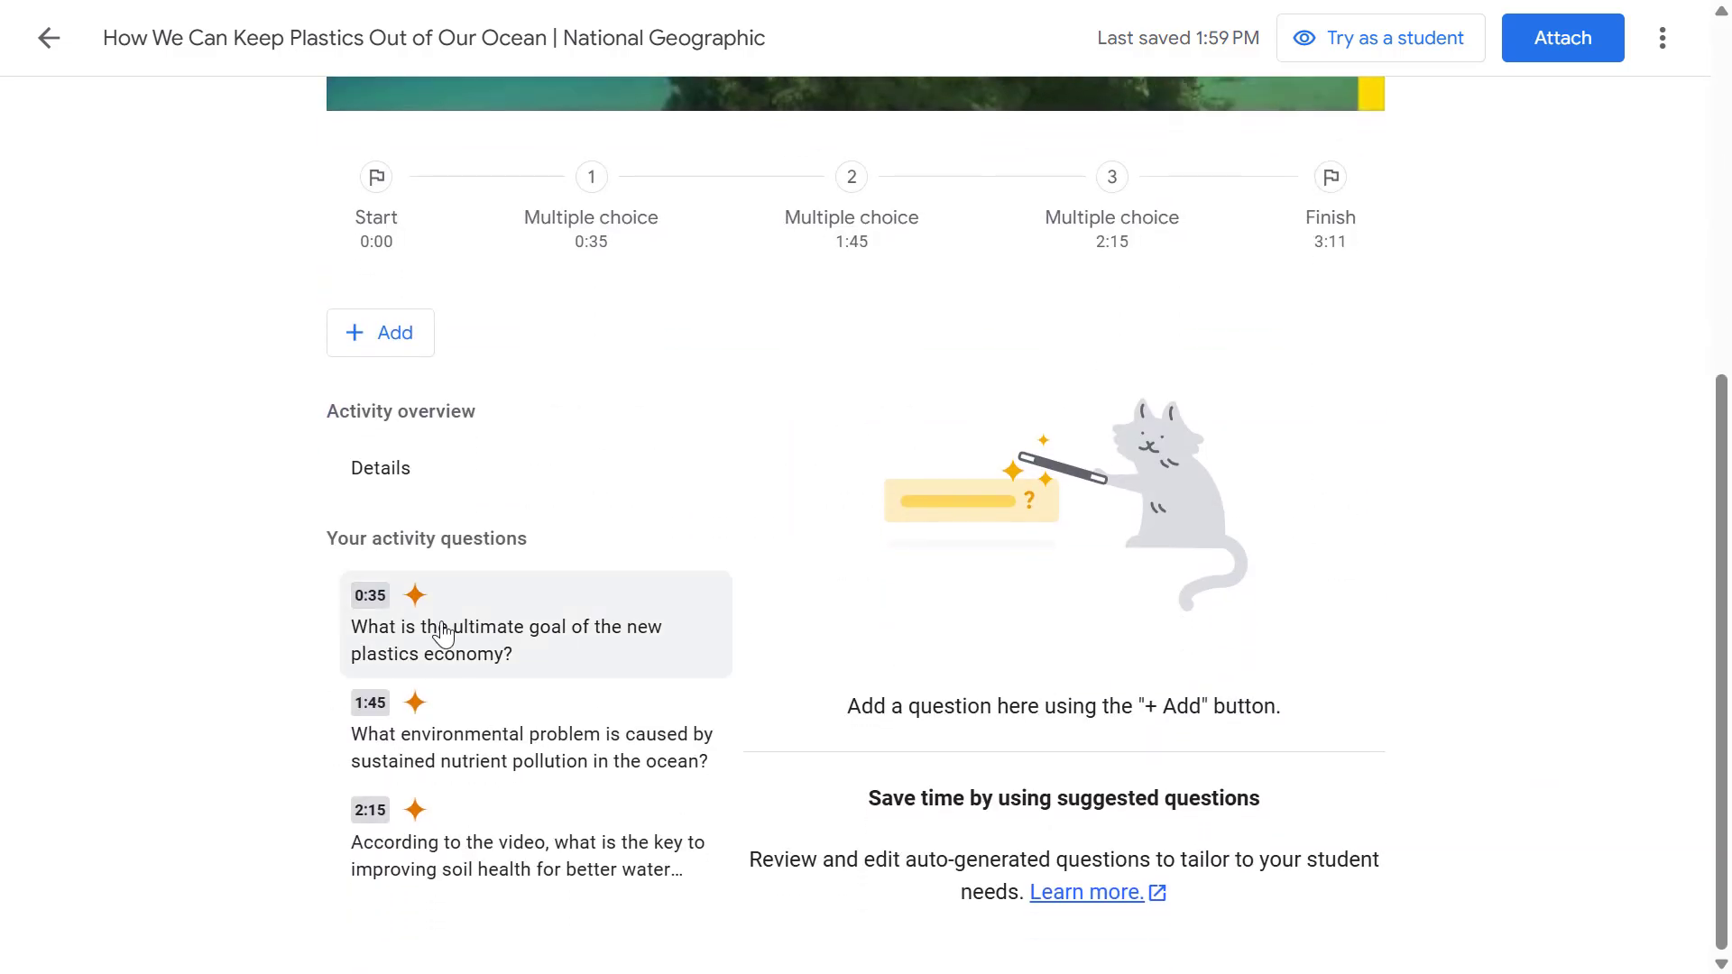
pyautogui.click(441, 633)
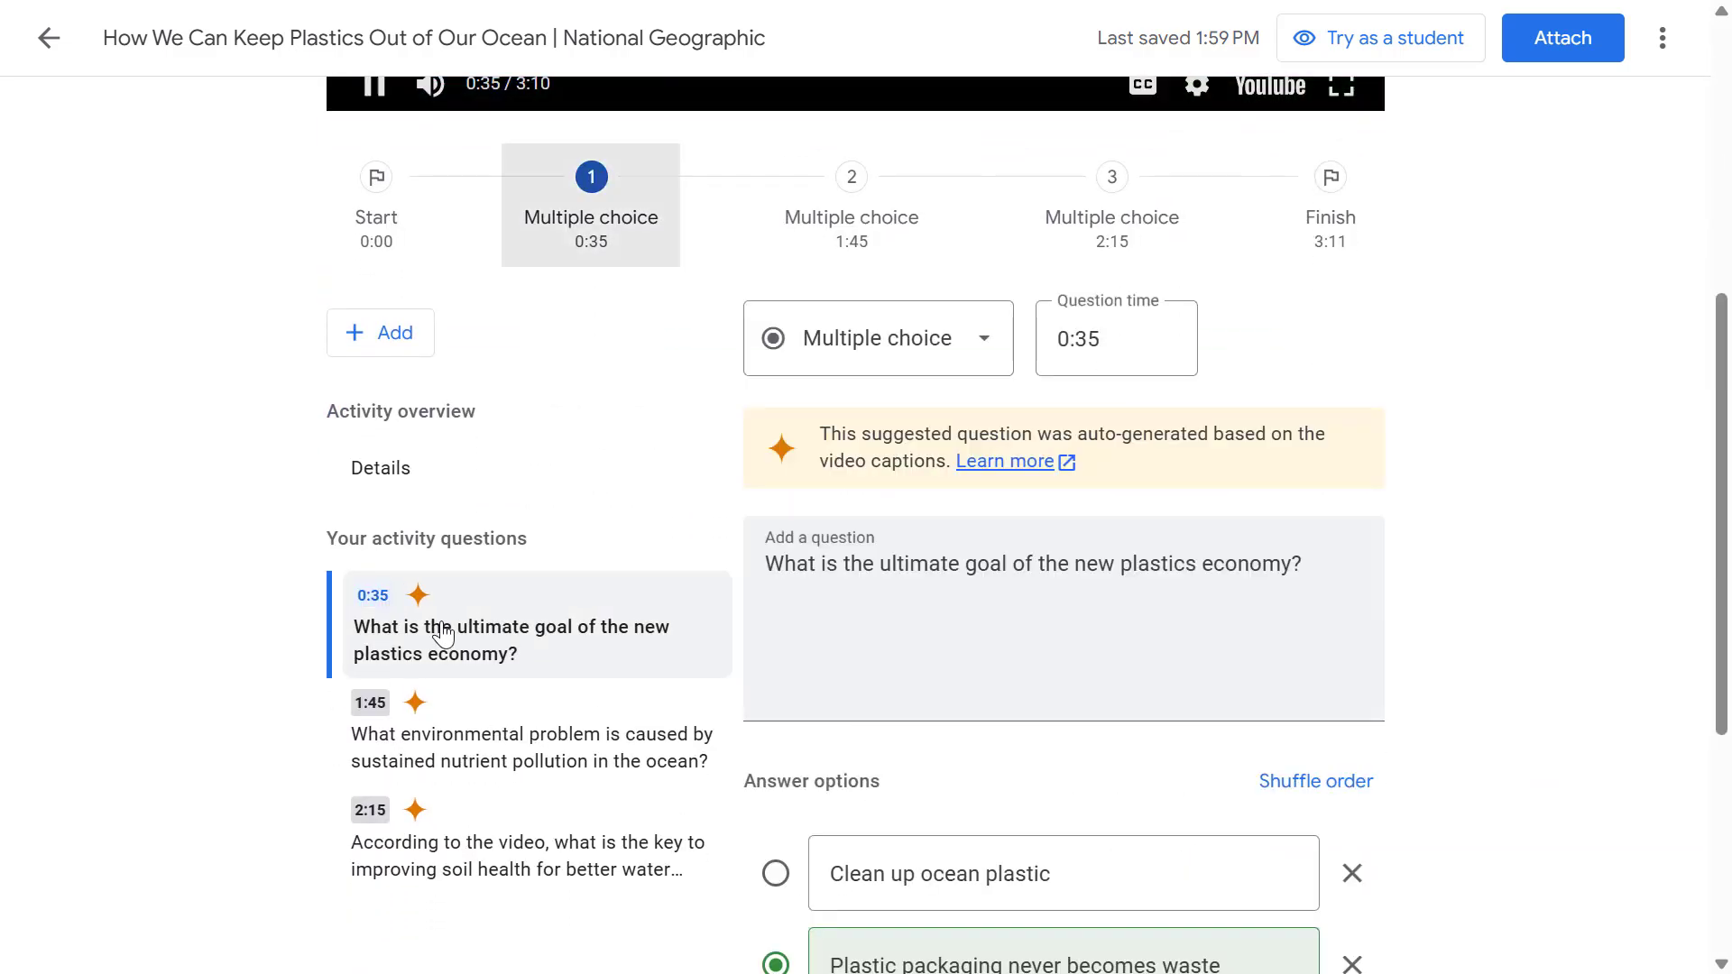
pyautogui.scroll(-4, 442, 631)
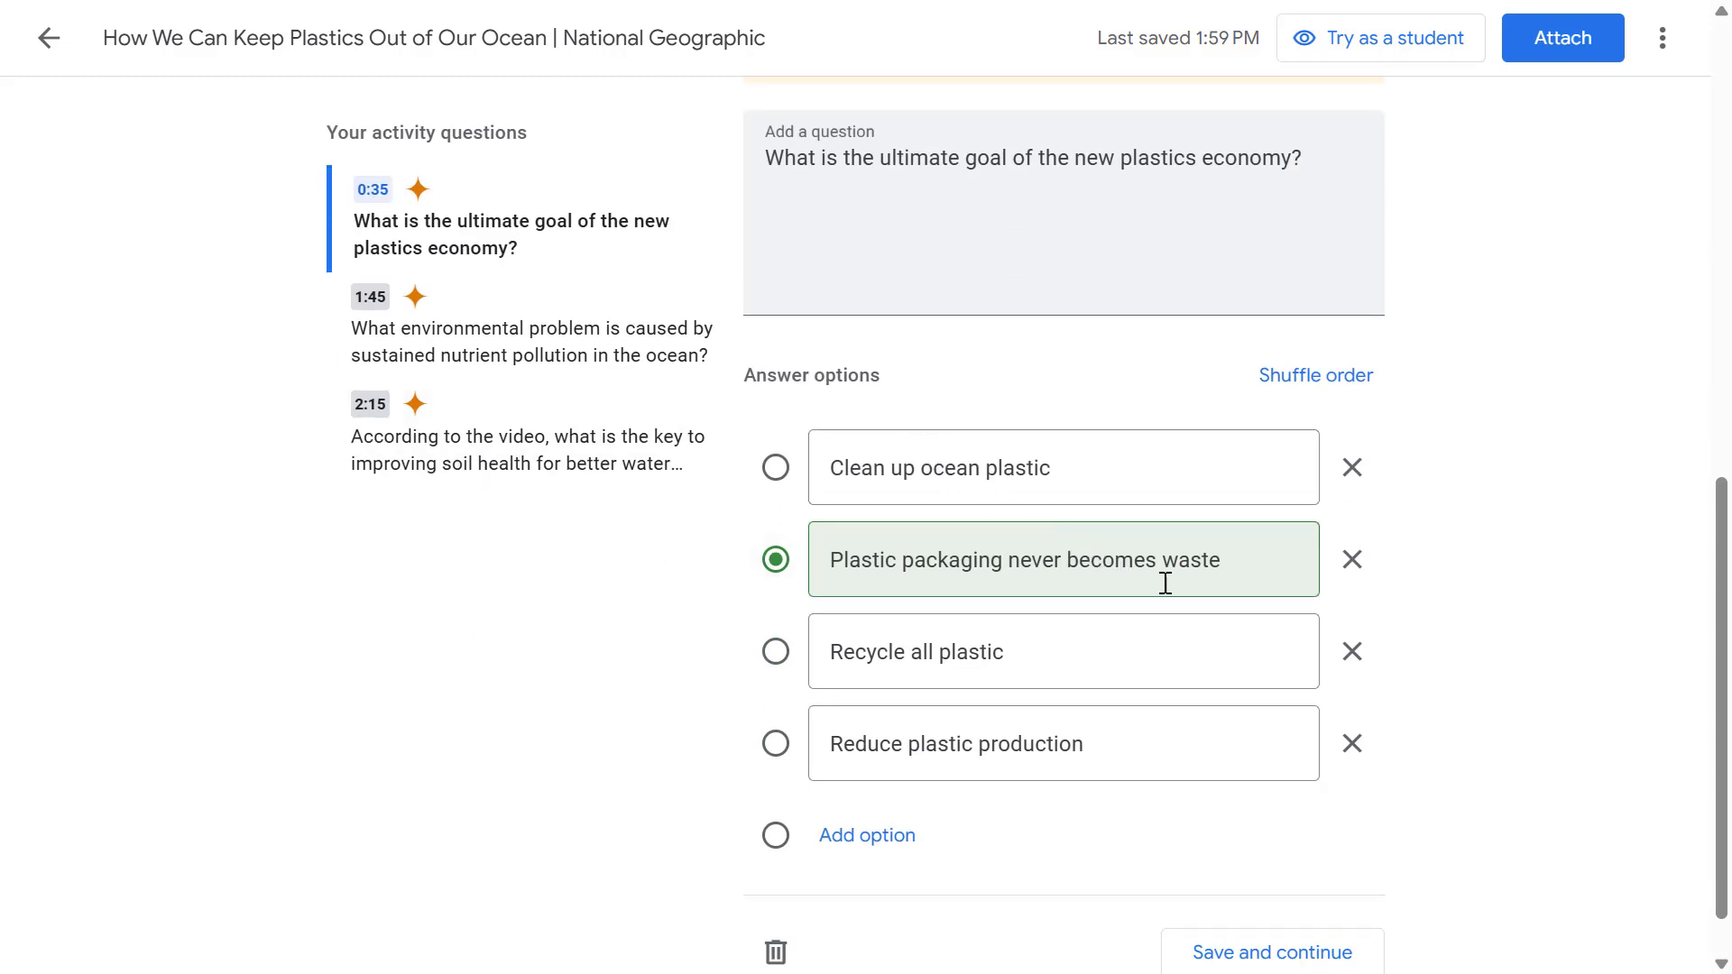
pyautogui.scroll(5, 1164, 583)
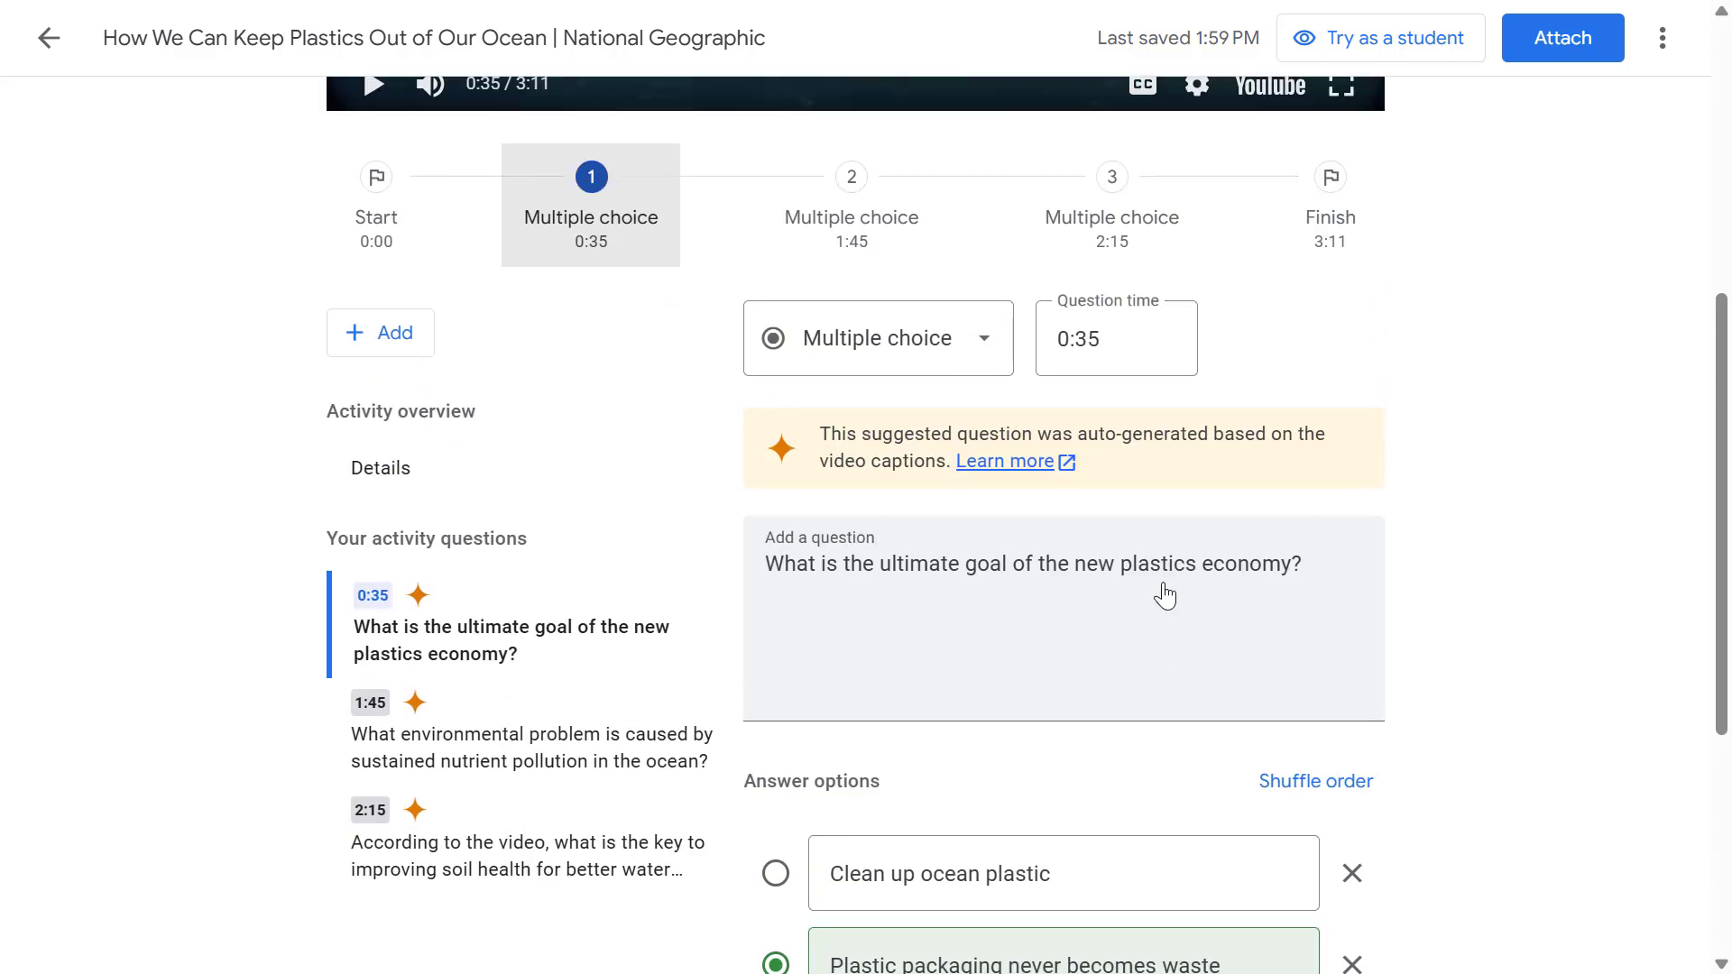
pyautogui.click(435, 875)
pyautogui.moveTo(392, 875); pyautogui.dragTo(397, 888)
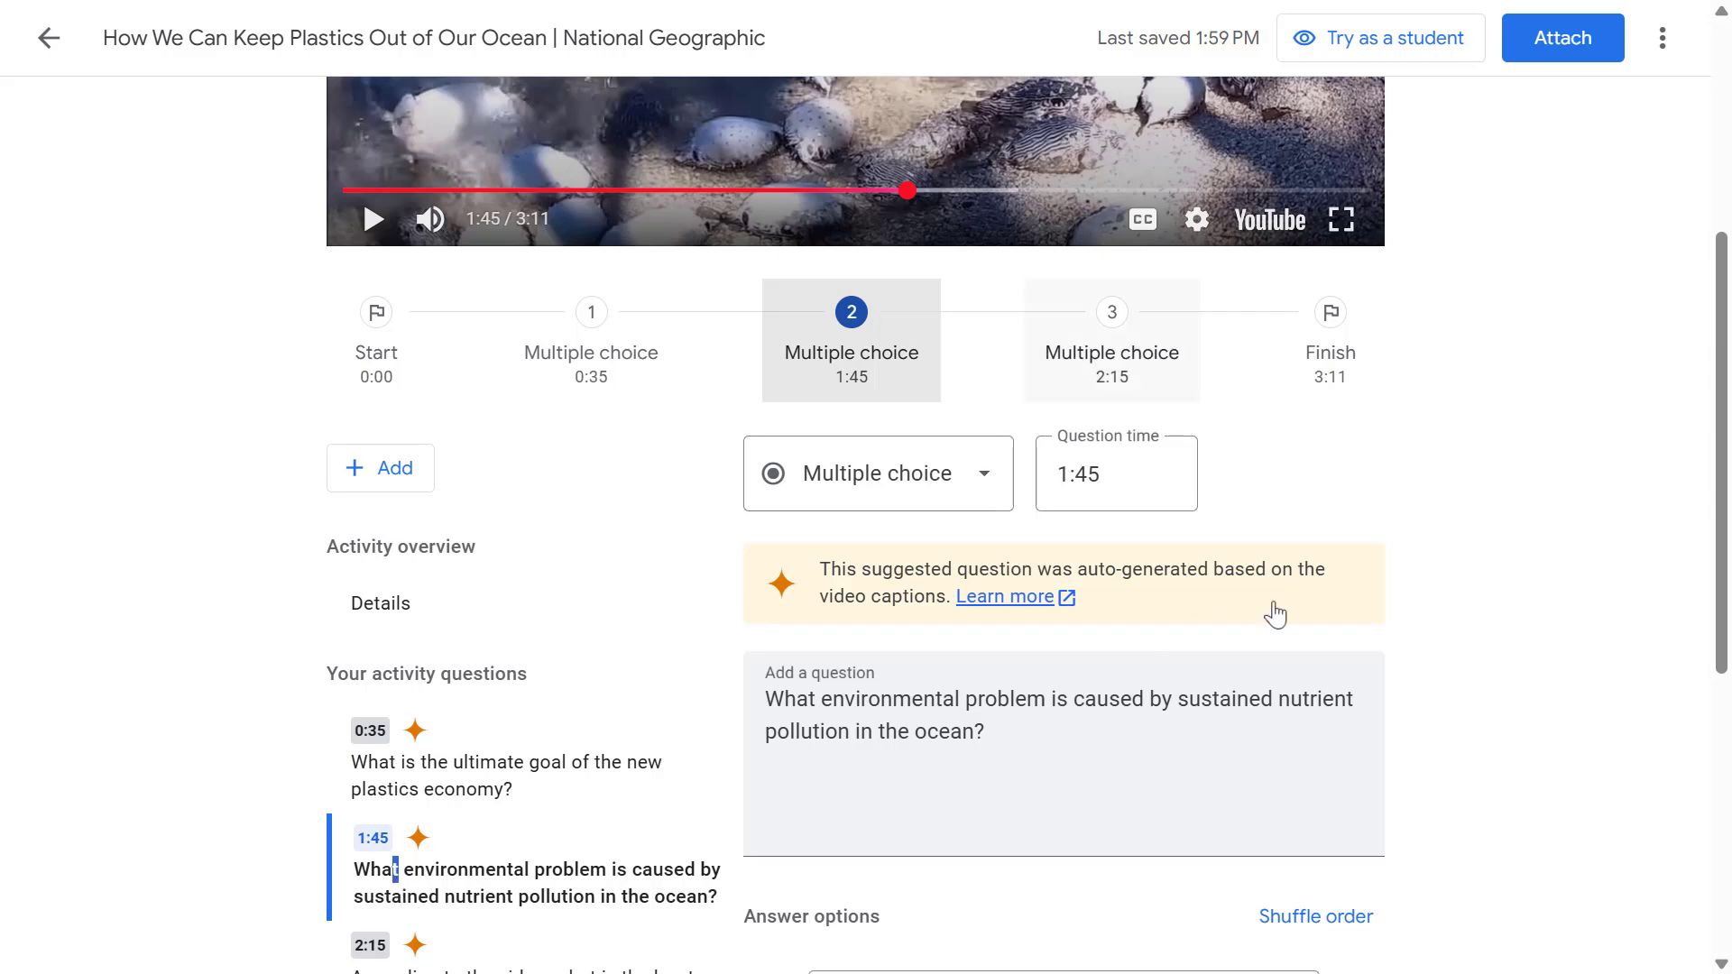
pyautogui.scroll(-5, 1425, 566)
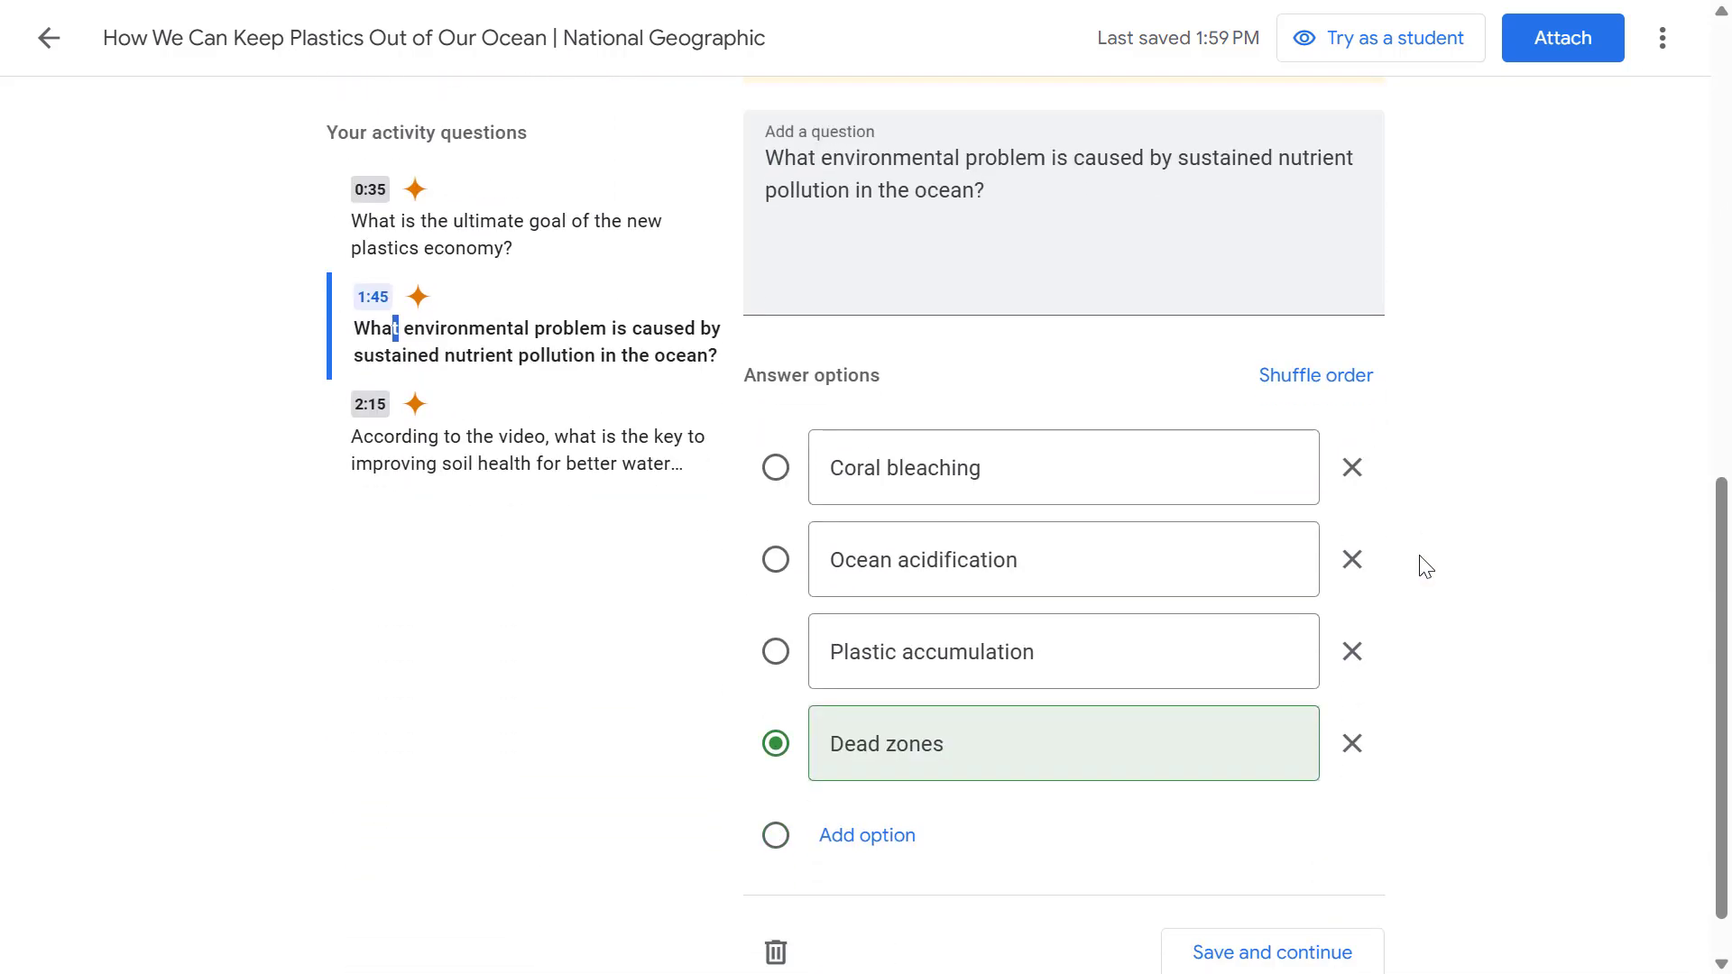
pyautogui.scroll(6, 1421, 565)
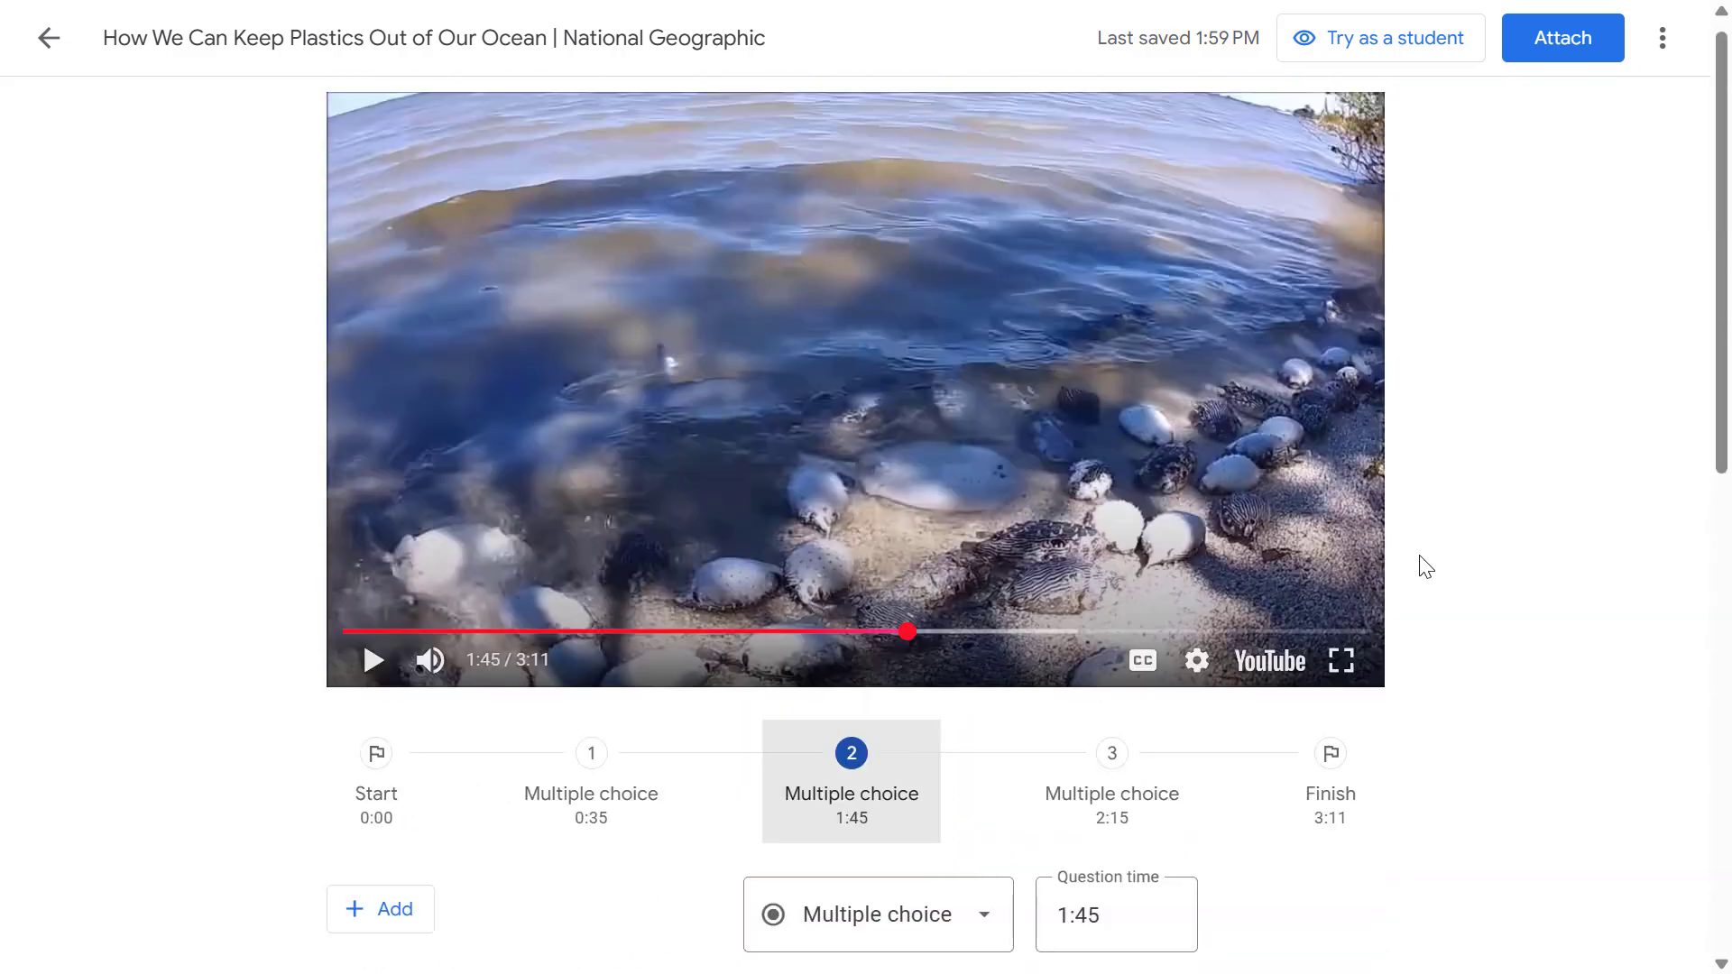
pyautogui.click(1368, 56)
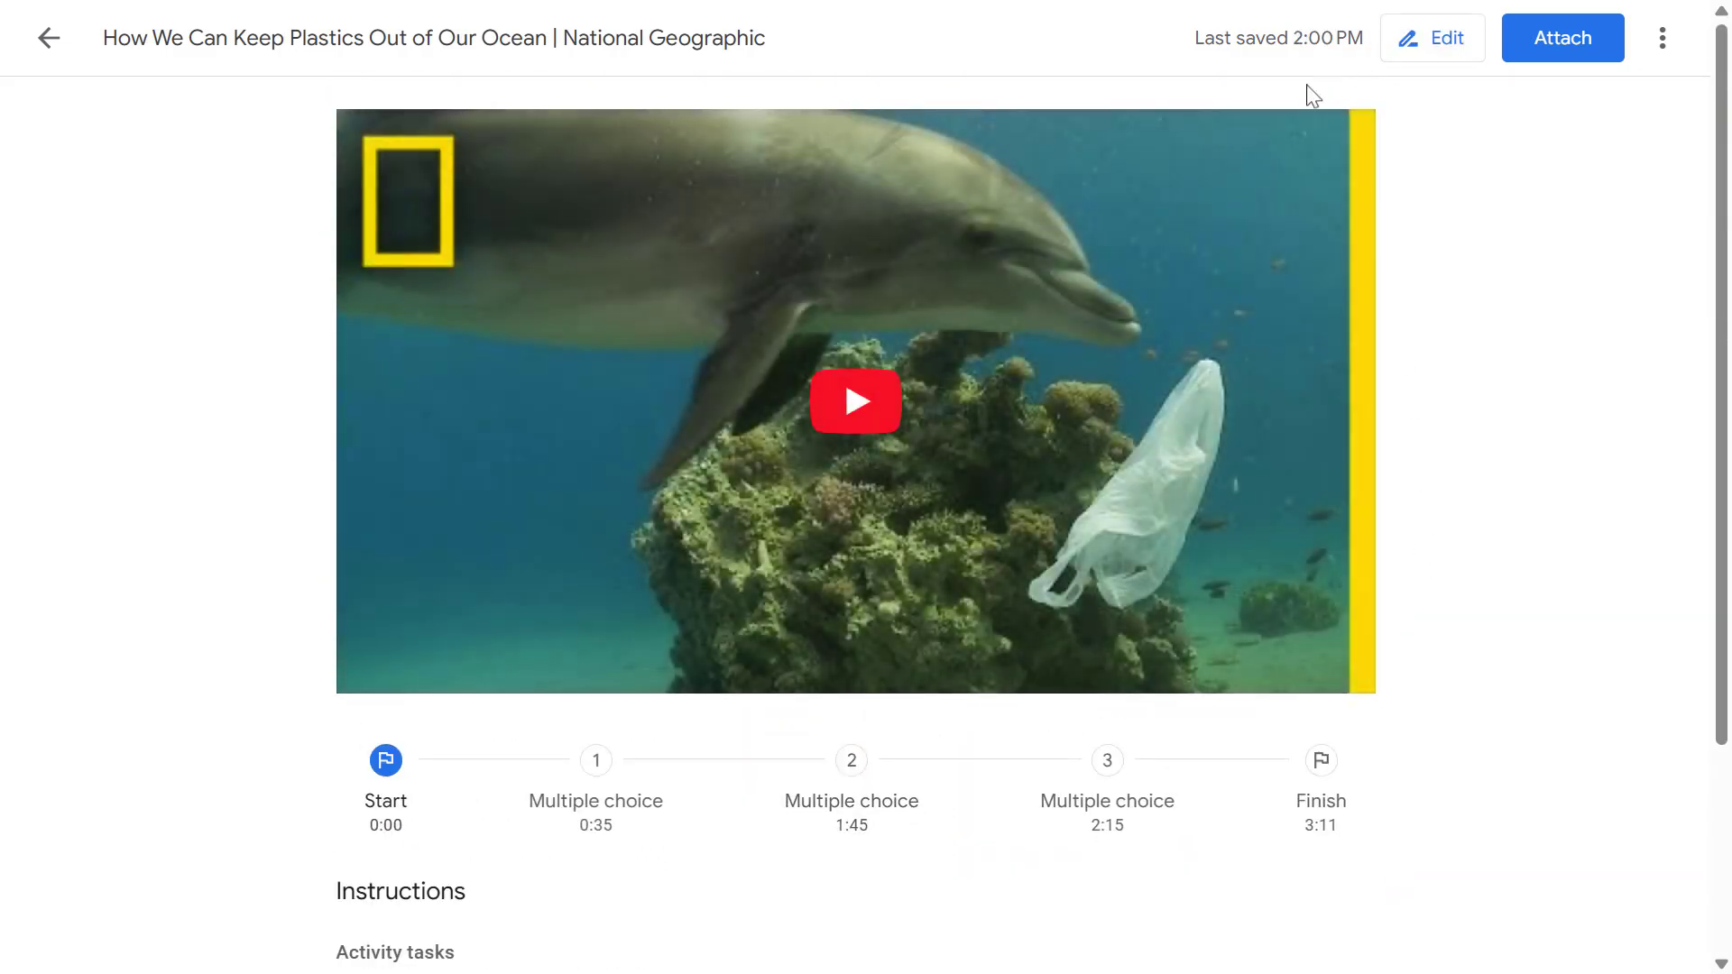
# Play the video from 0:31 and submit 'Plastic packaging never becomes waste' for the first question.
pyautogui.click(552, 599)
pyautogui.moveTo(525, 640); pyautogui.dragTo(521, 643)
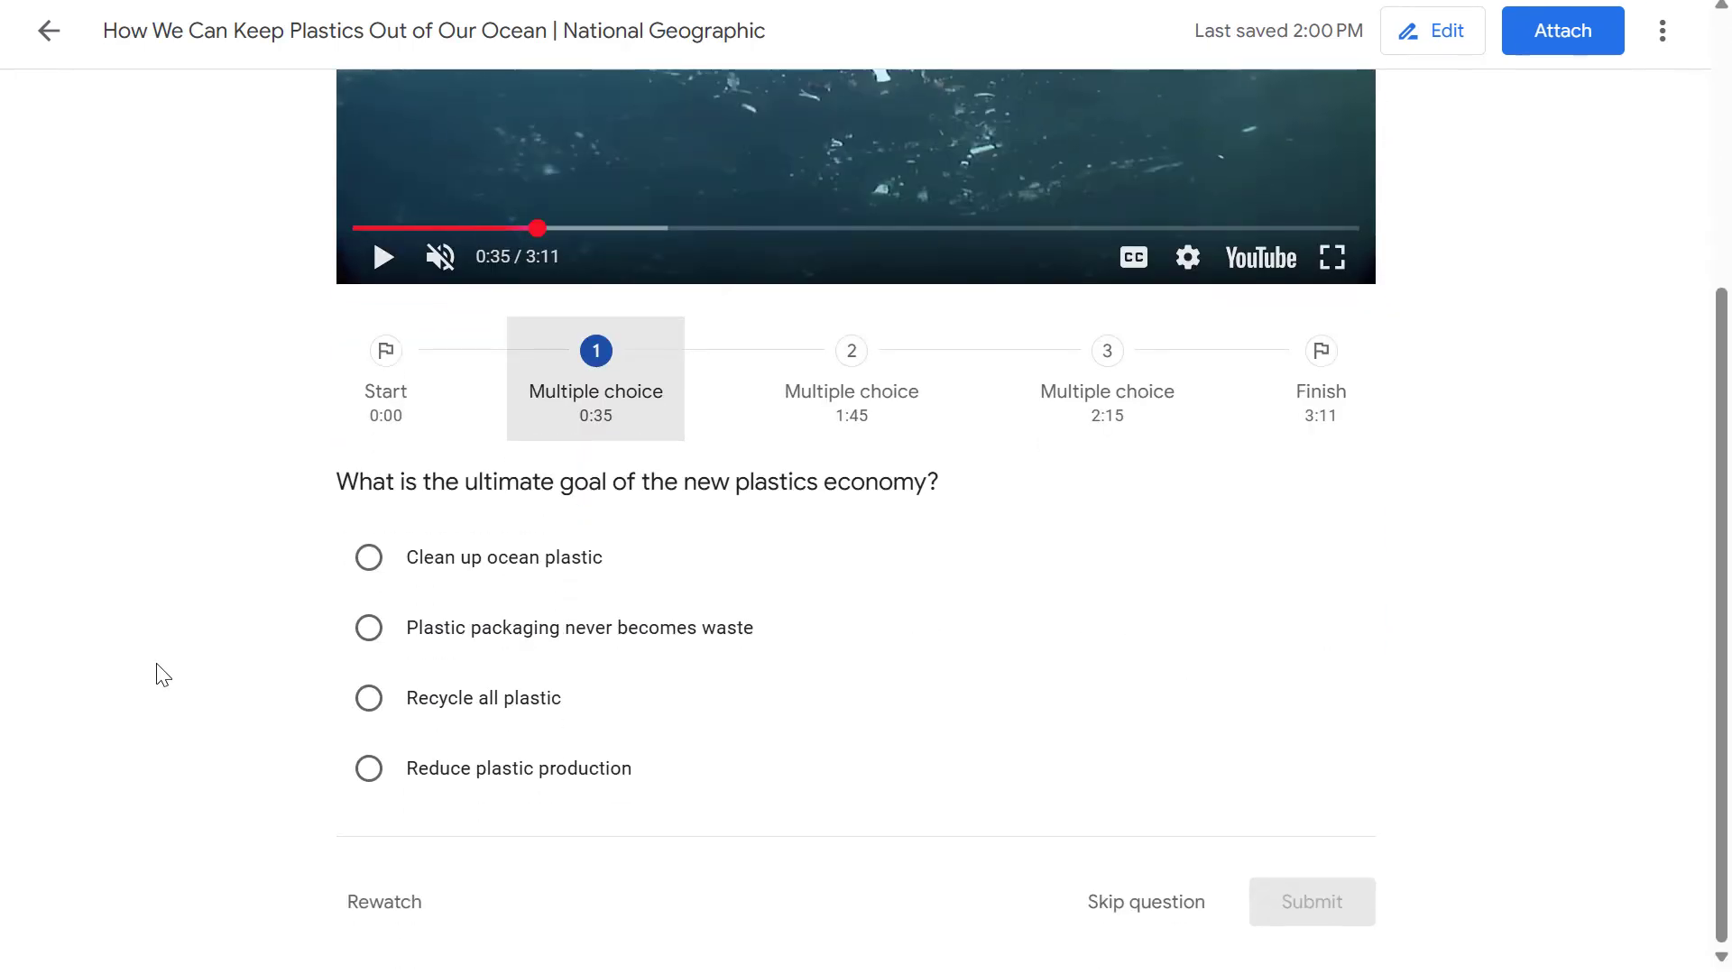
pyautogui.click(534, 634)
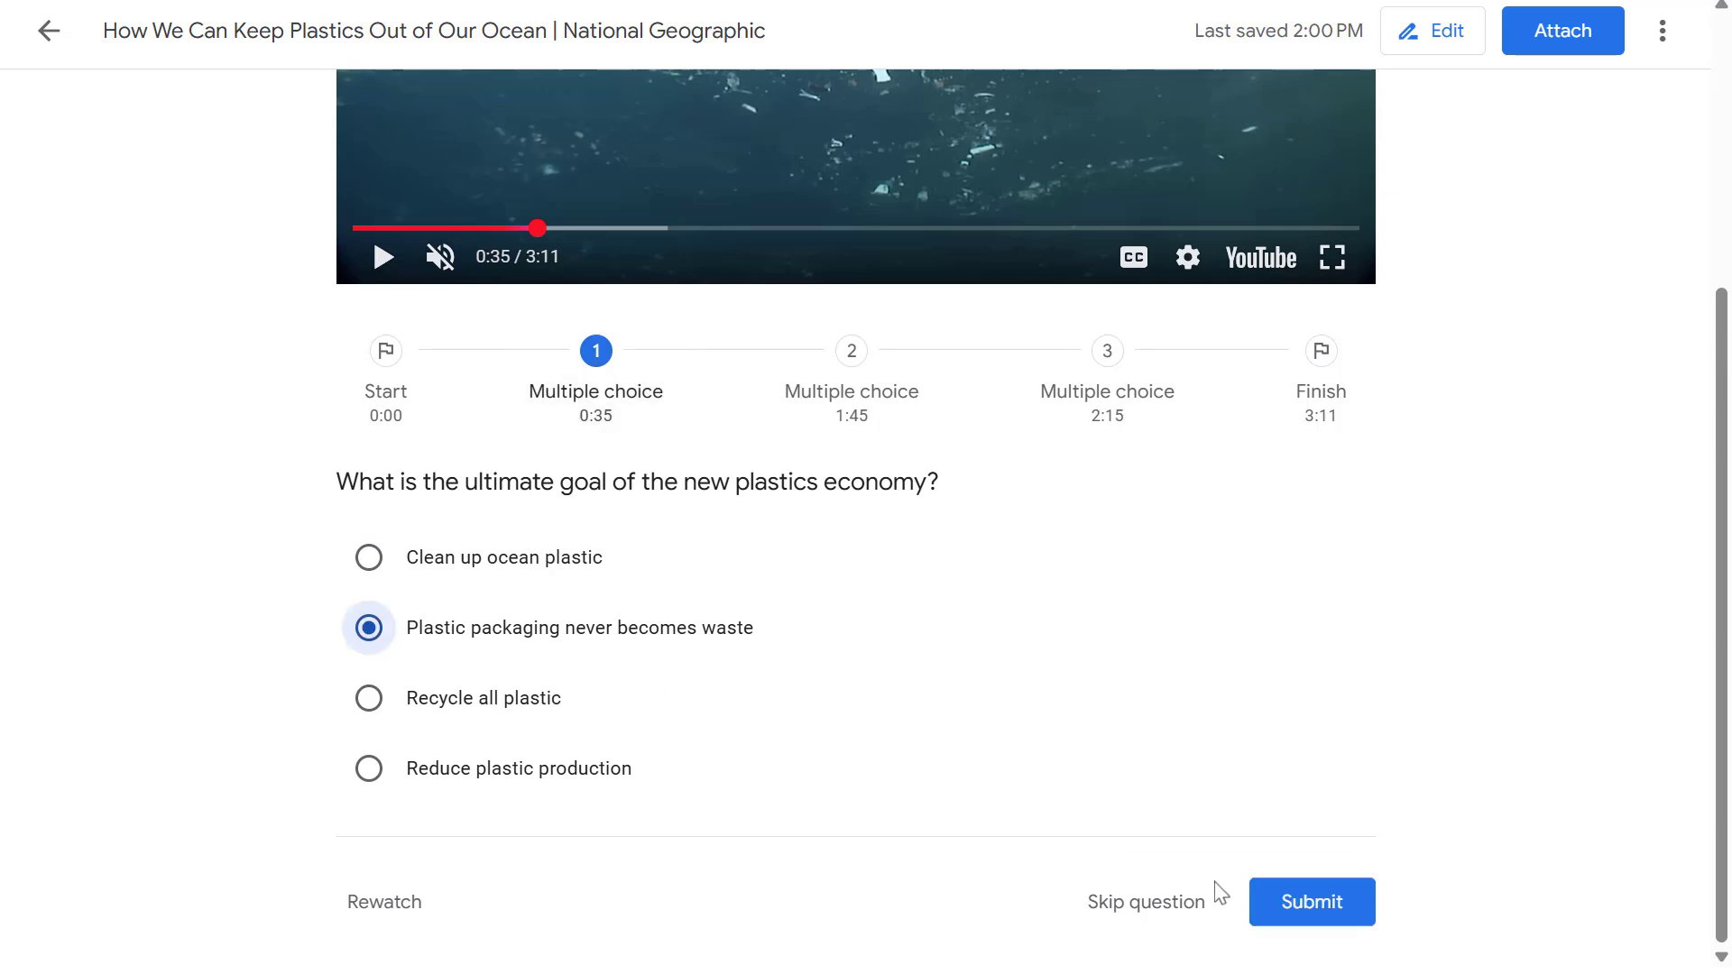
pyautogui.click(1302, 907)
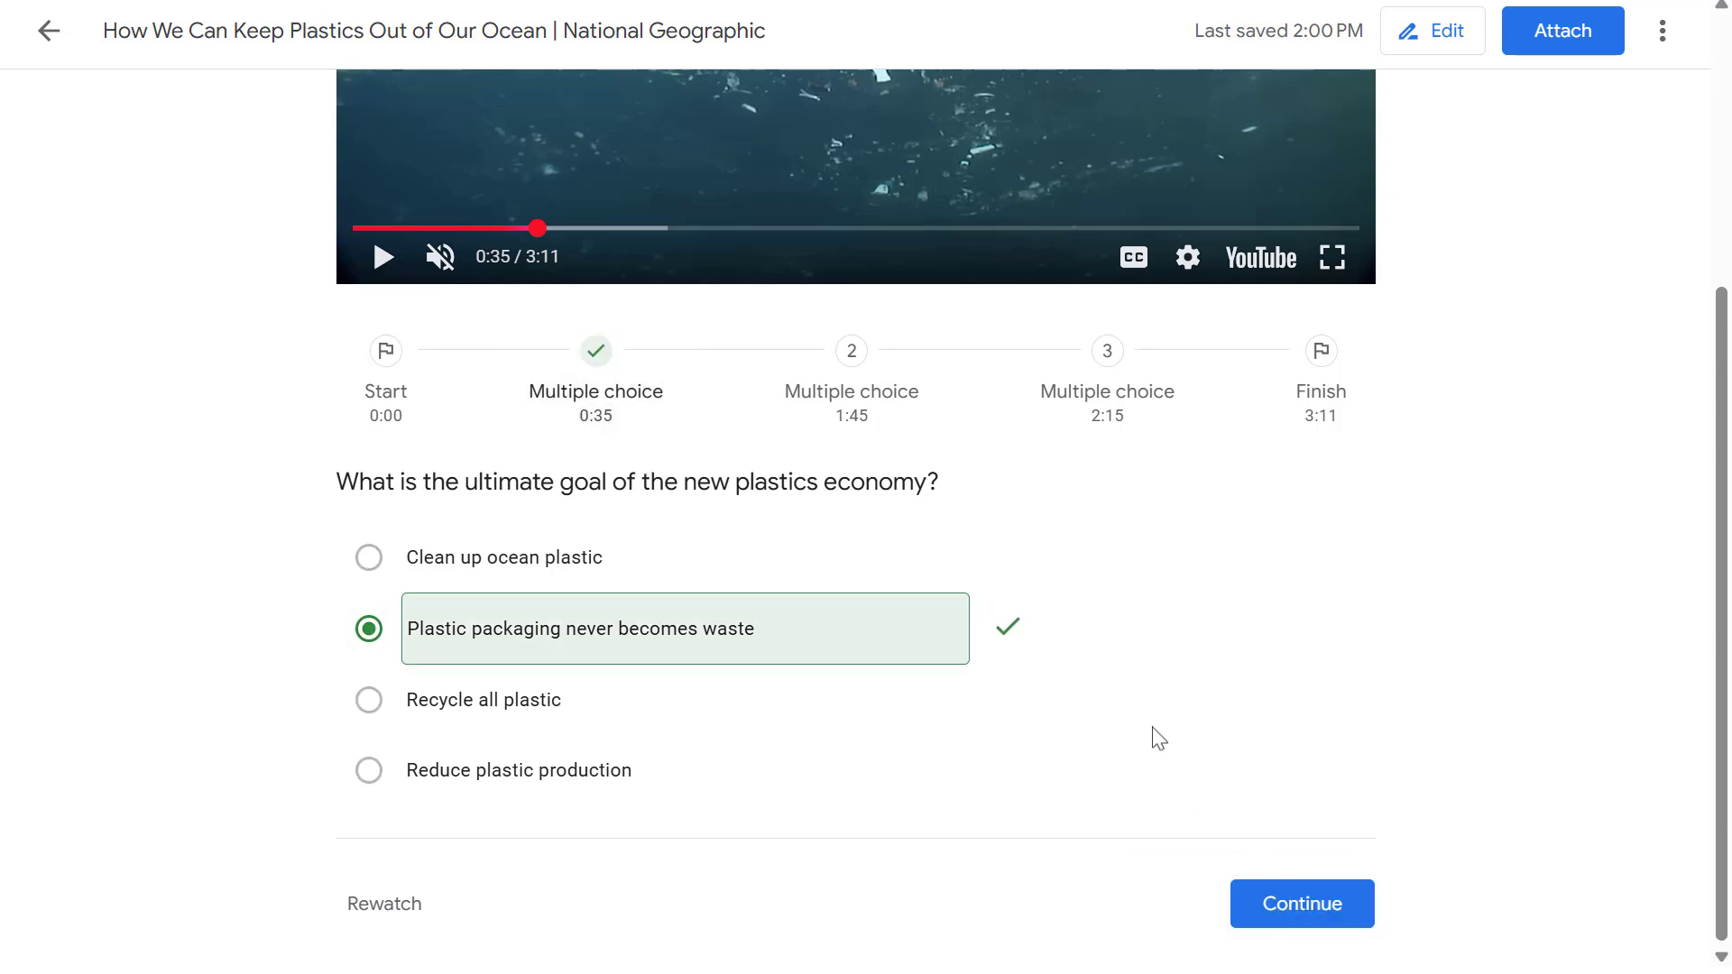
pyautogui.scroll(5, 1129, 703)
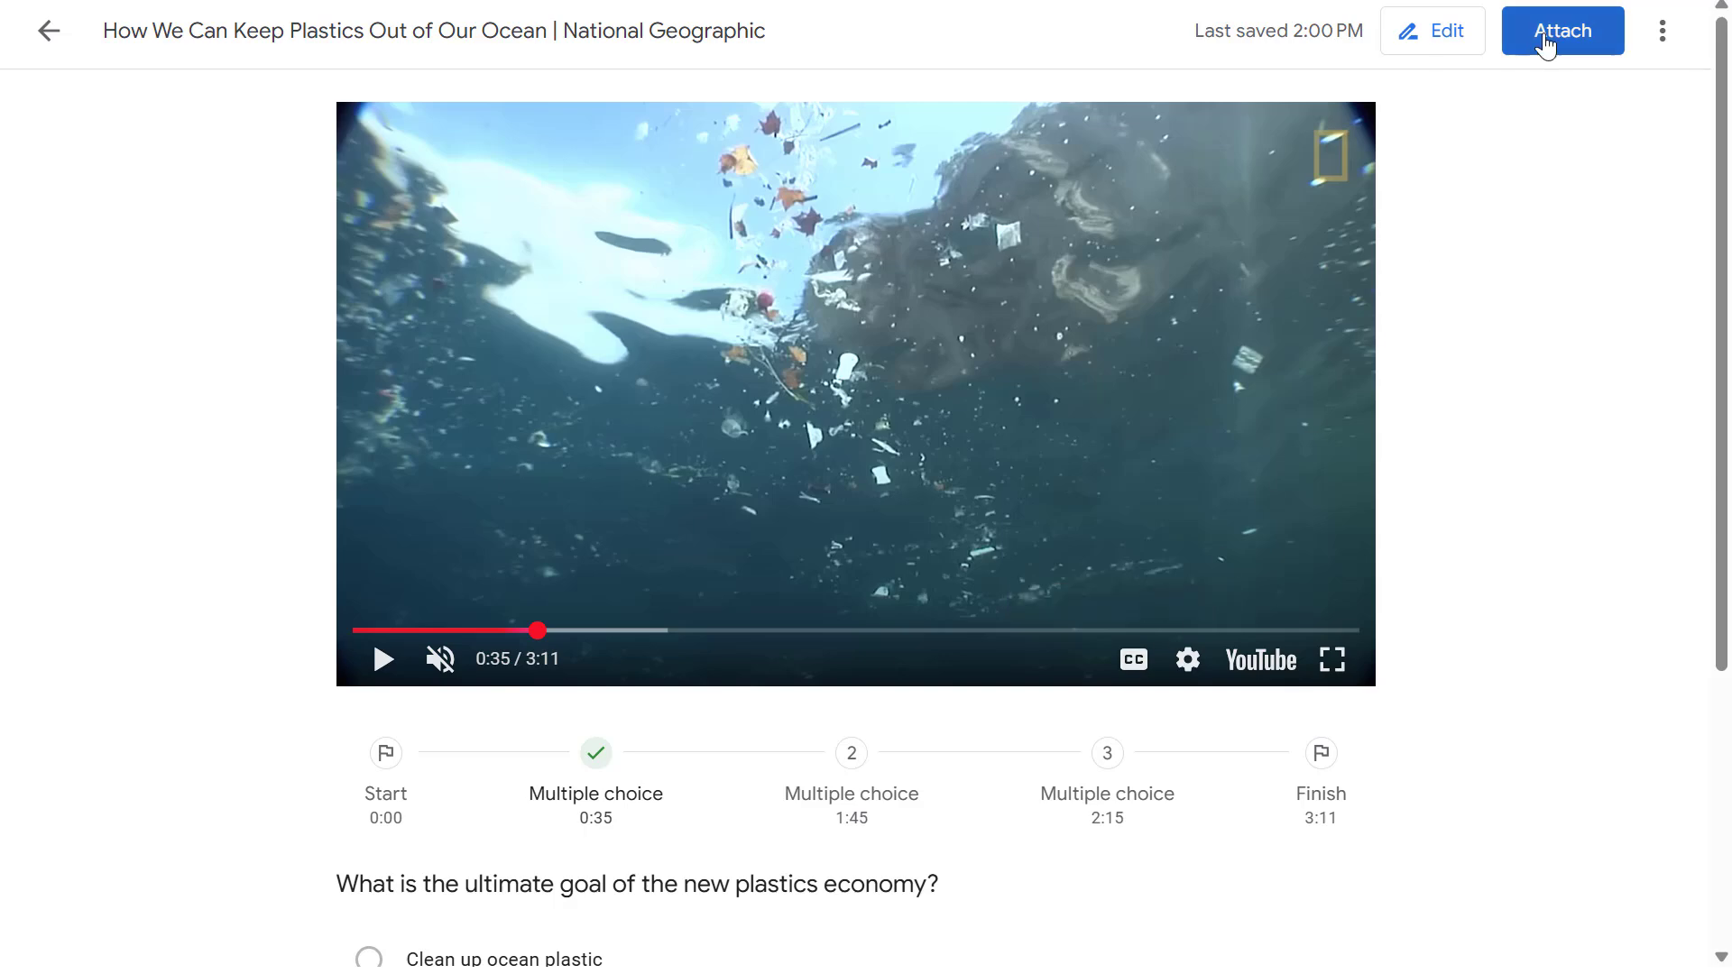
# Attach the video activity and post the National Geographic video assignment to the class.
pyautogui.click(1545, 37)
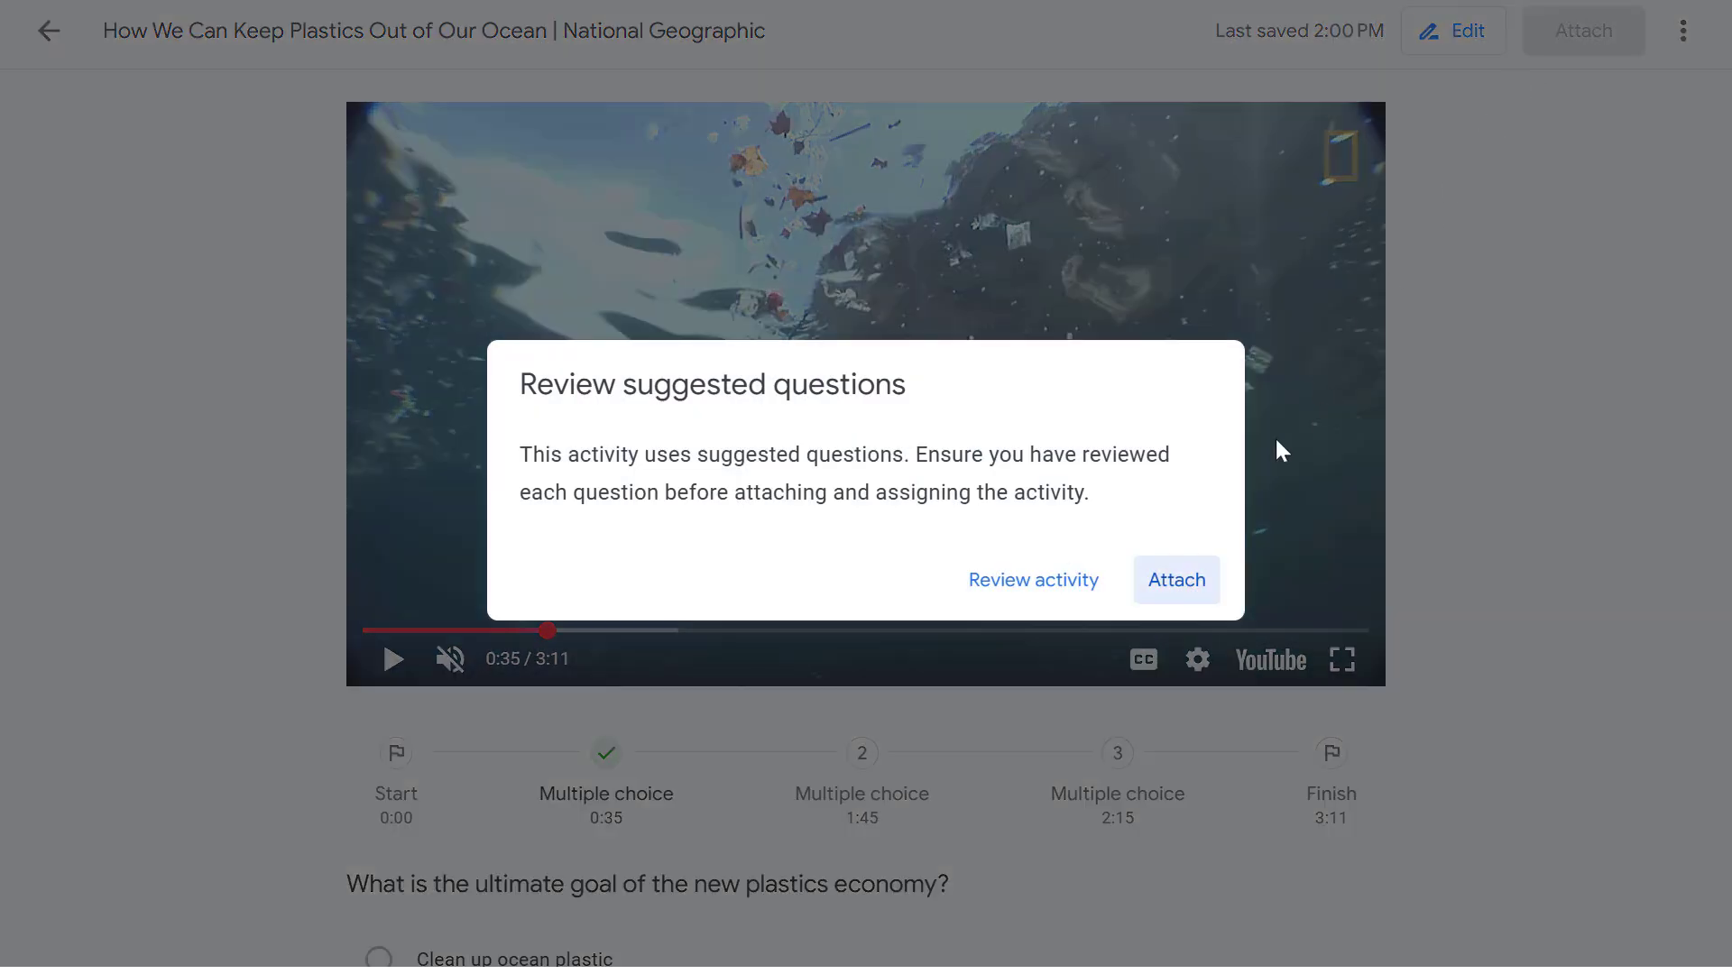
pyautogui.click(1177, 582)
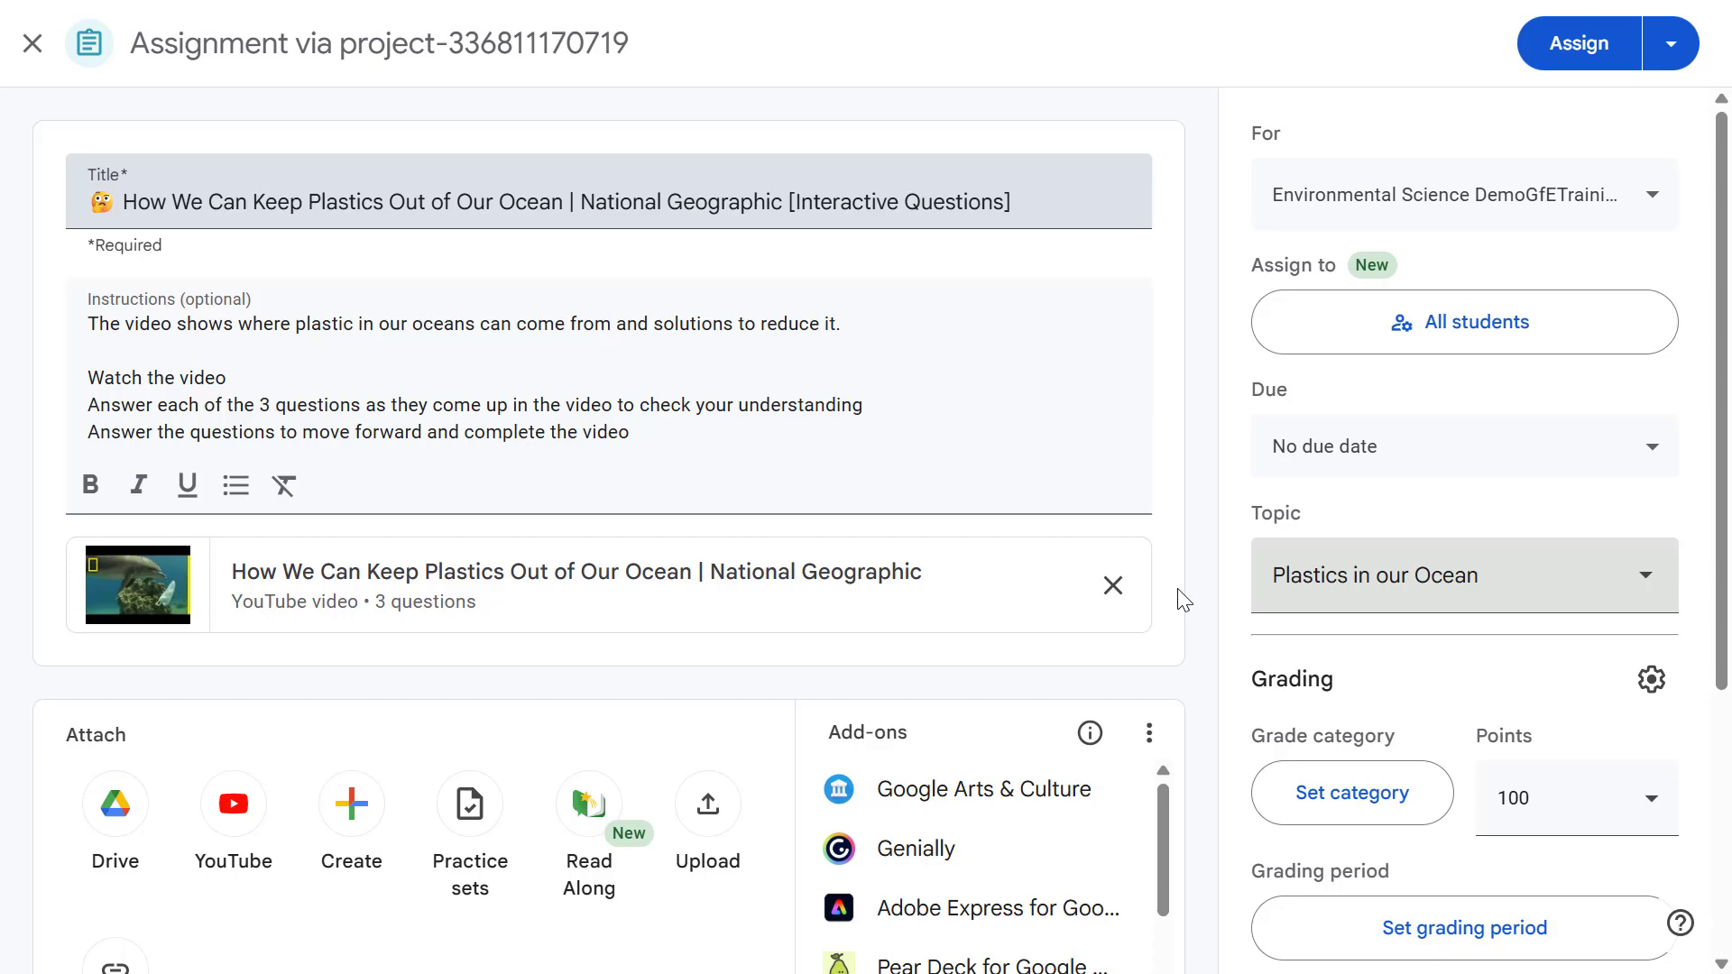
pyautogui.click(1569, 63)
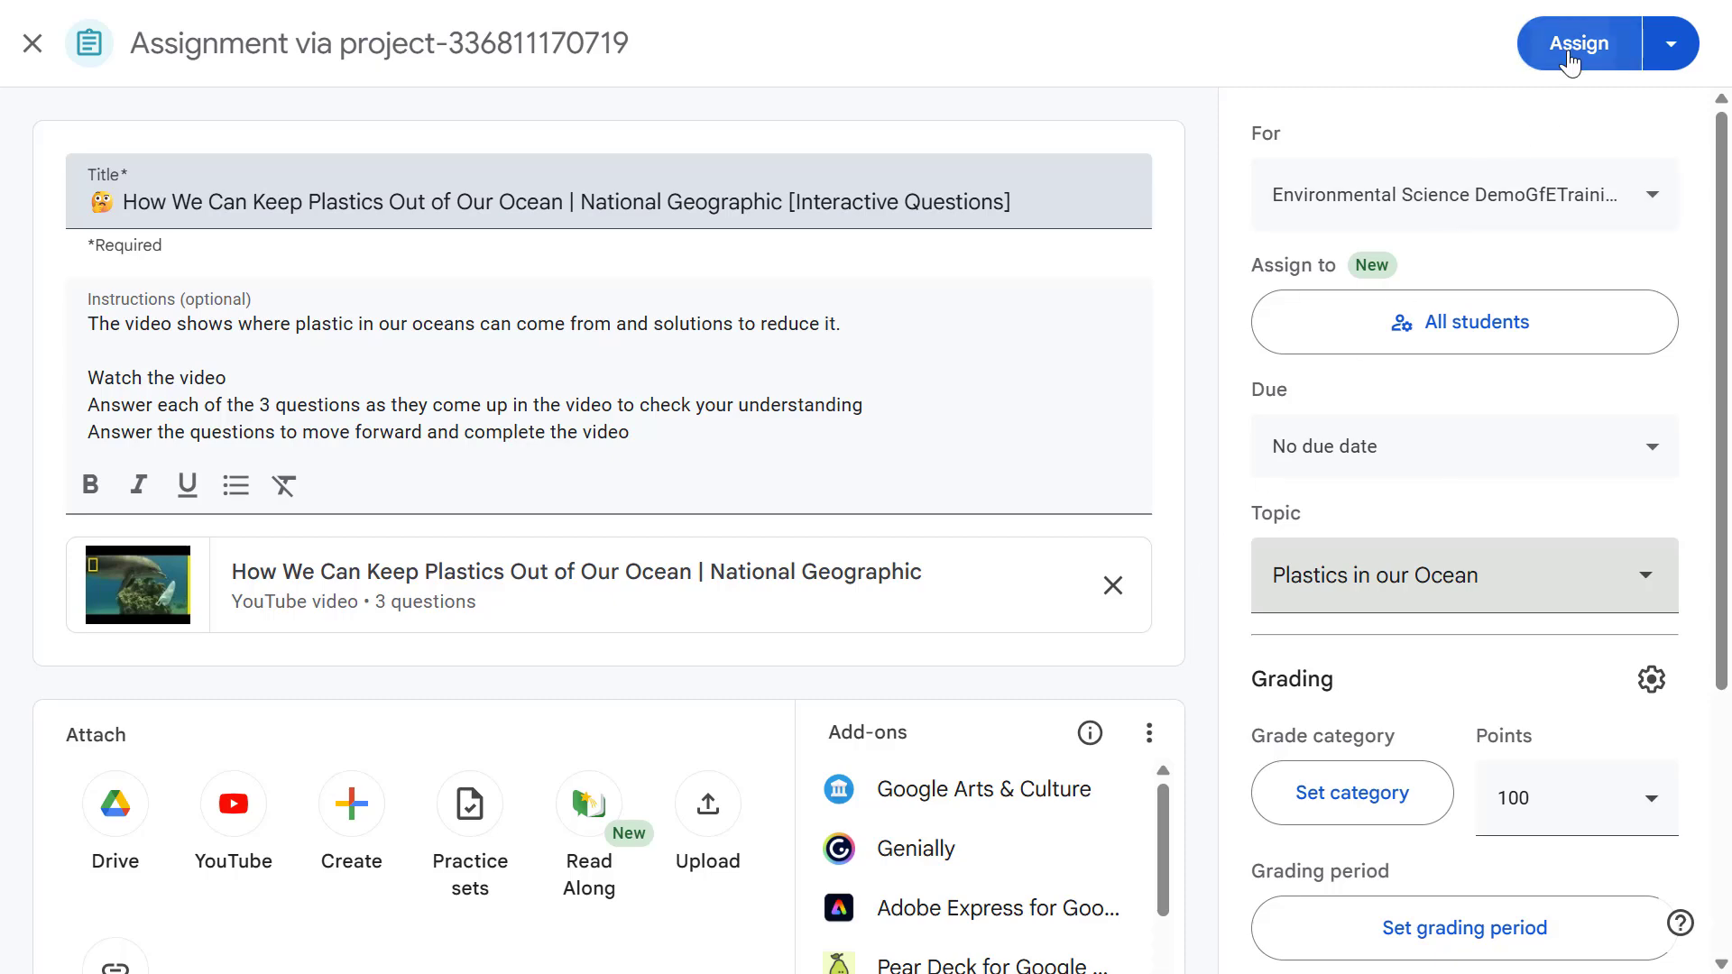
pyautogui.click(1164, 582)
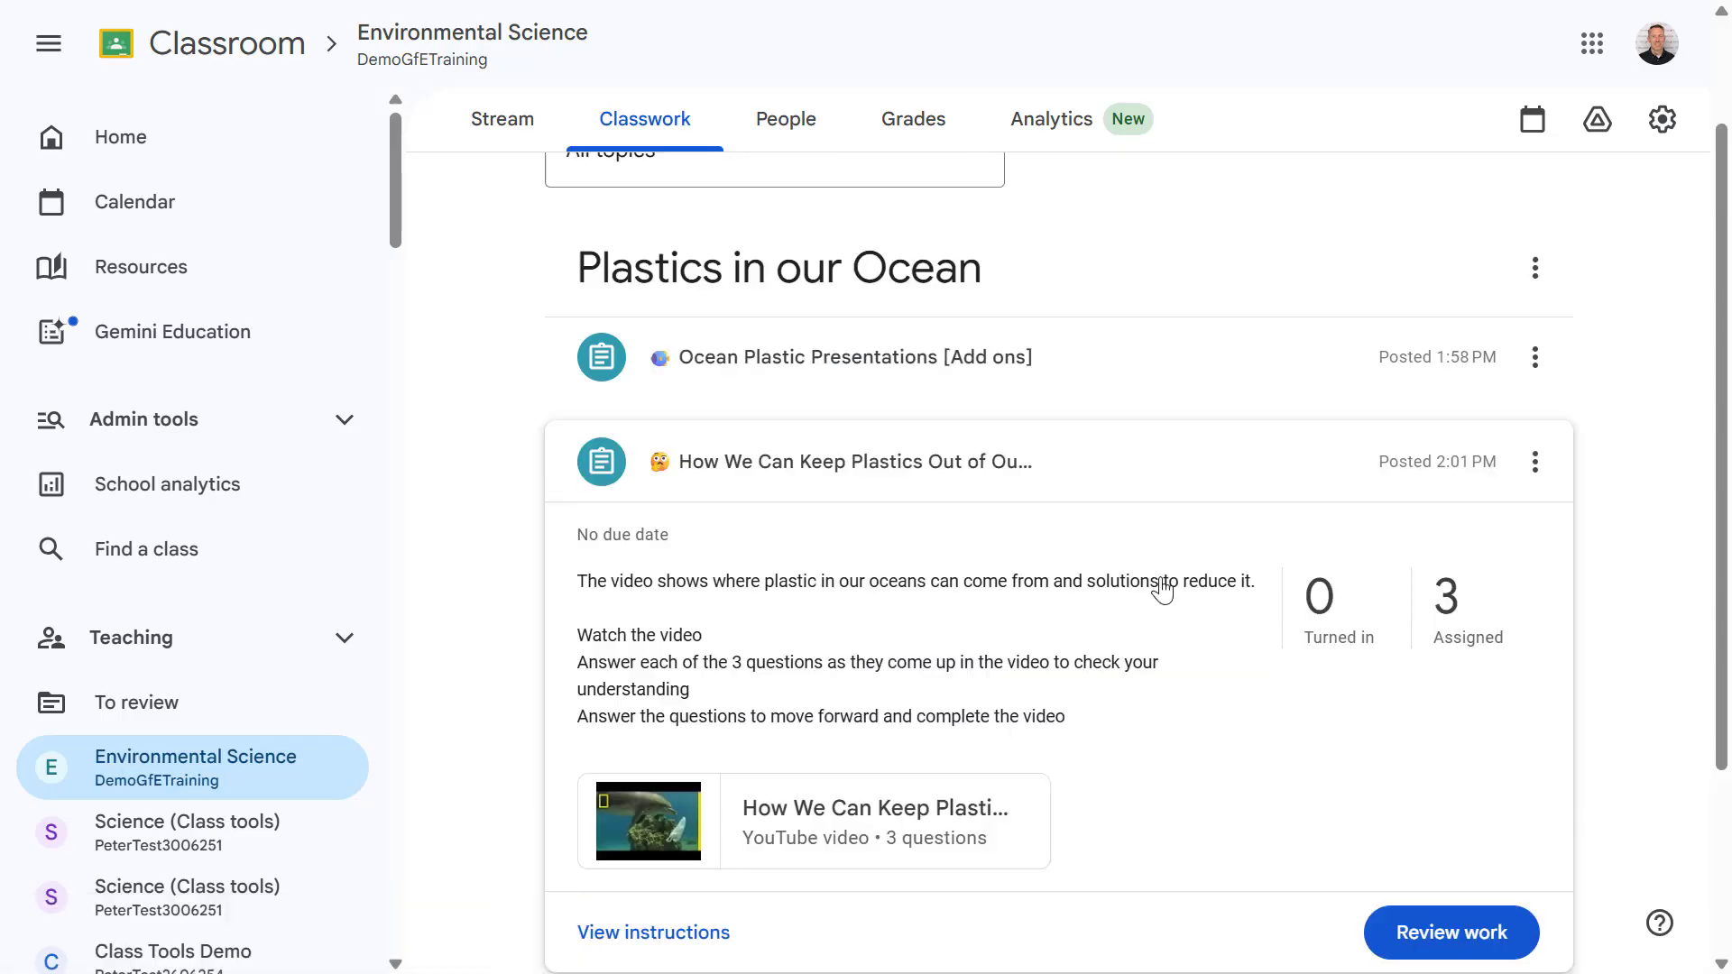
# Expand the 'Sources of Plastic in our Oceans' draft and open it for editing.
pyautogui.scroll(-3, 1162, 591)
pyautogui.scroll(-1, 1019, 712)
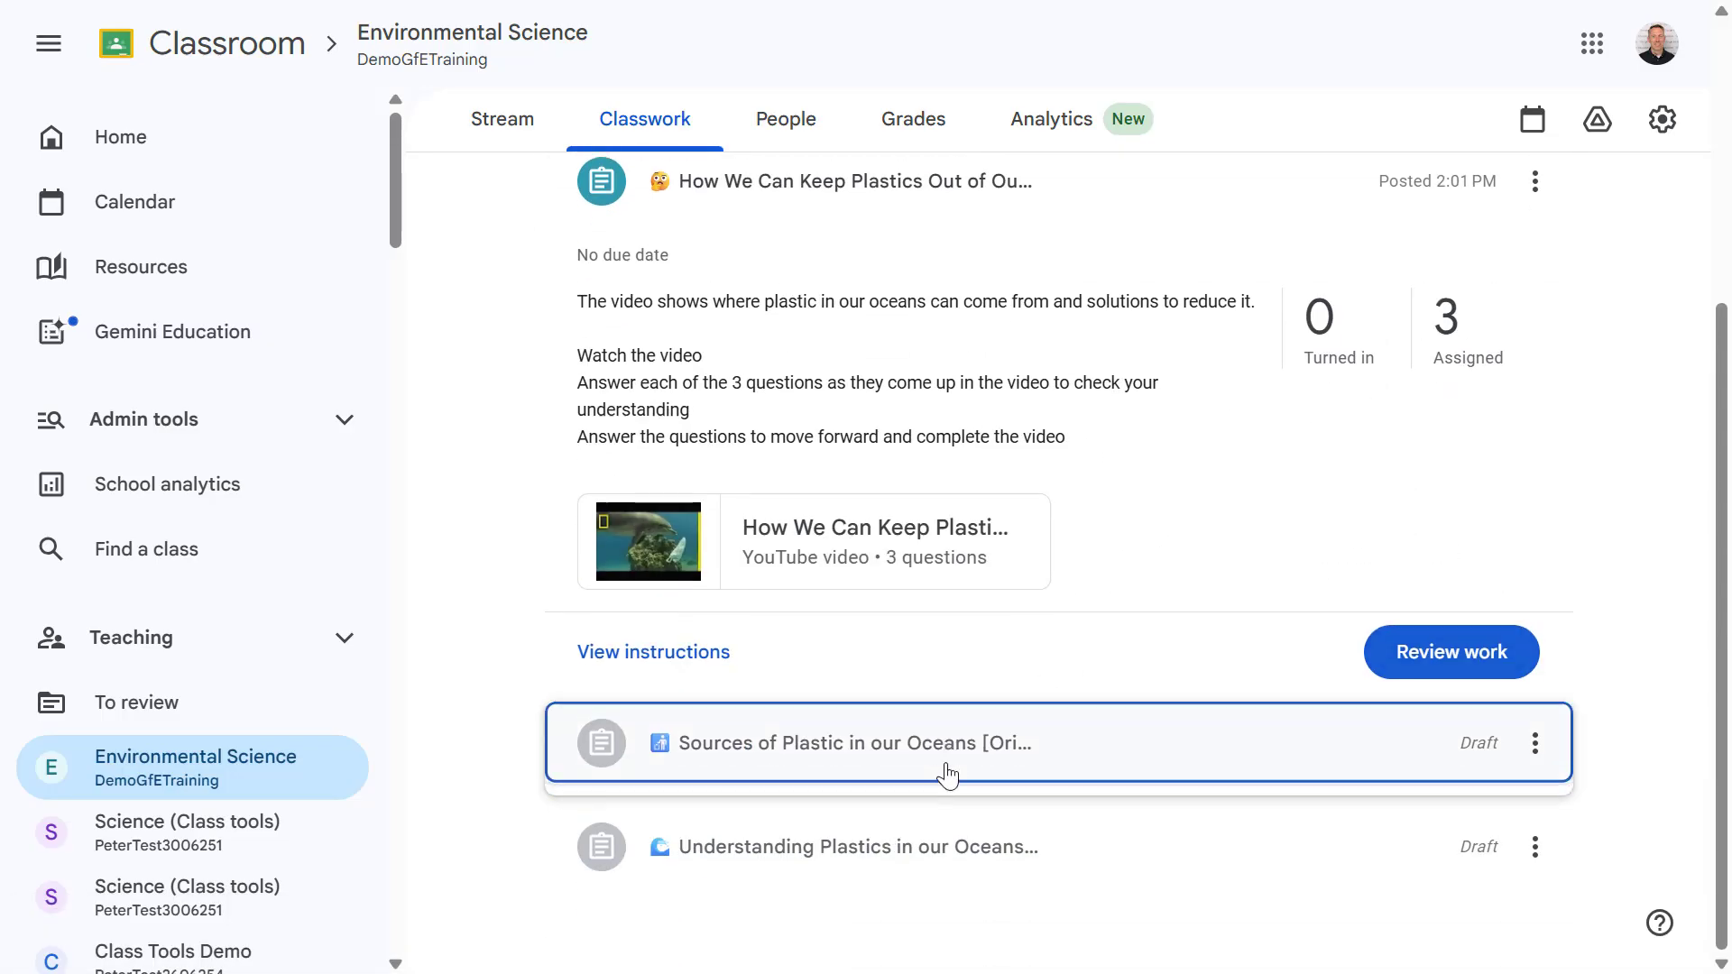
pyautogui.click(947, 762)
pyautogui.click(637, 752)
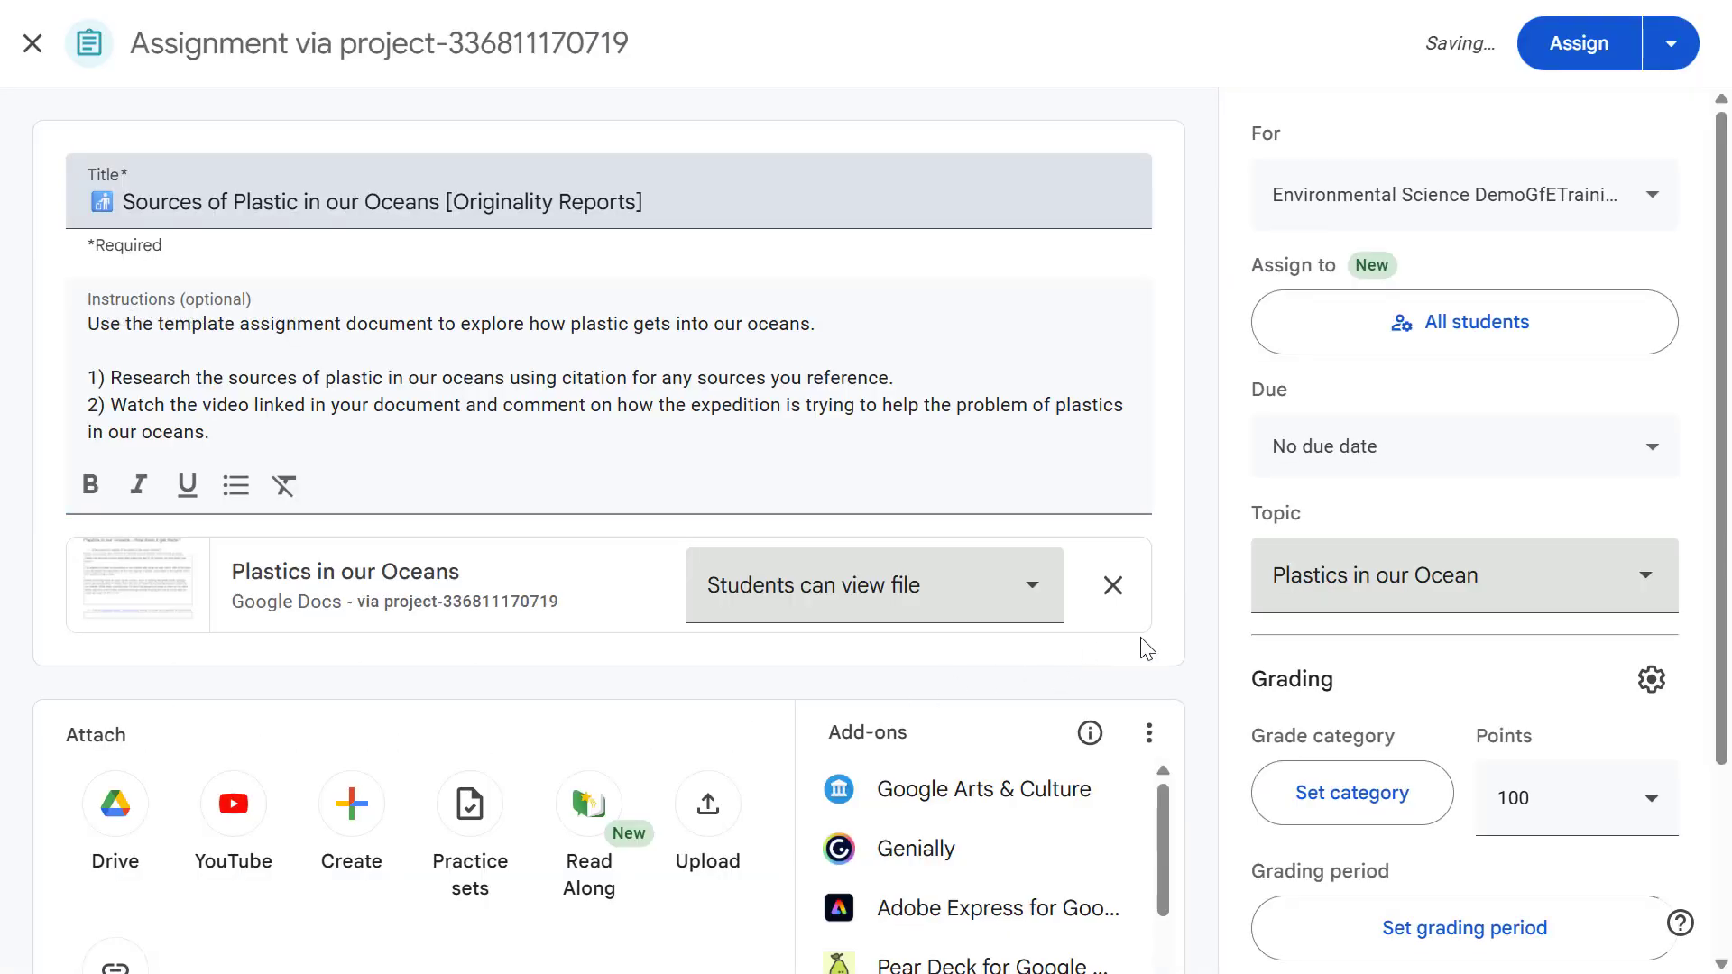
# Enable Check plagiarism (originality) on Sources of Plastic in our Oceans and post it to 3 students.
pyautogui.scroll(-3, 1143, 647)
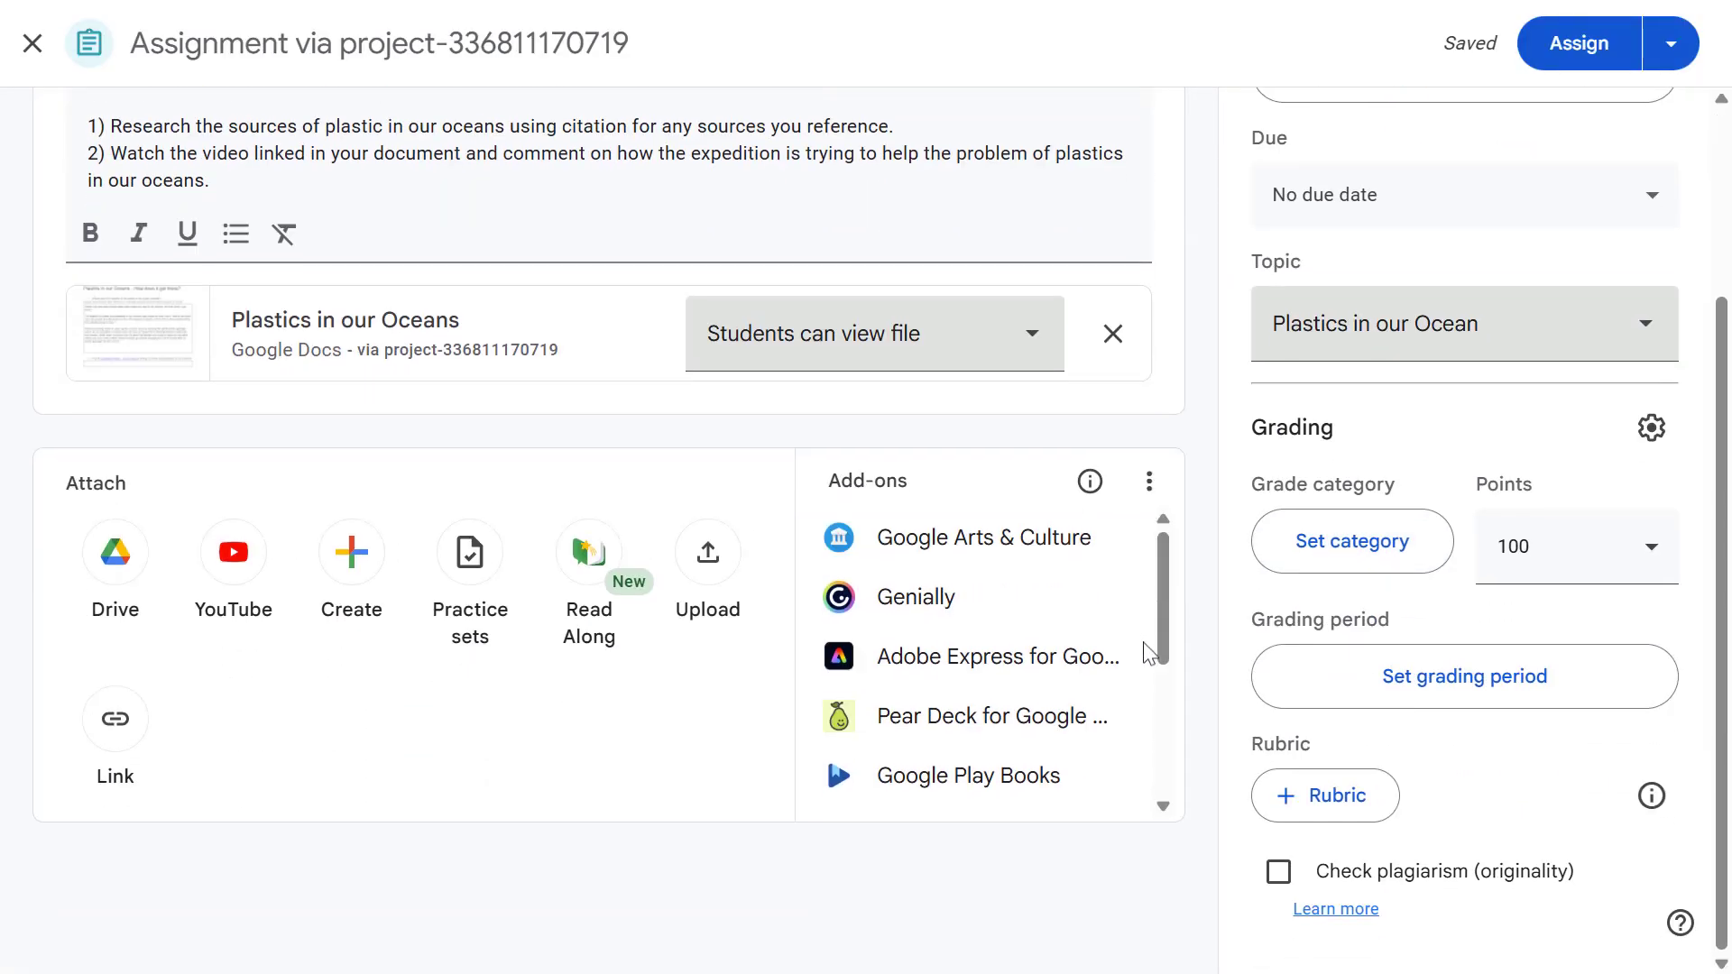
pyautogui.click(1276, 875)
pyautogui.scroll(3, 1185, 853)
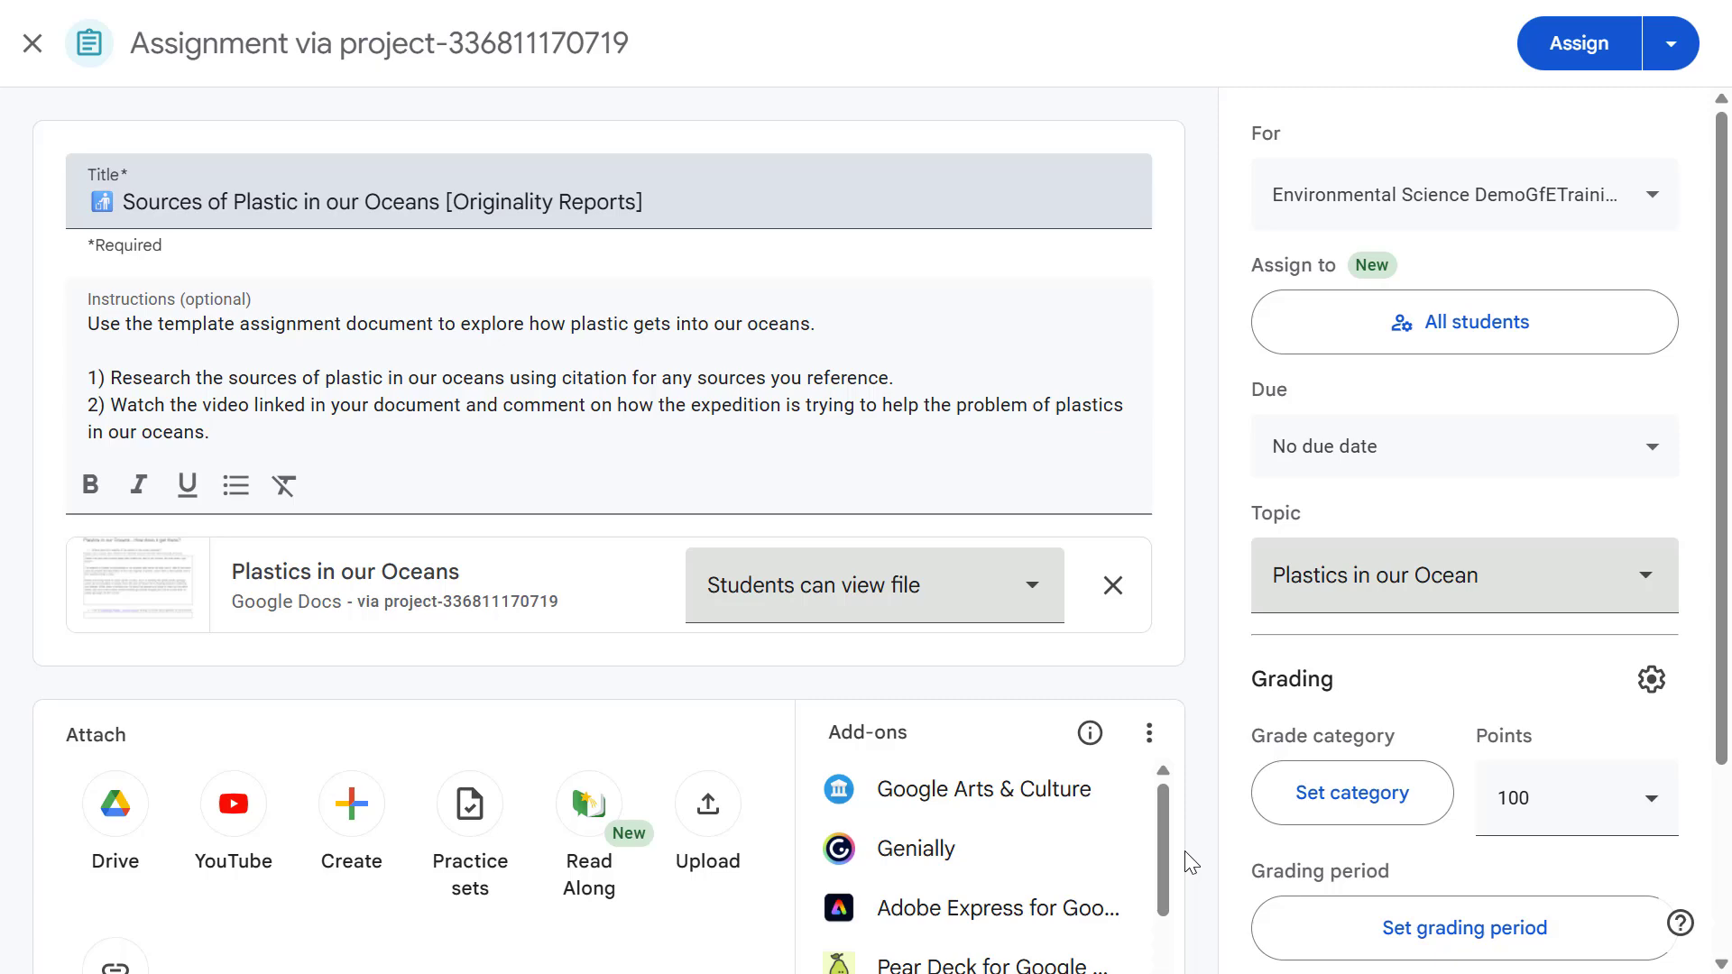
pyautogui.scroll(-3, 1190, 863)
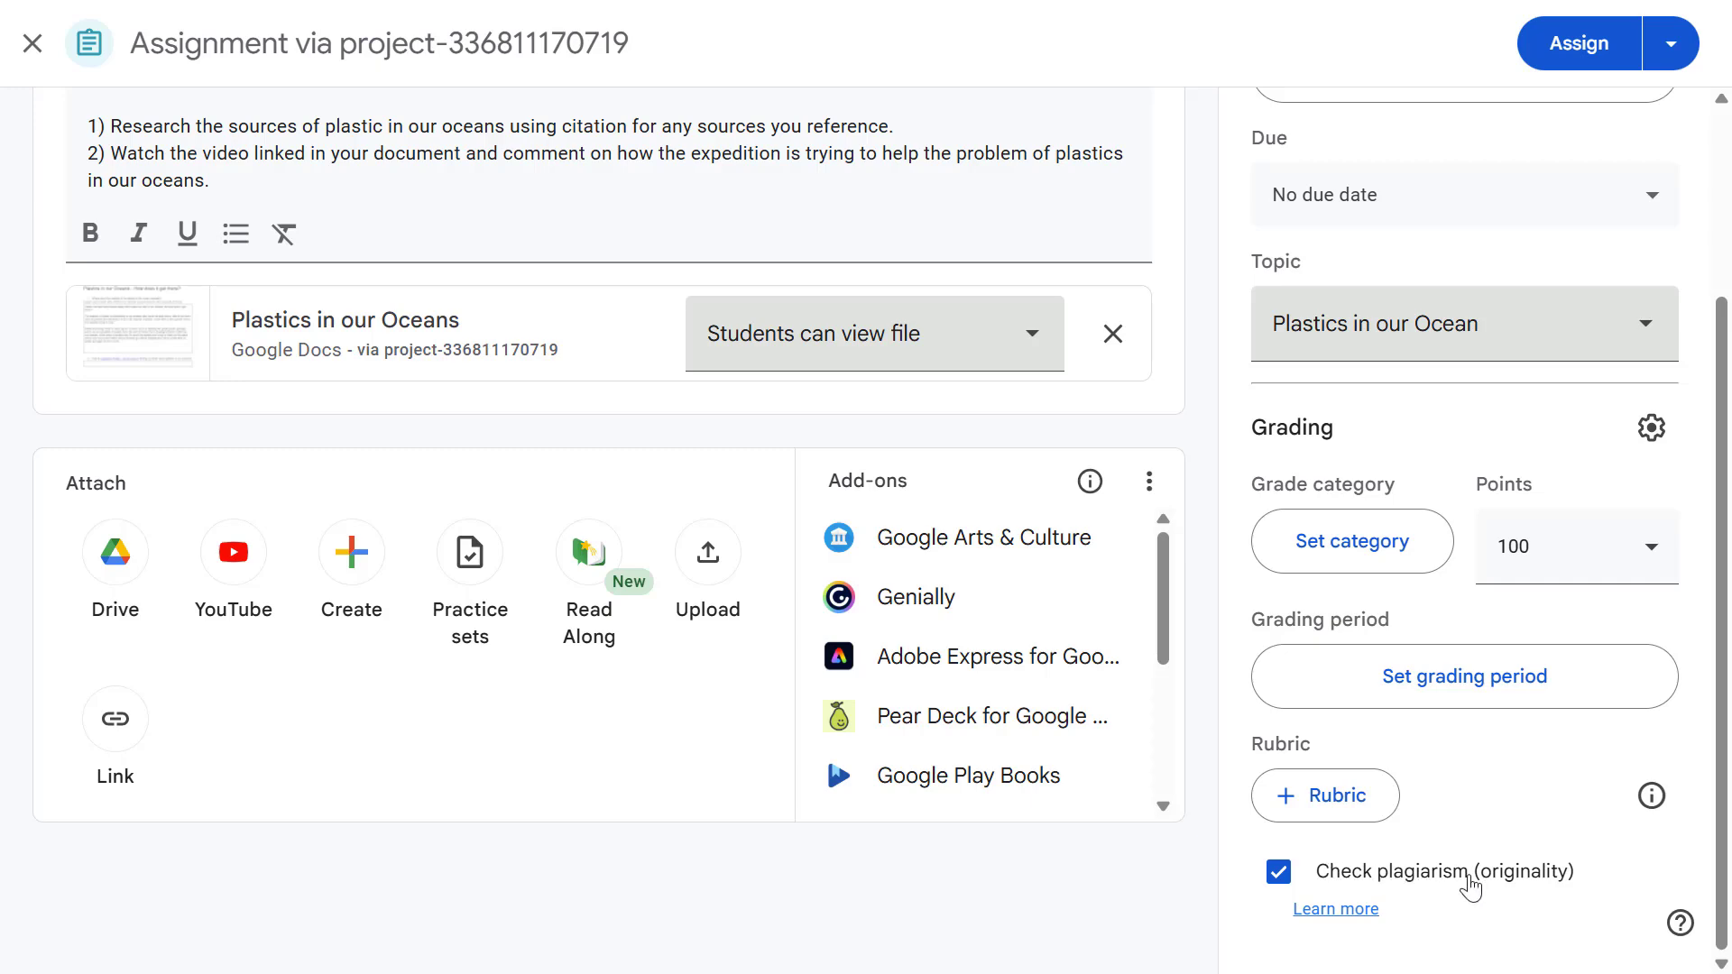
pyautogui.scroll(3, 1470, 889)
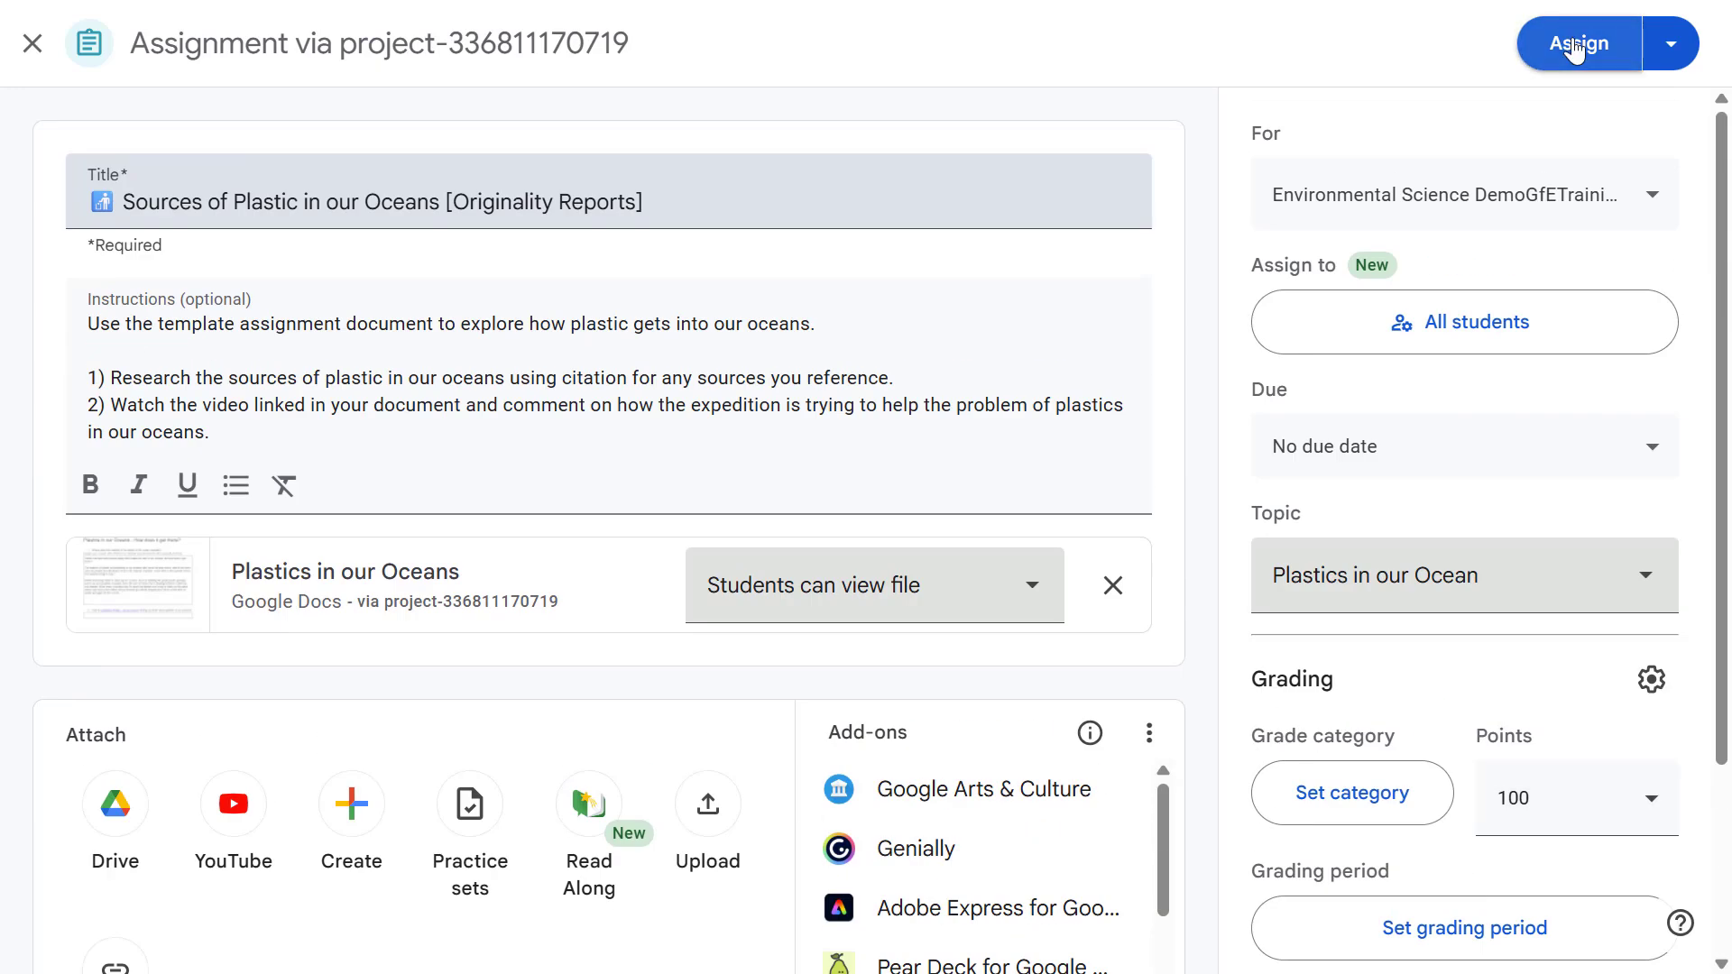
pyautogui.click(1577, 47)
pyautogui.click(1158, 588)
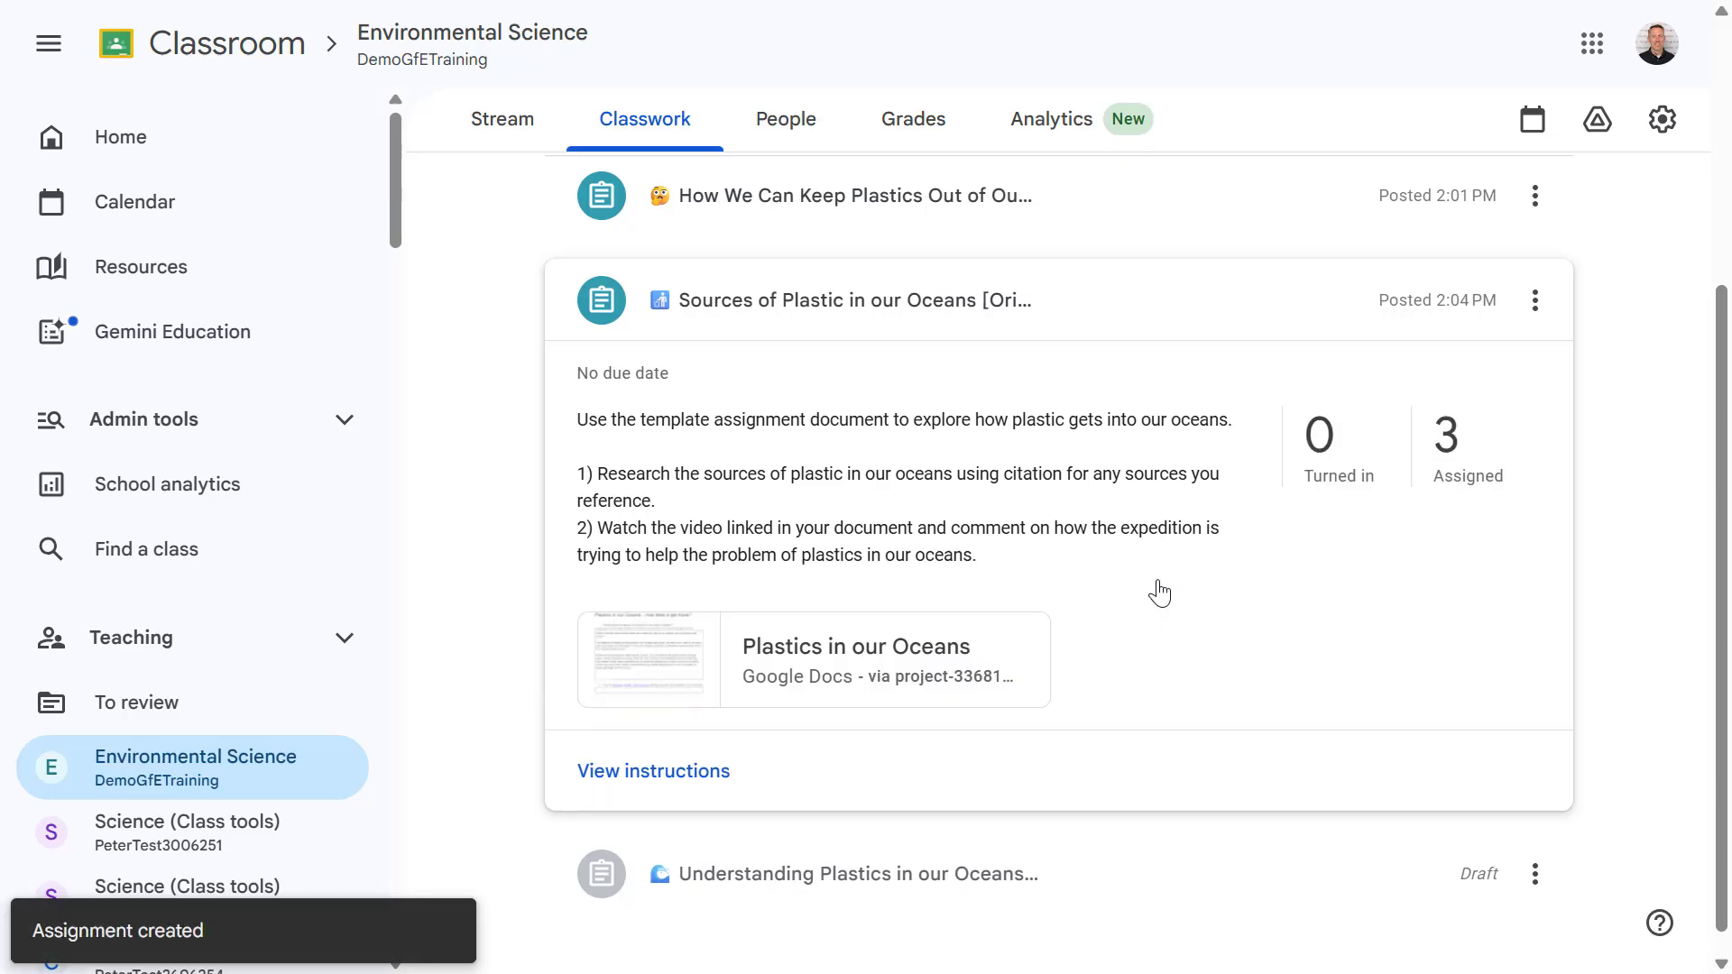
# Edit the Understanding Plastics in our Oceans draft and open the 'Copy of Plastics in the Ocean' practice set.
pyautogui.click(769, 868)
pyautogui.click(643, 849)
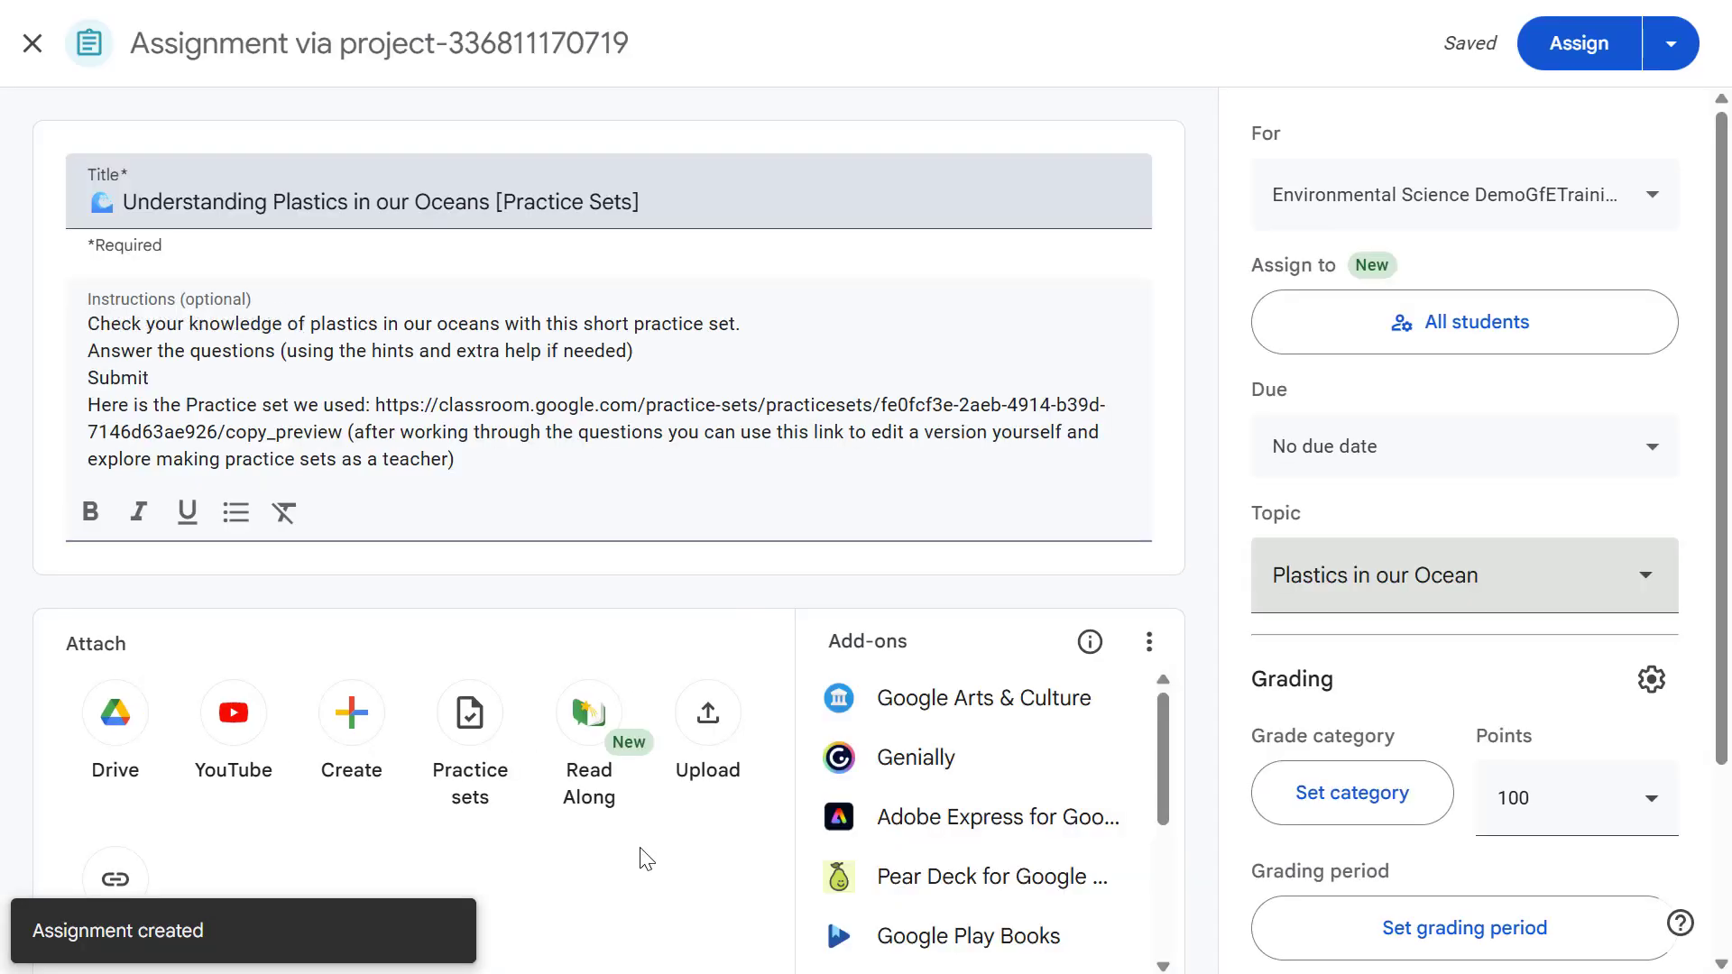
pyautogui.click(470, 713)
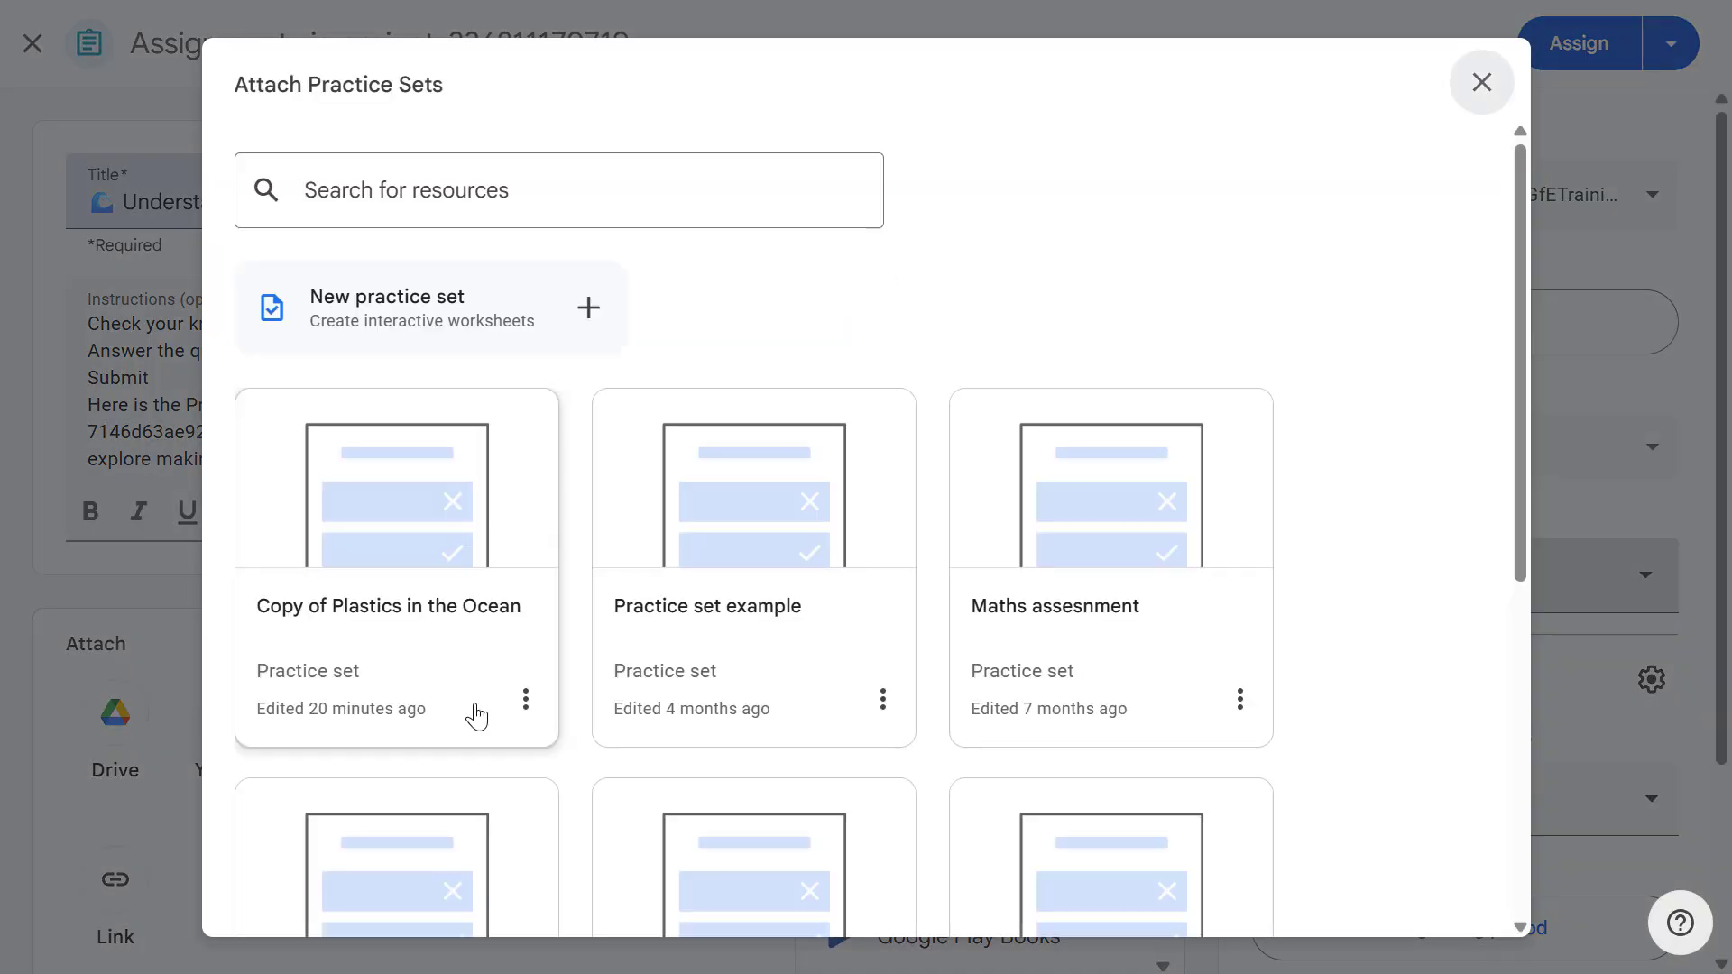
pyautogui.click(401, 534)
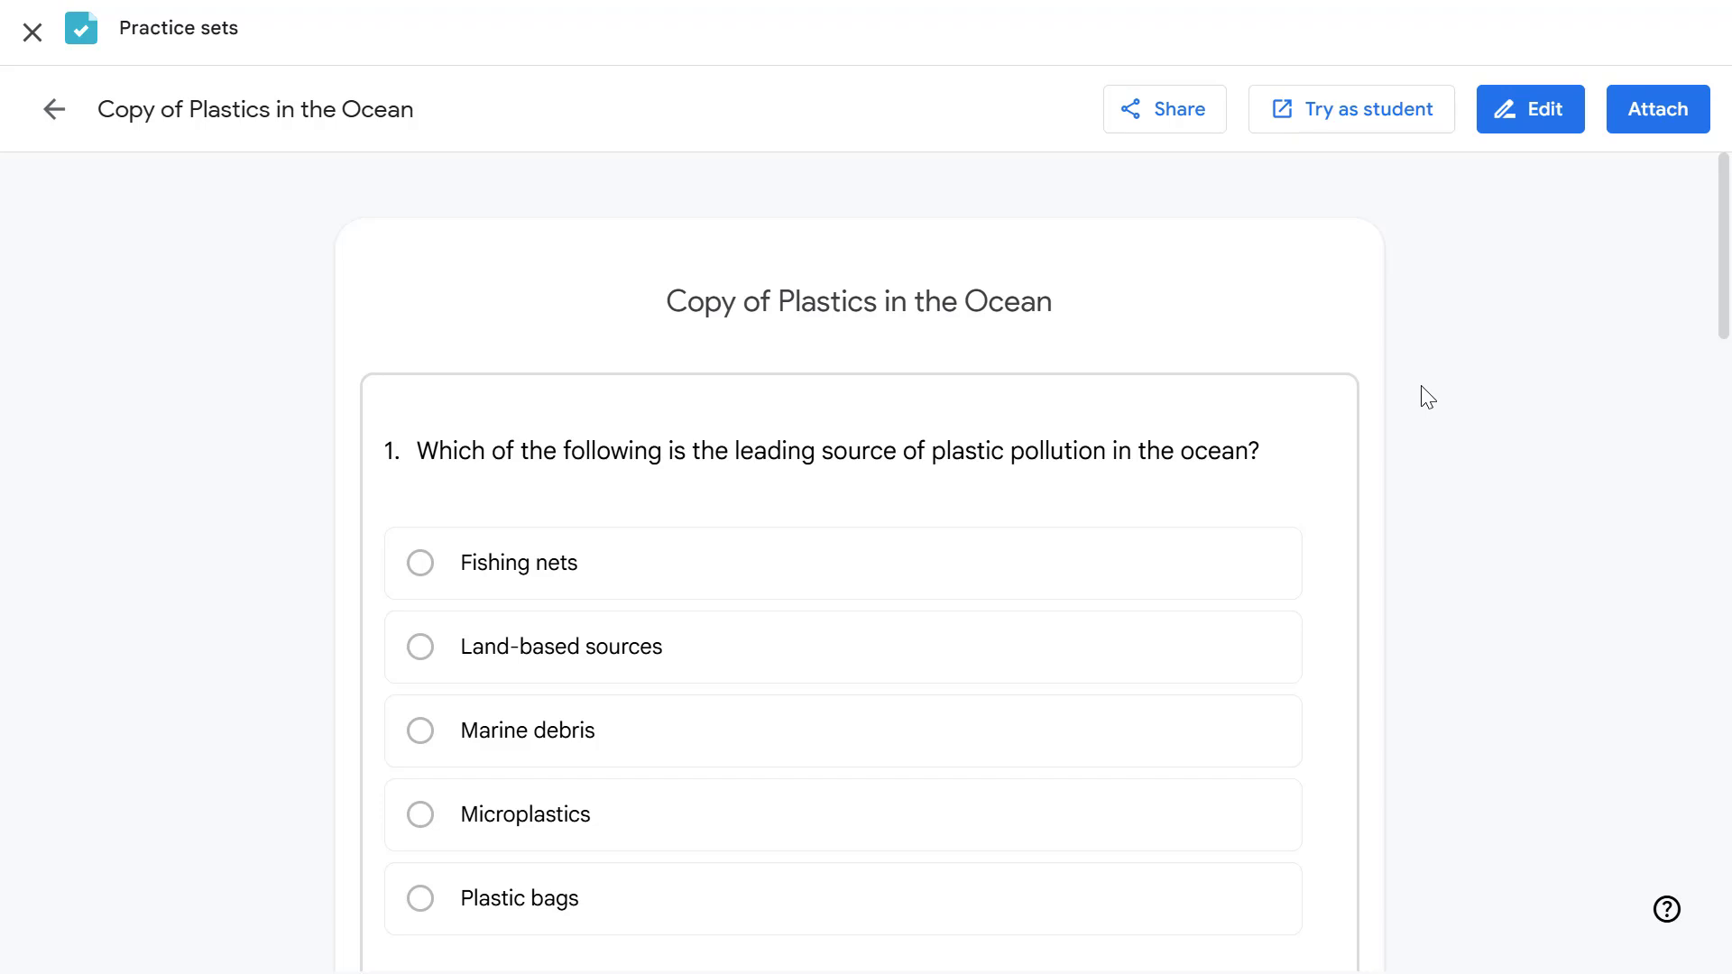
# Open question 1's hint and first video resource, collapsing its Resources chips after each.
pyautogui.scroll(-5, 1427, 397)
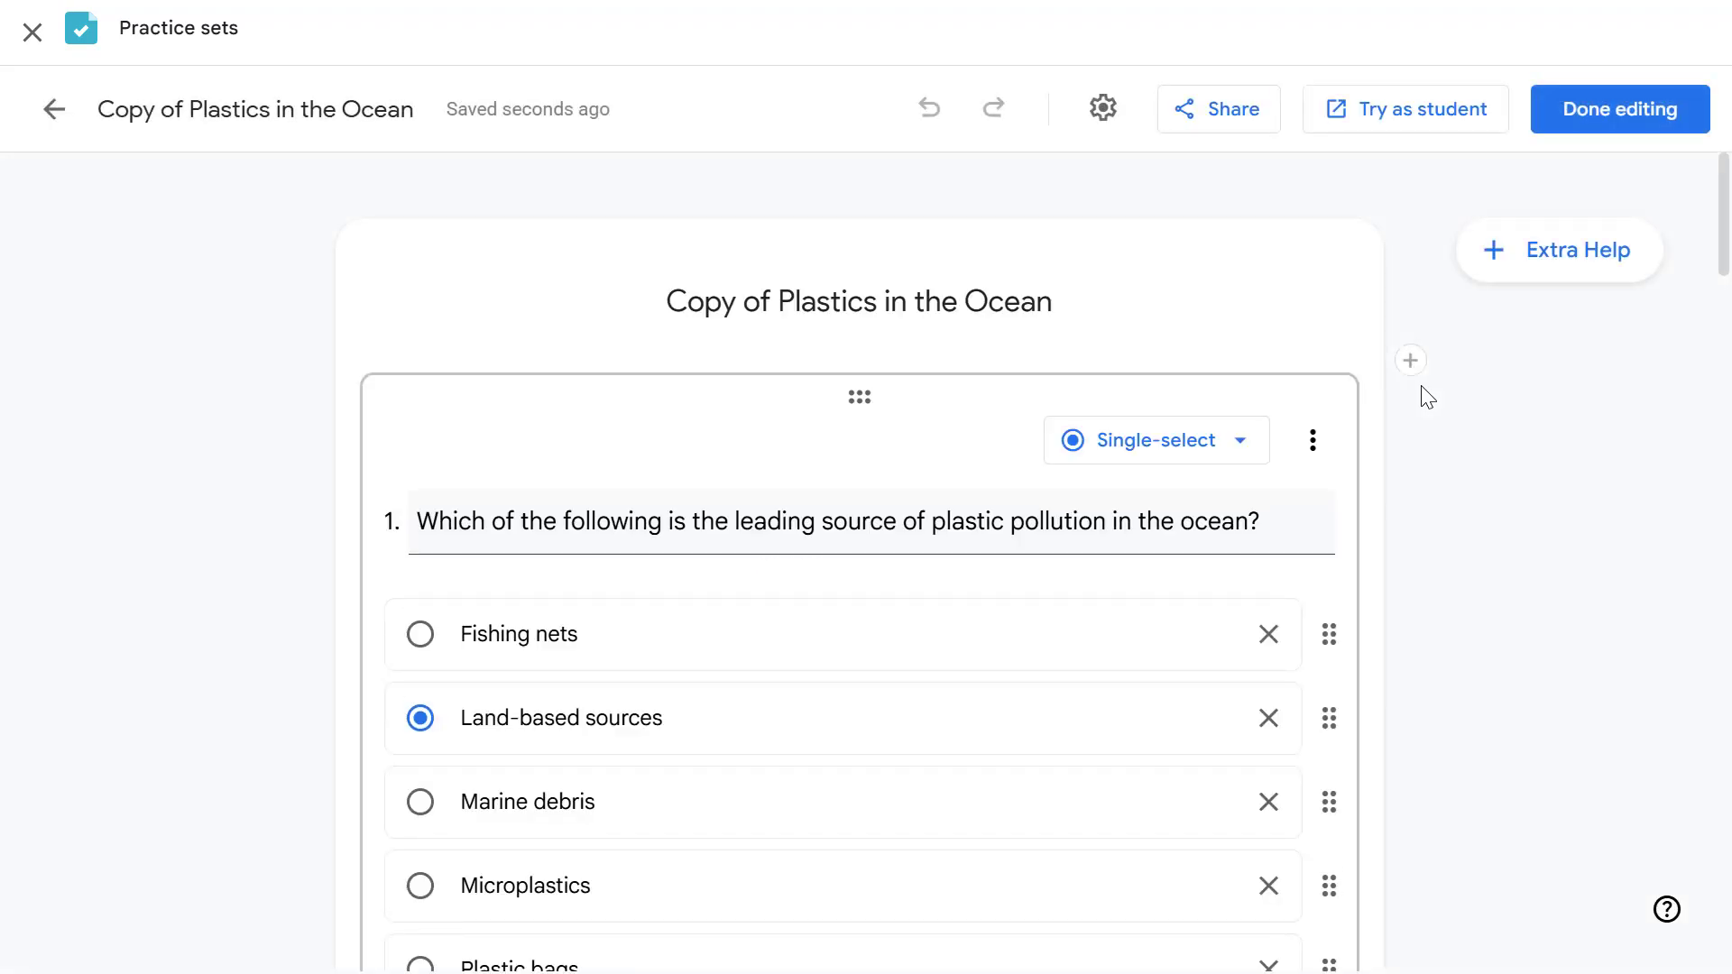
pyautogui.scroll(-2, 1425, 450)
pyautogui.scroll(-3, 1426, 460)
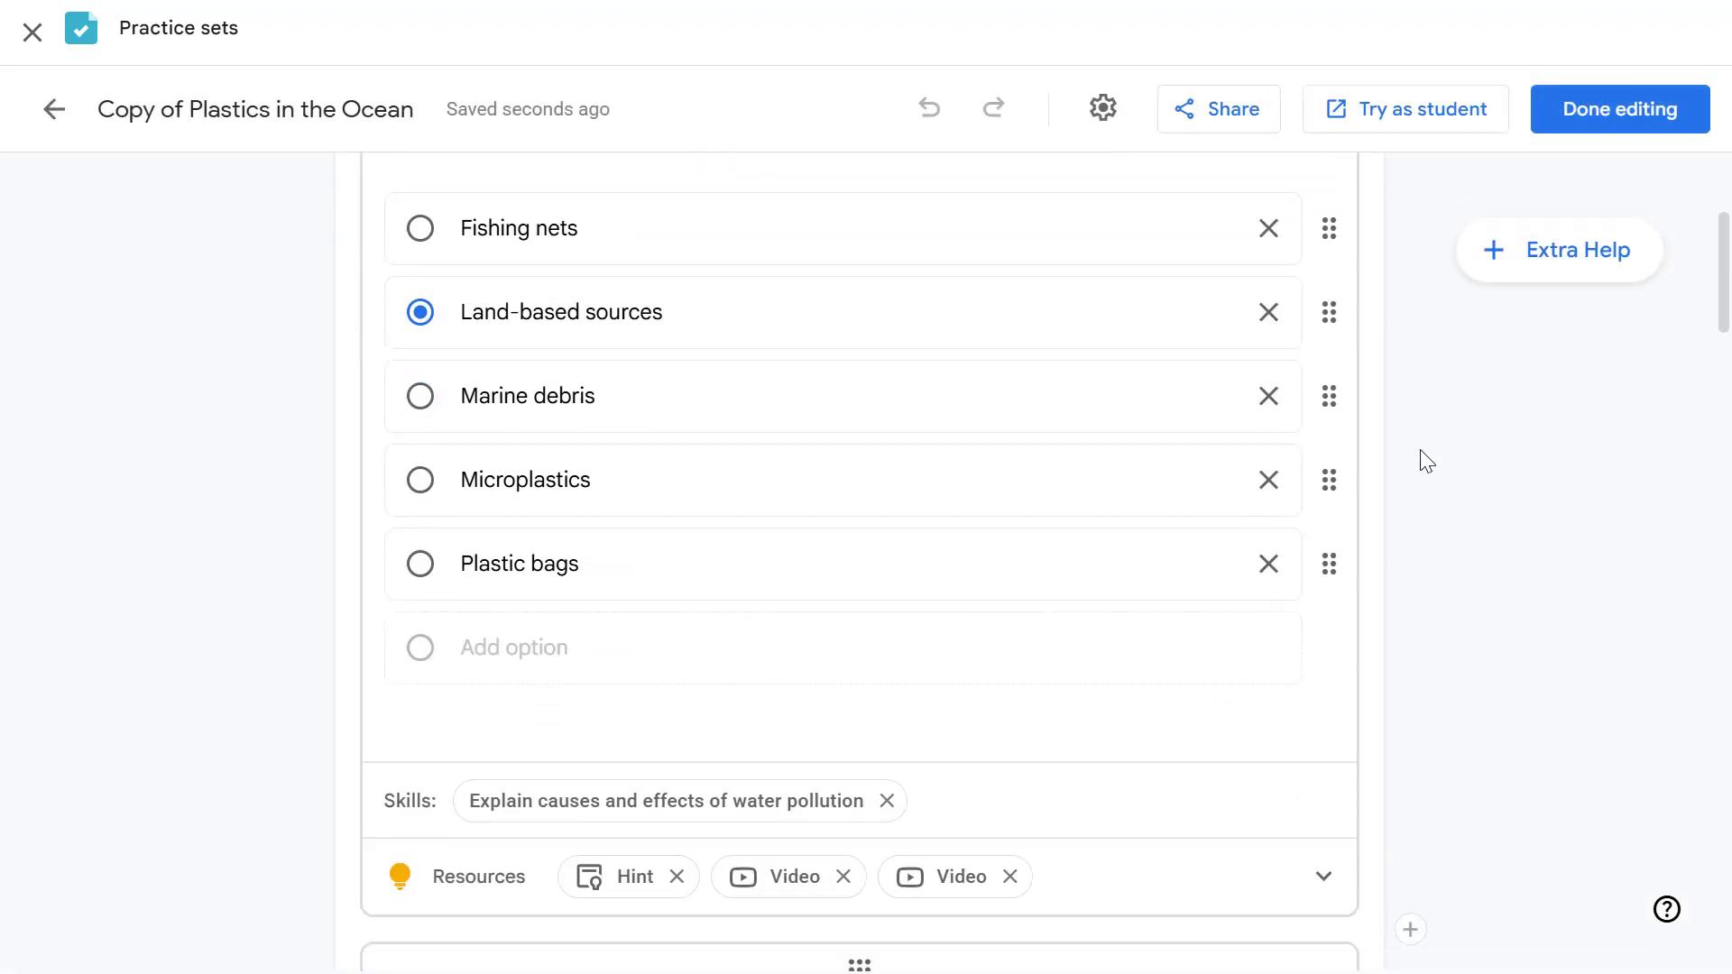
pyautogui.scroll(-3, 1426, 460)
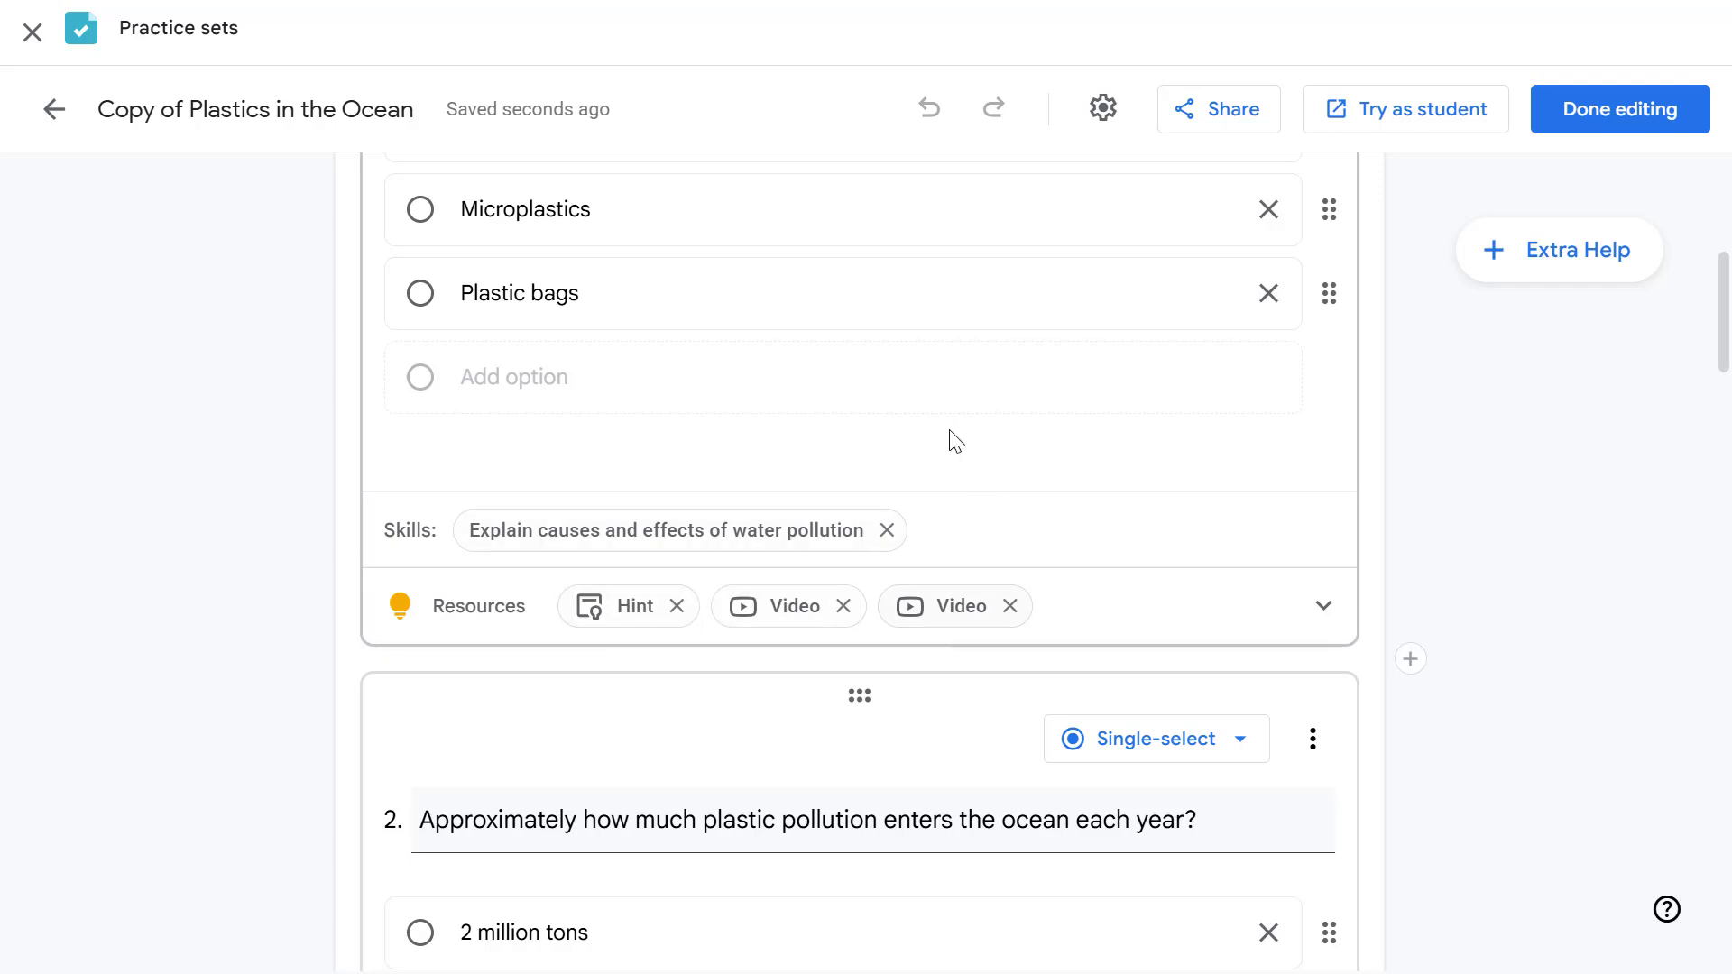
pyautogui.scroll(4, 952, 435)
pyautogui.scroll(-4, 952, 435)
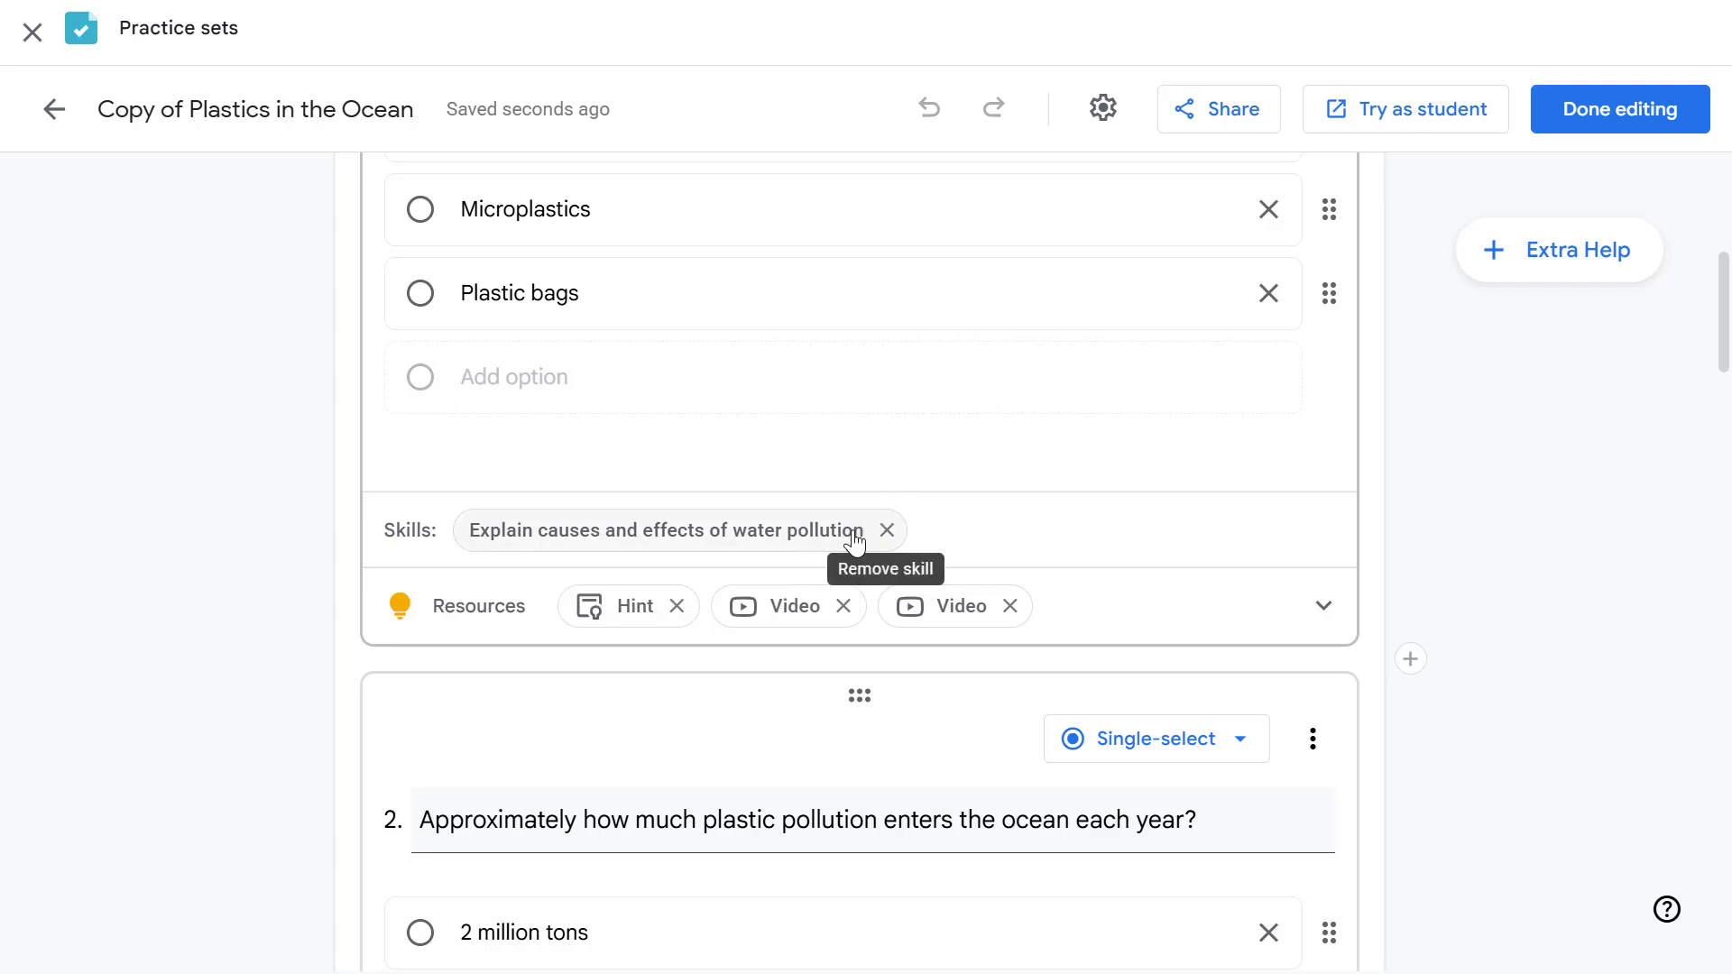
pyautogui.click(622, 609)
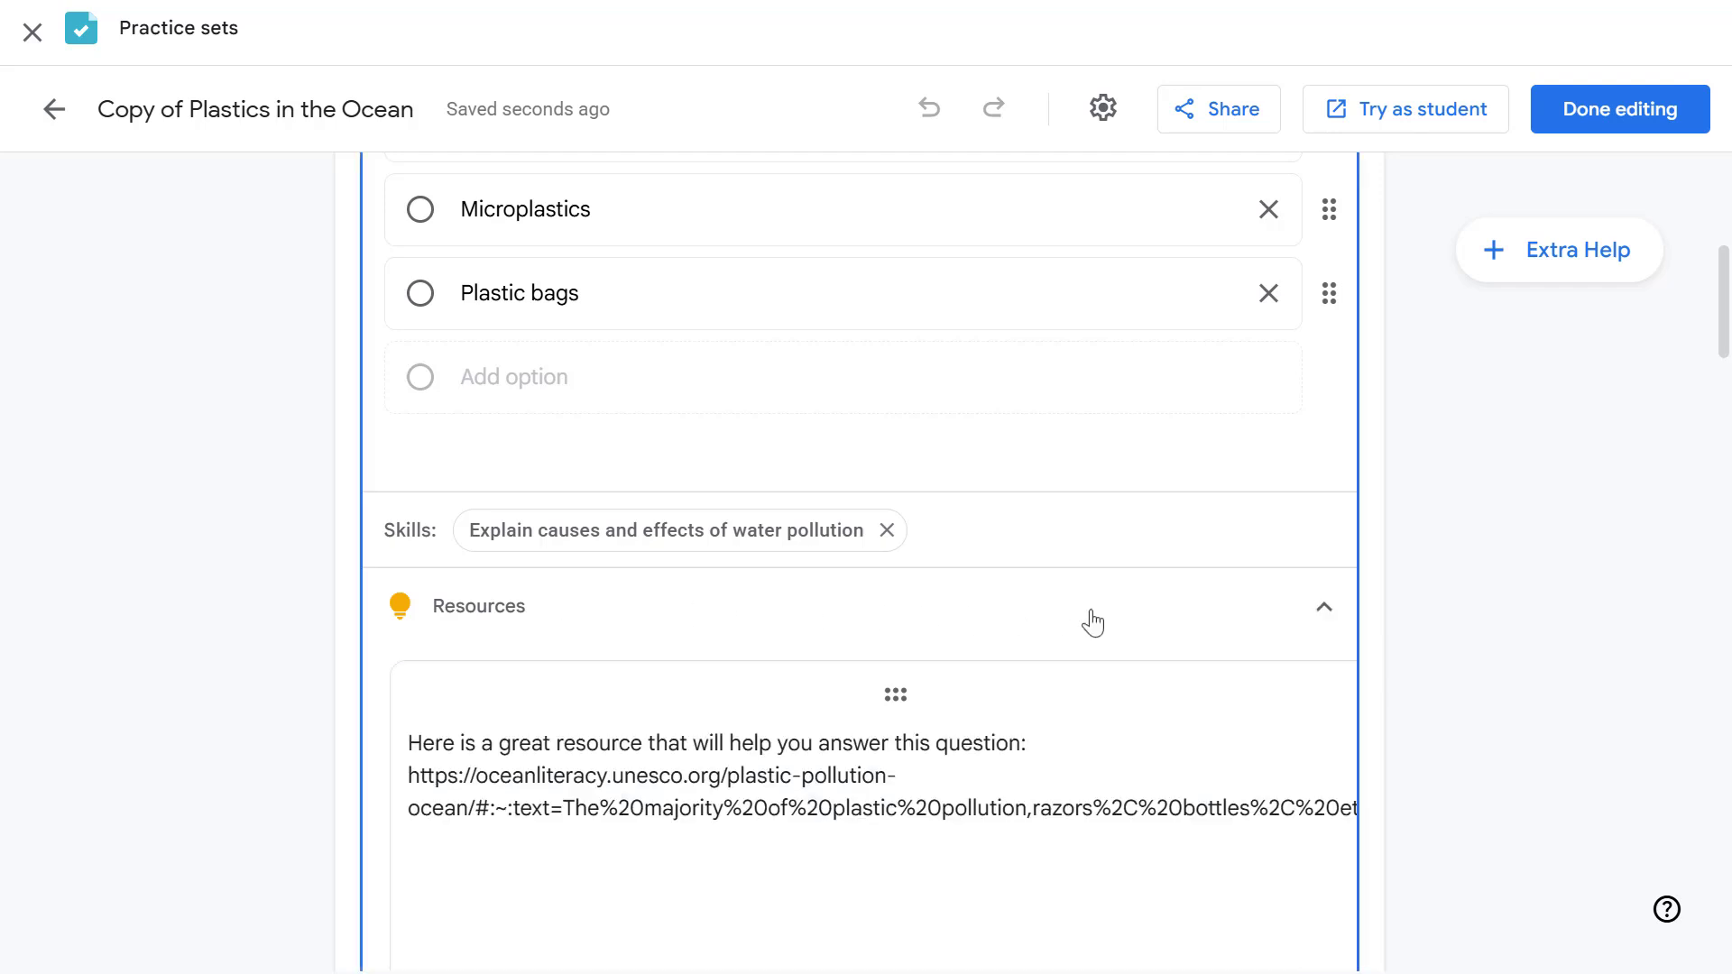
pyautogui.click(1320, 611)
pyautogui.click(767, 606)
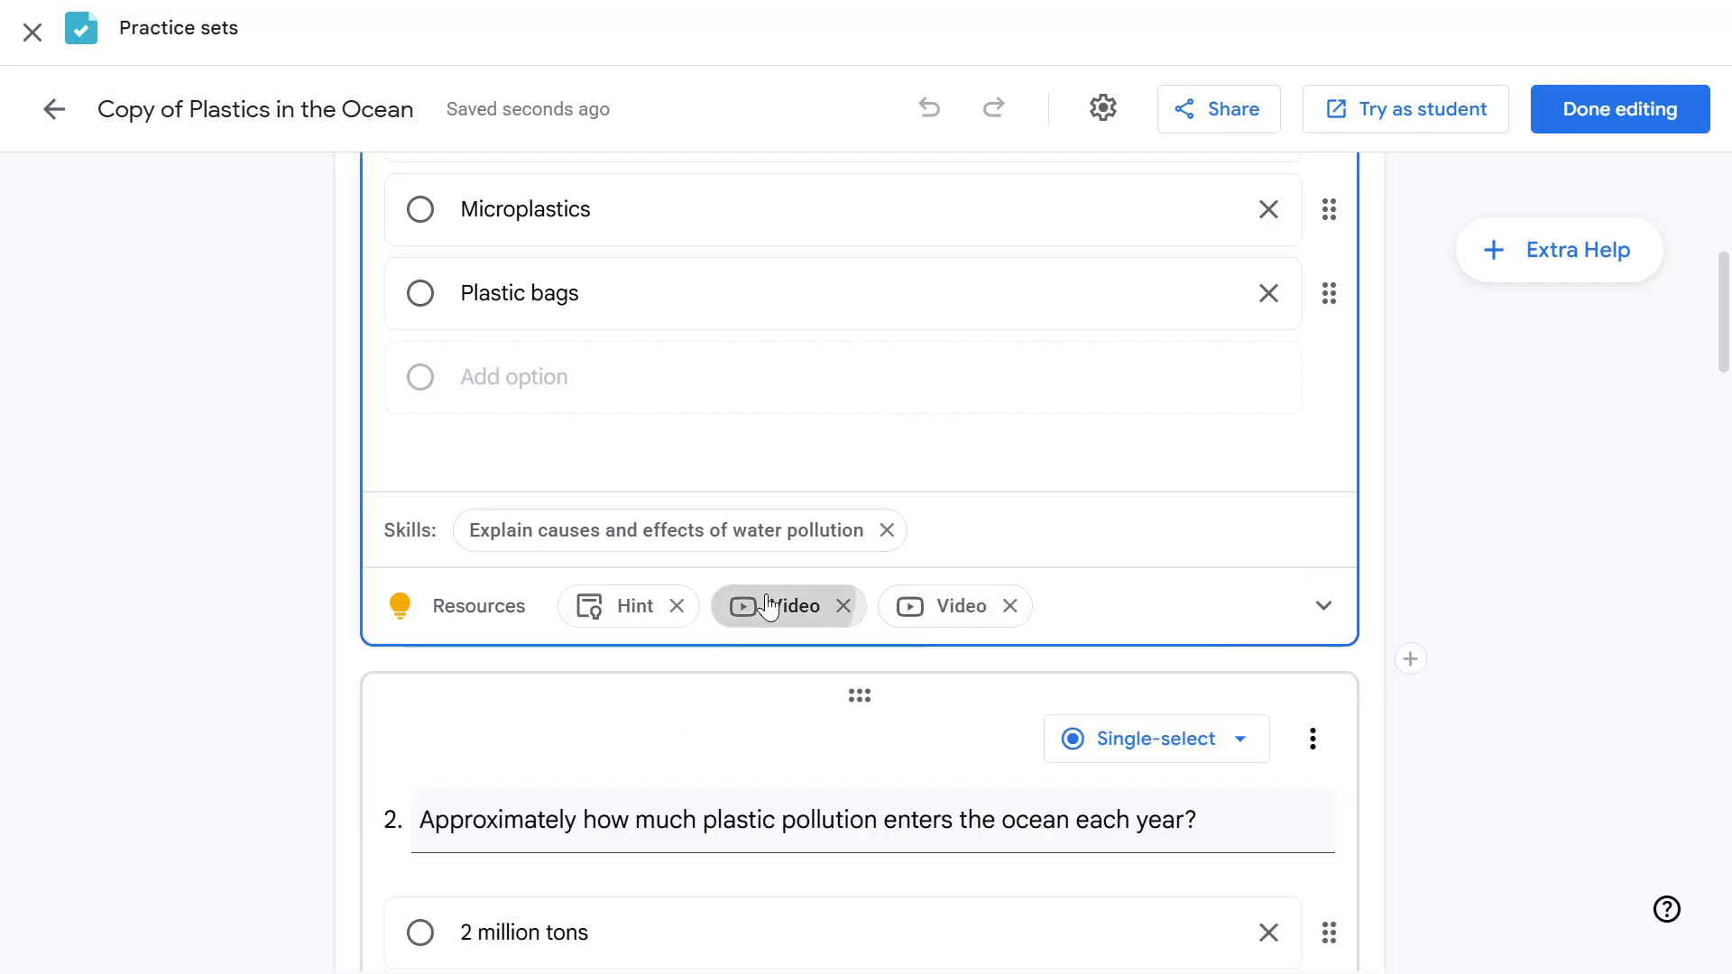
pyautogui.click(1323, 606)
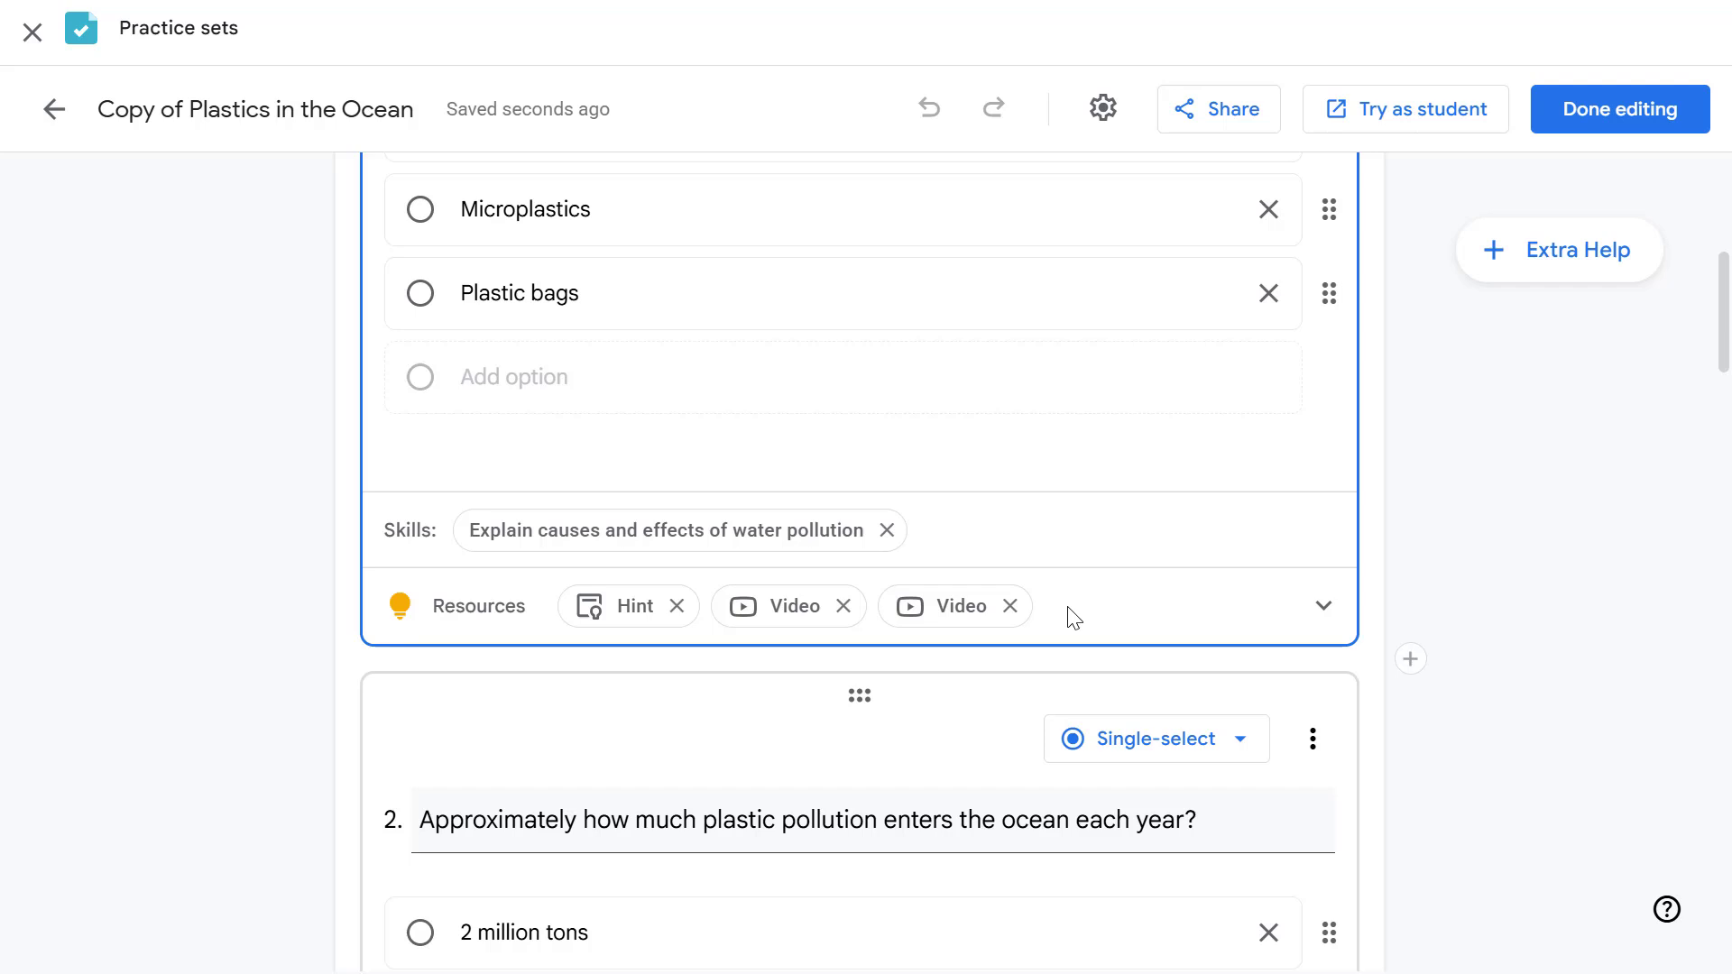
# Scroll through the remaining questions and open the practice set with Try as student.
pyautogui.scroll(6, 1074, 618)
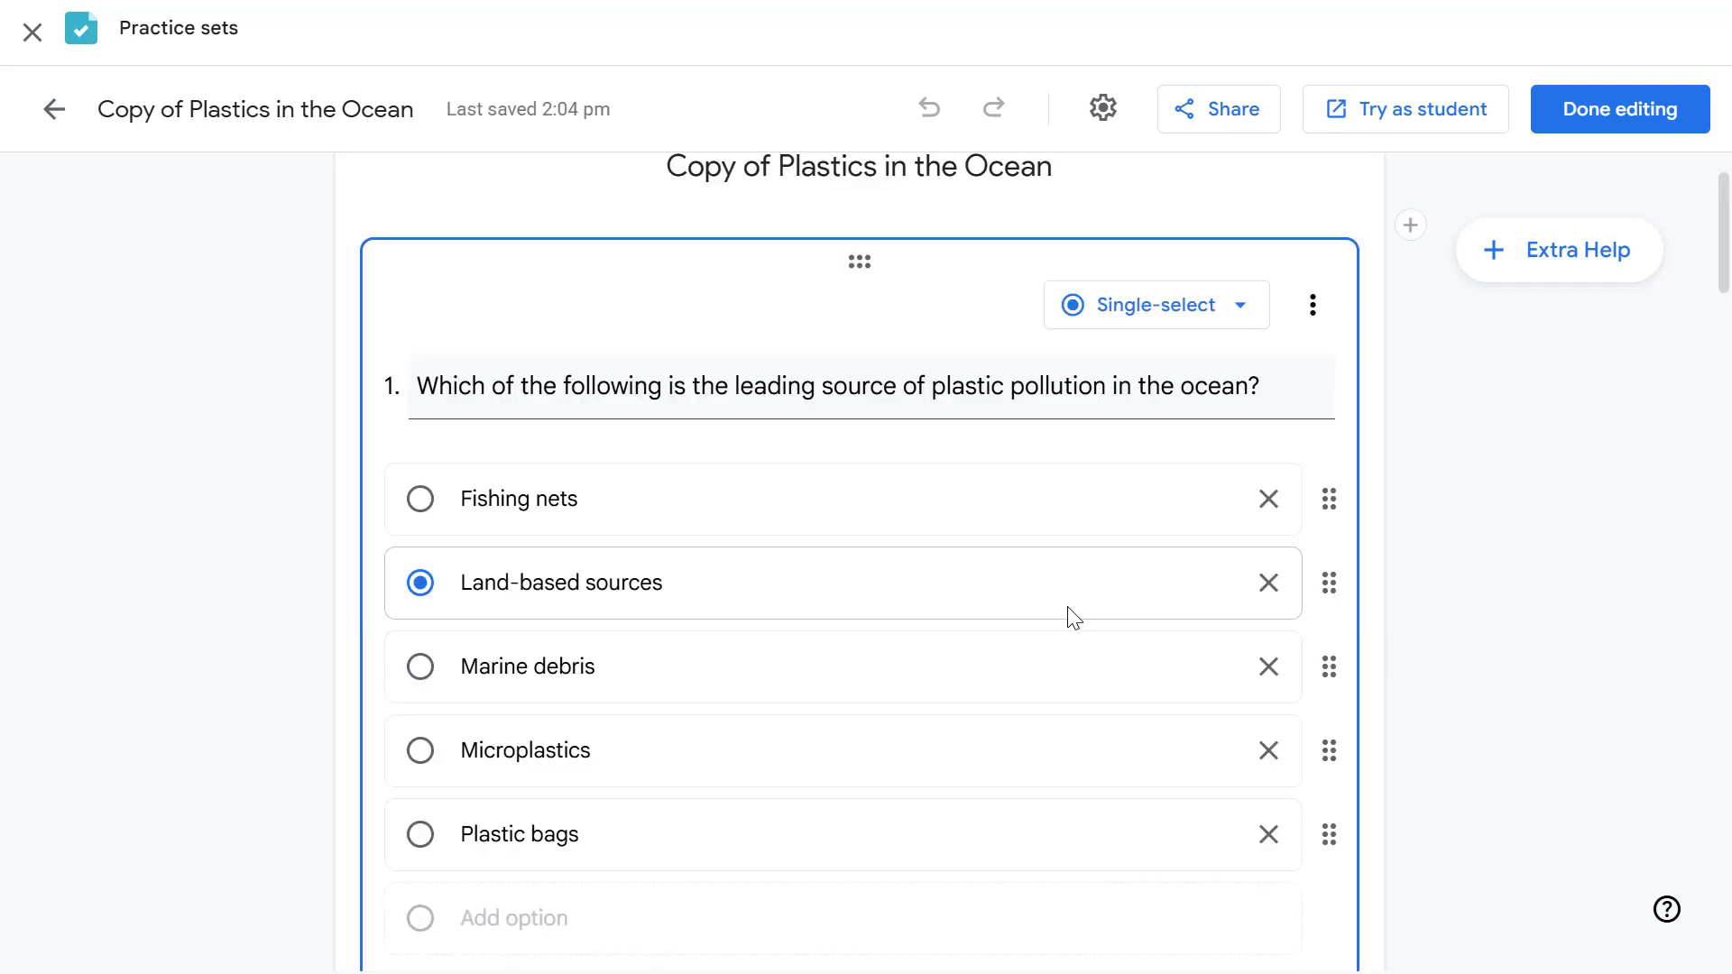
pyautogui.scroll(-7, 1074, 618)
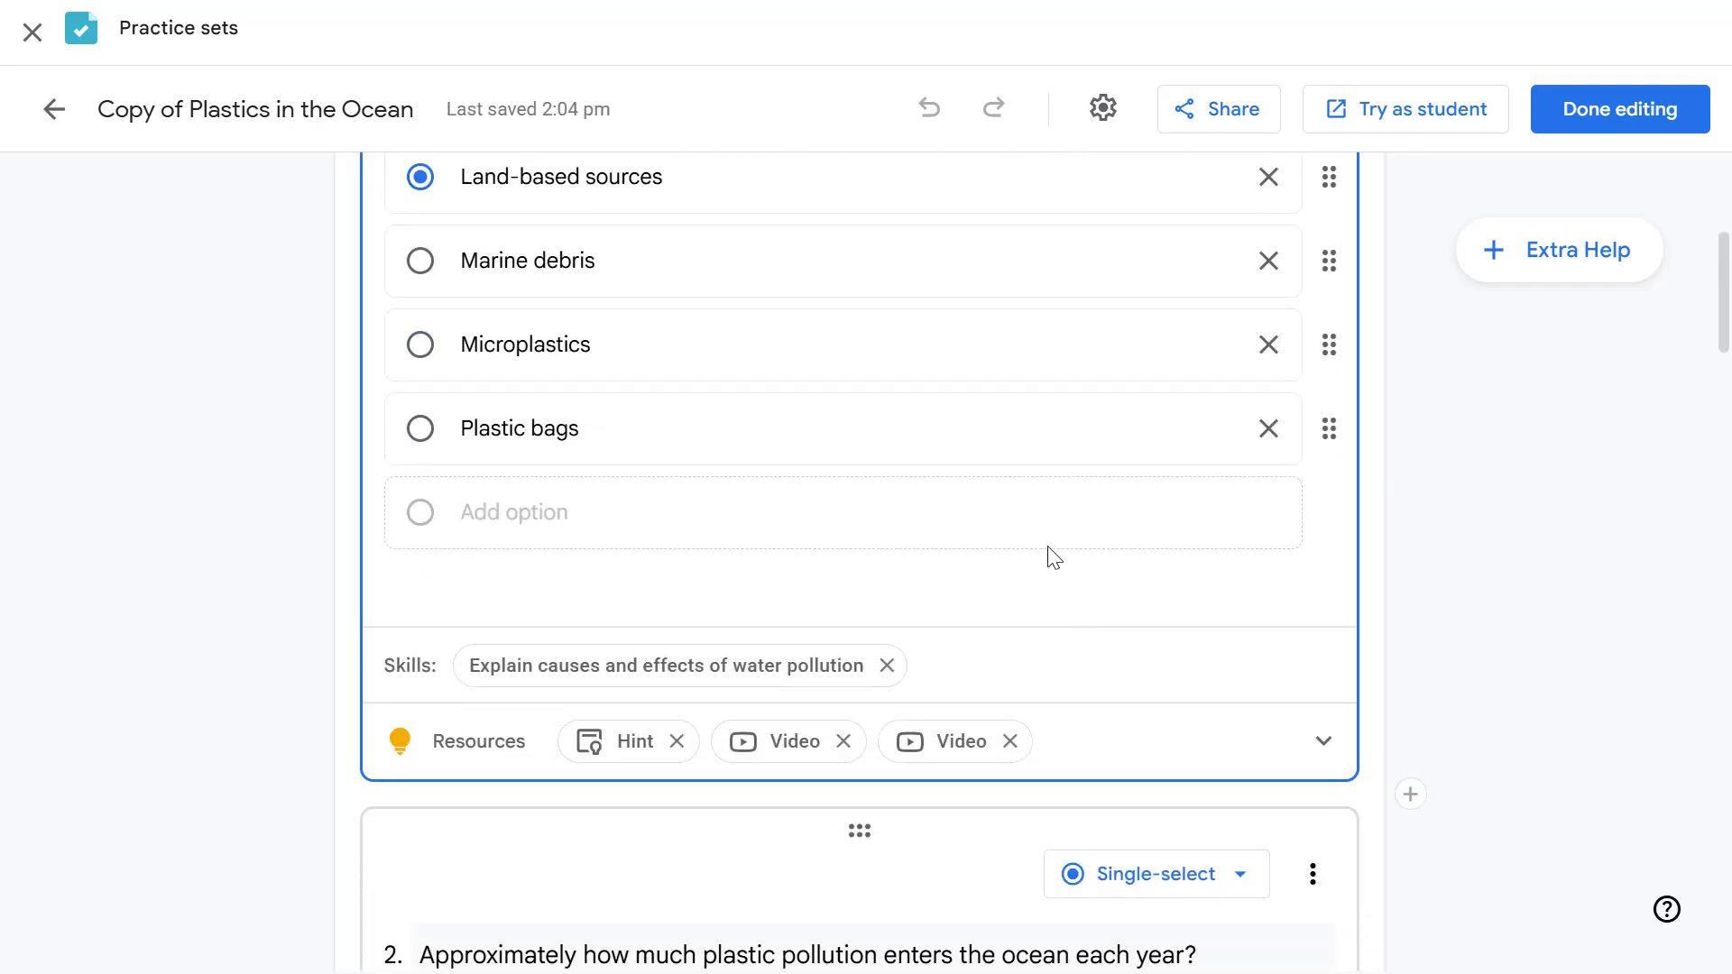
pyautogui.scroll(-12, 1048, 546)
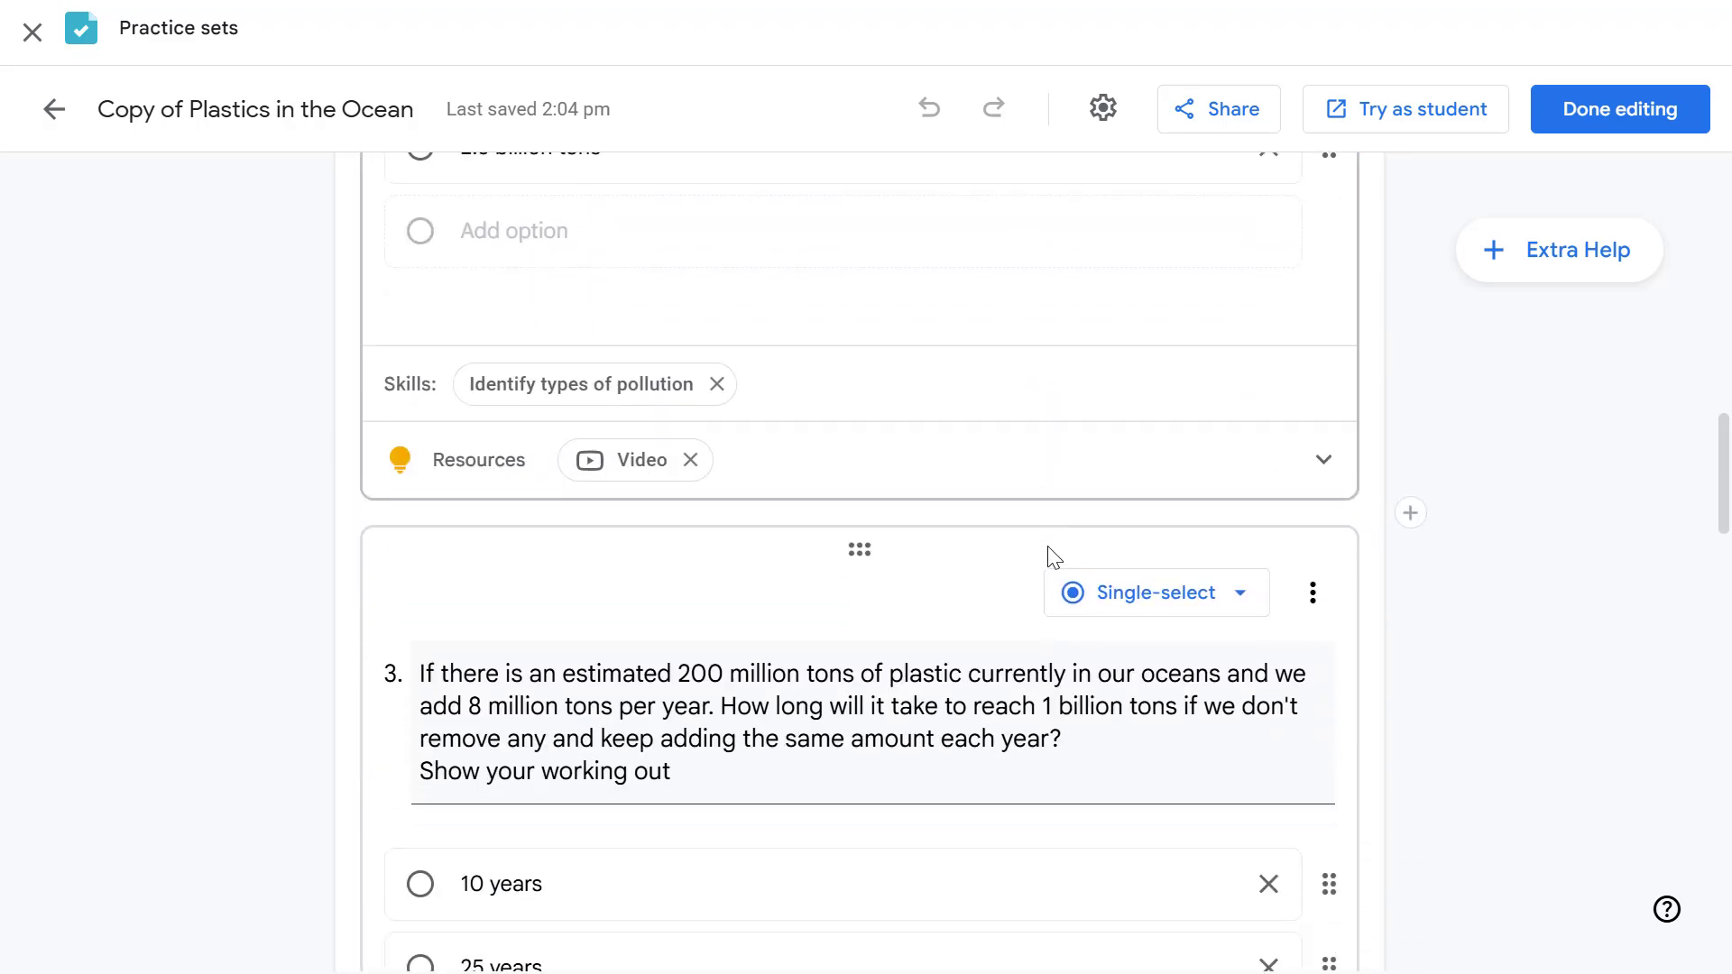
pyautogui.scroll(-15, 1054, 556)
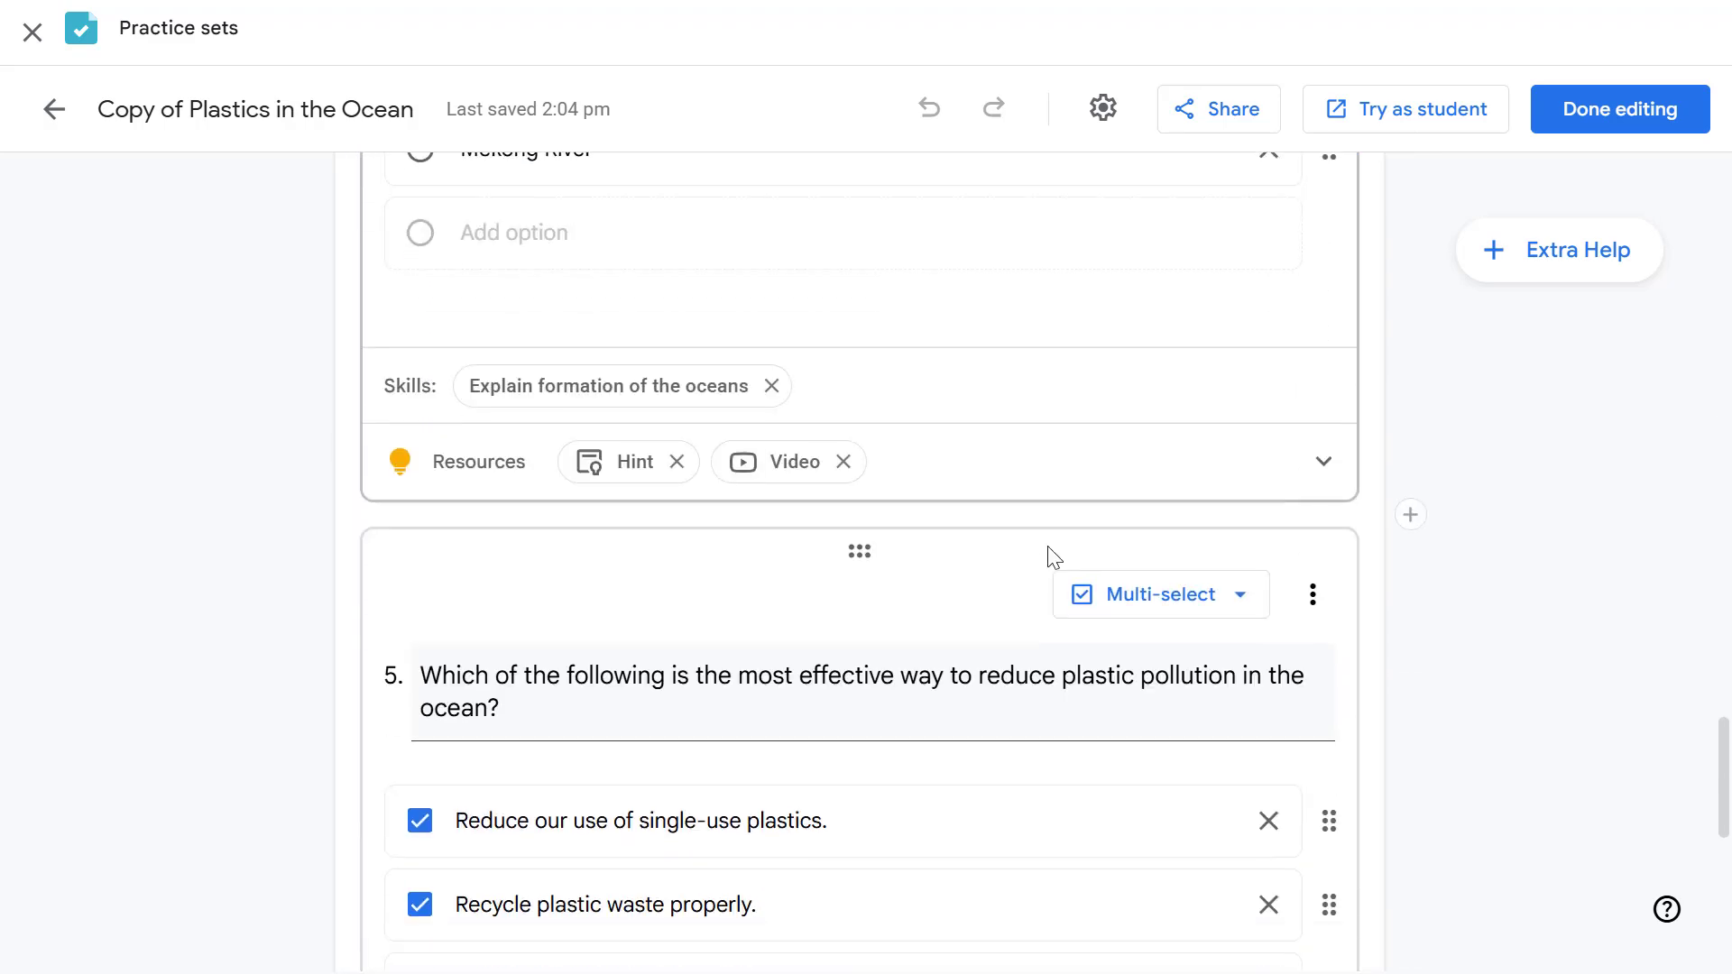
pyautogui.scroll(-5, 1054, 555)
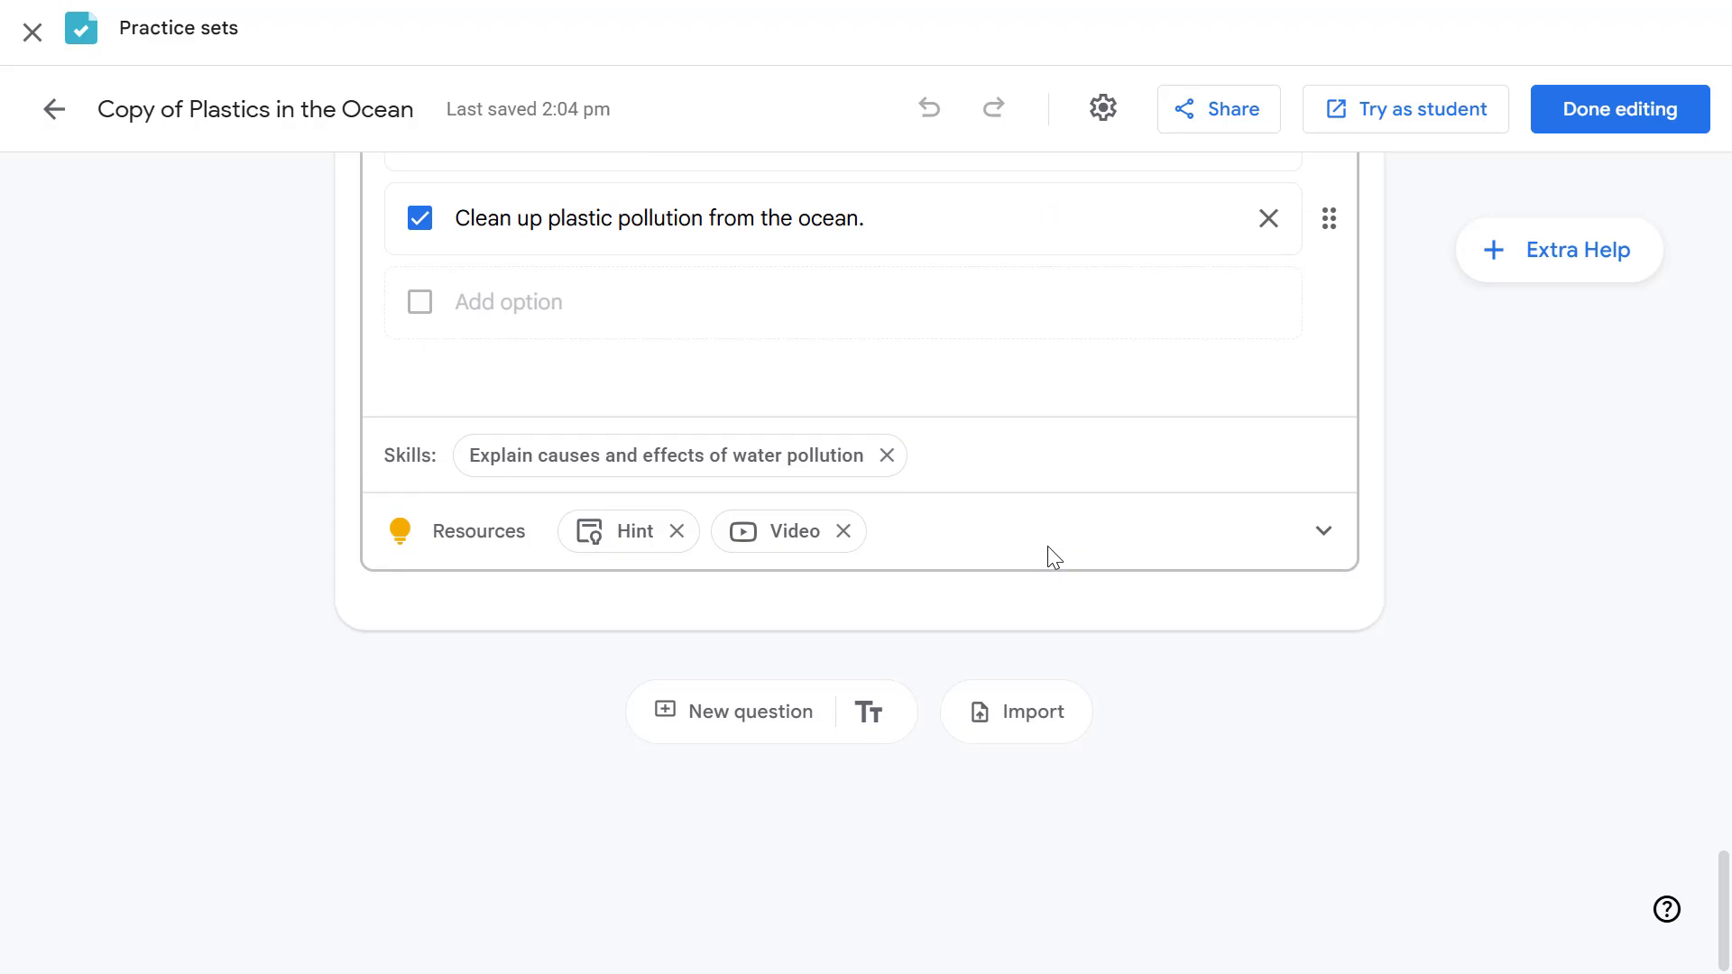
pyautogui.scroll(15, 1049, 550)
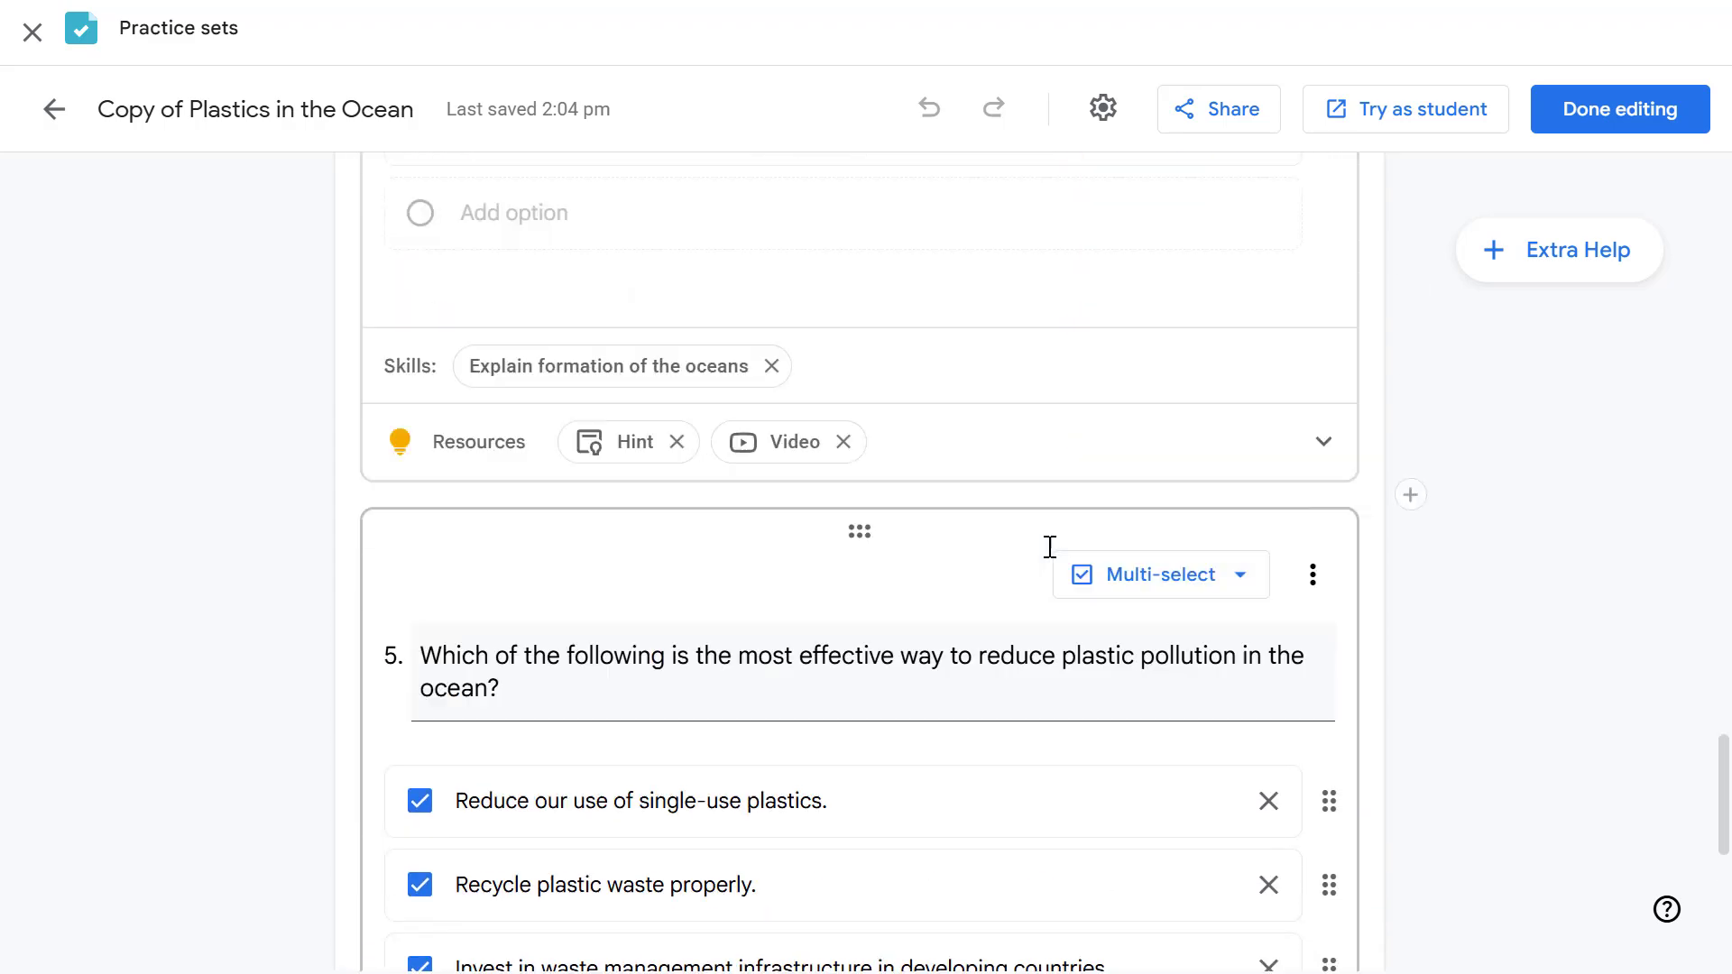
pyautogui.scroll(15, 1049, 553)
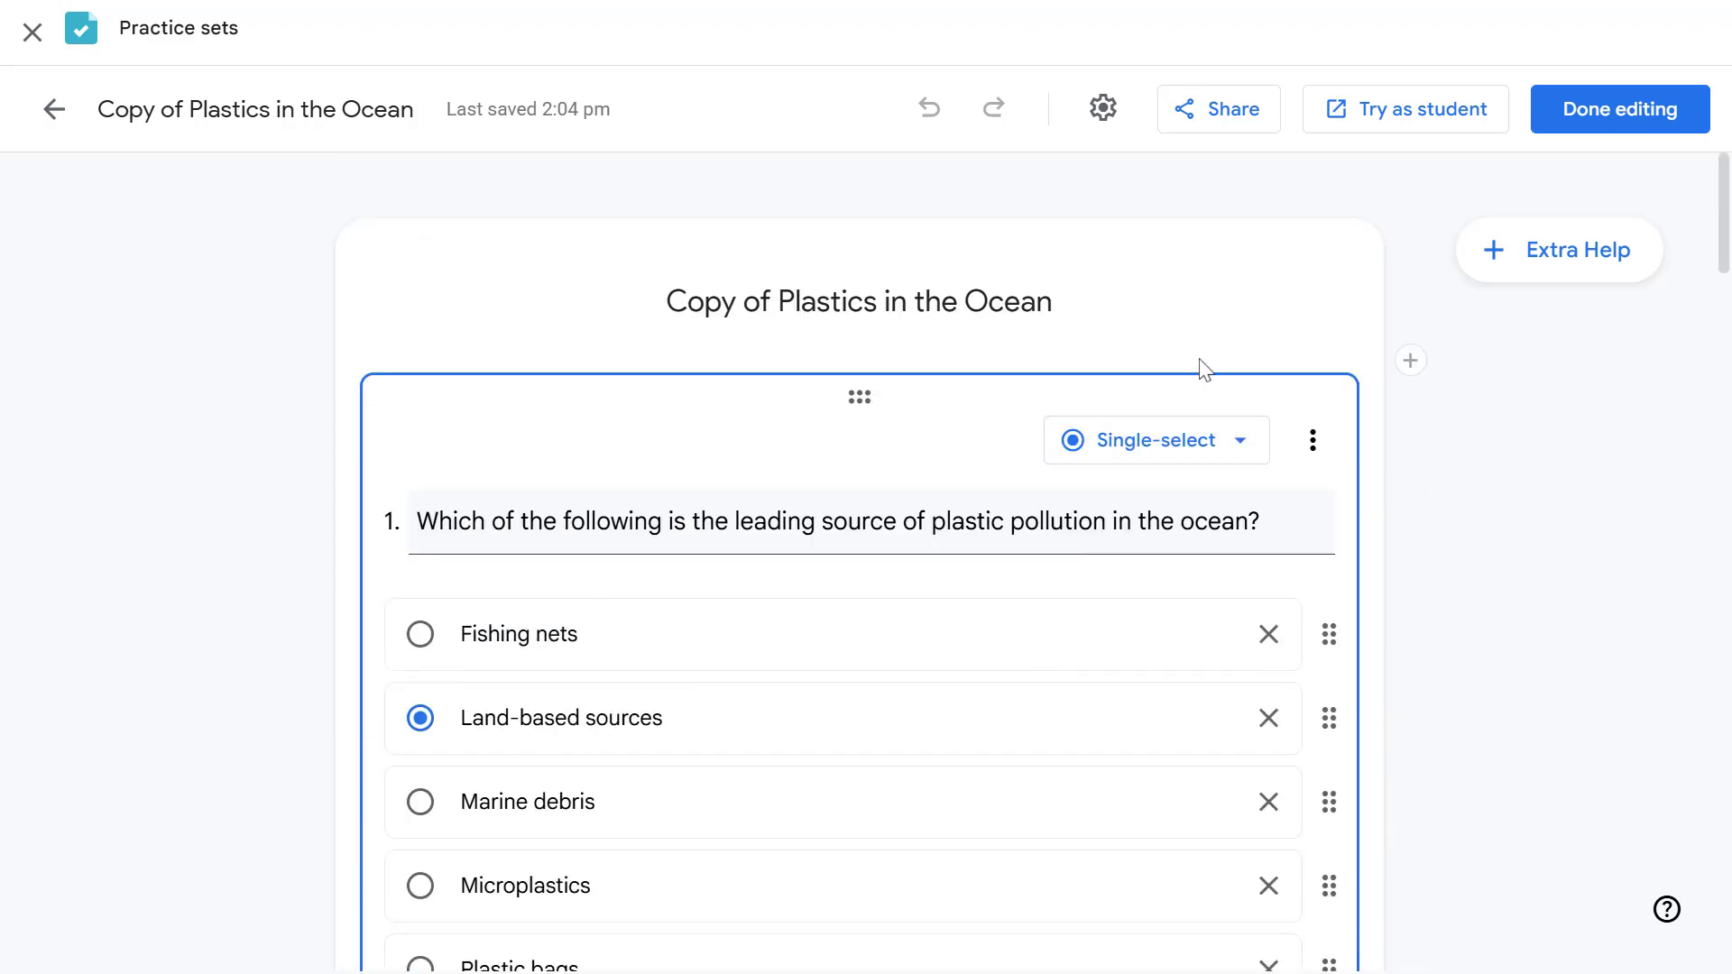
pyautogui.click(1397, 127)
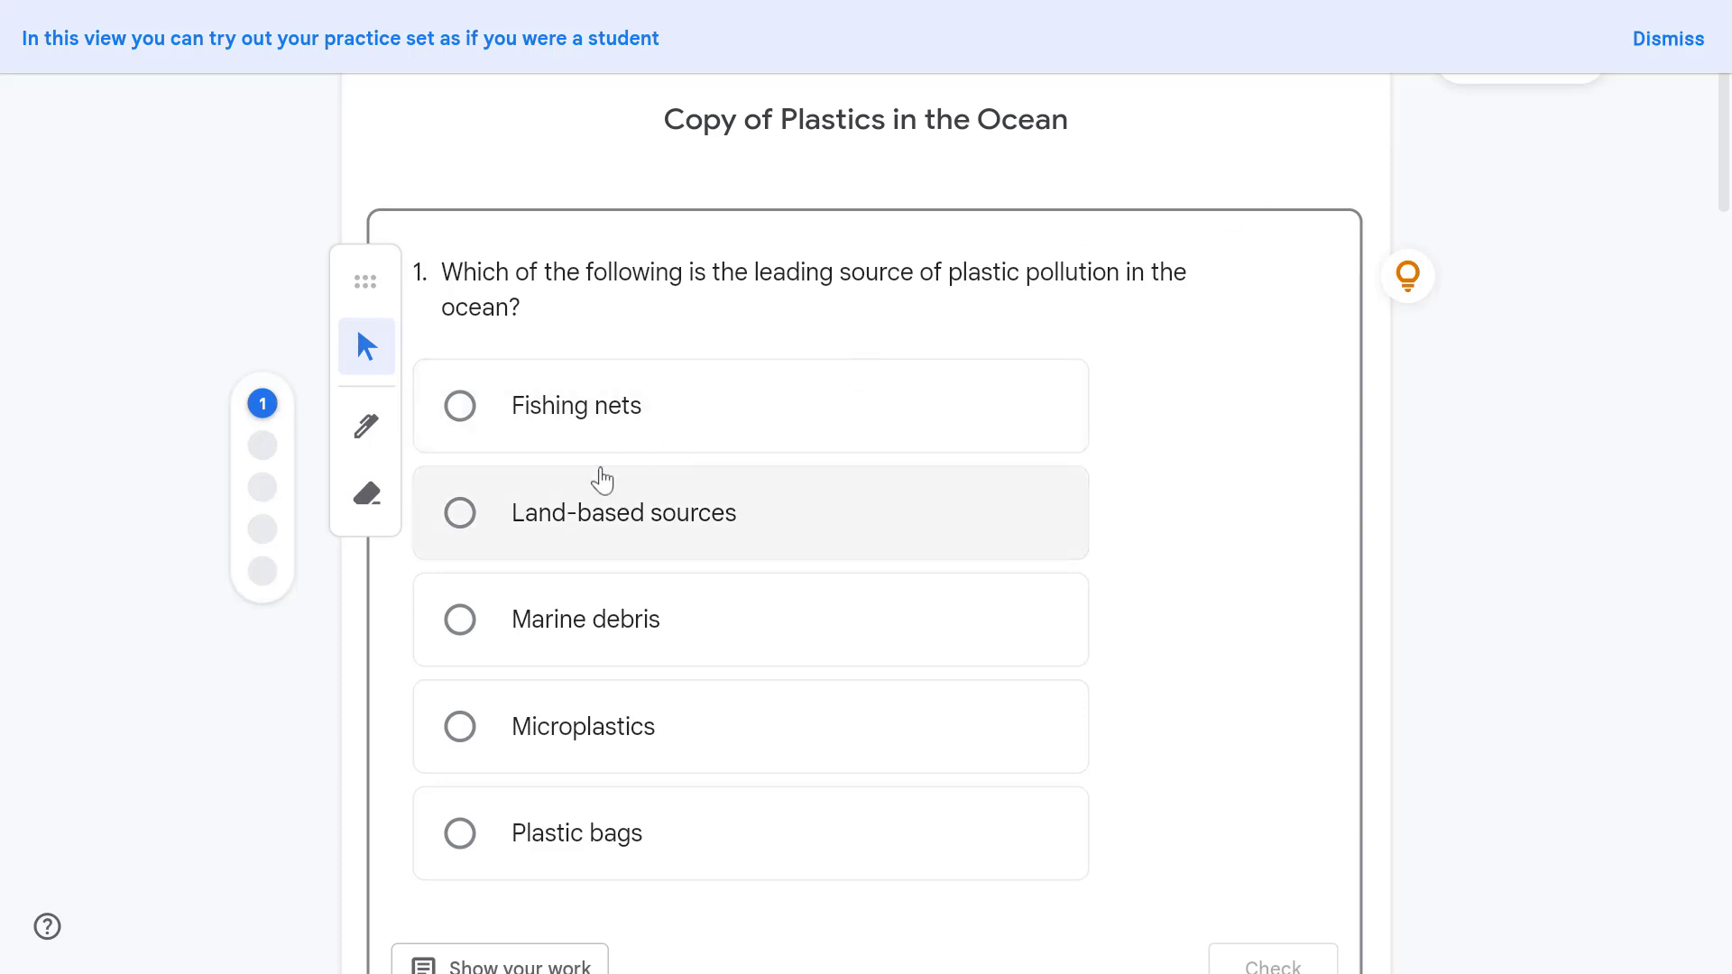
# Answer question 1 with Land-based sources and question 2 with 2 million tons, checking each.
pyautogui.click(495, 520)
pyautogui.scroll(-2, 1189, 510)
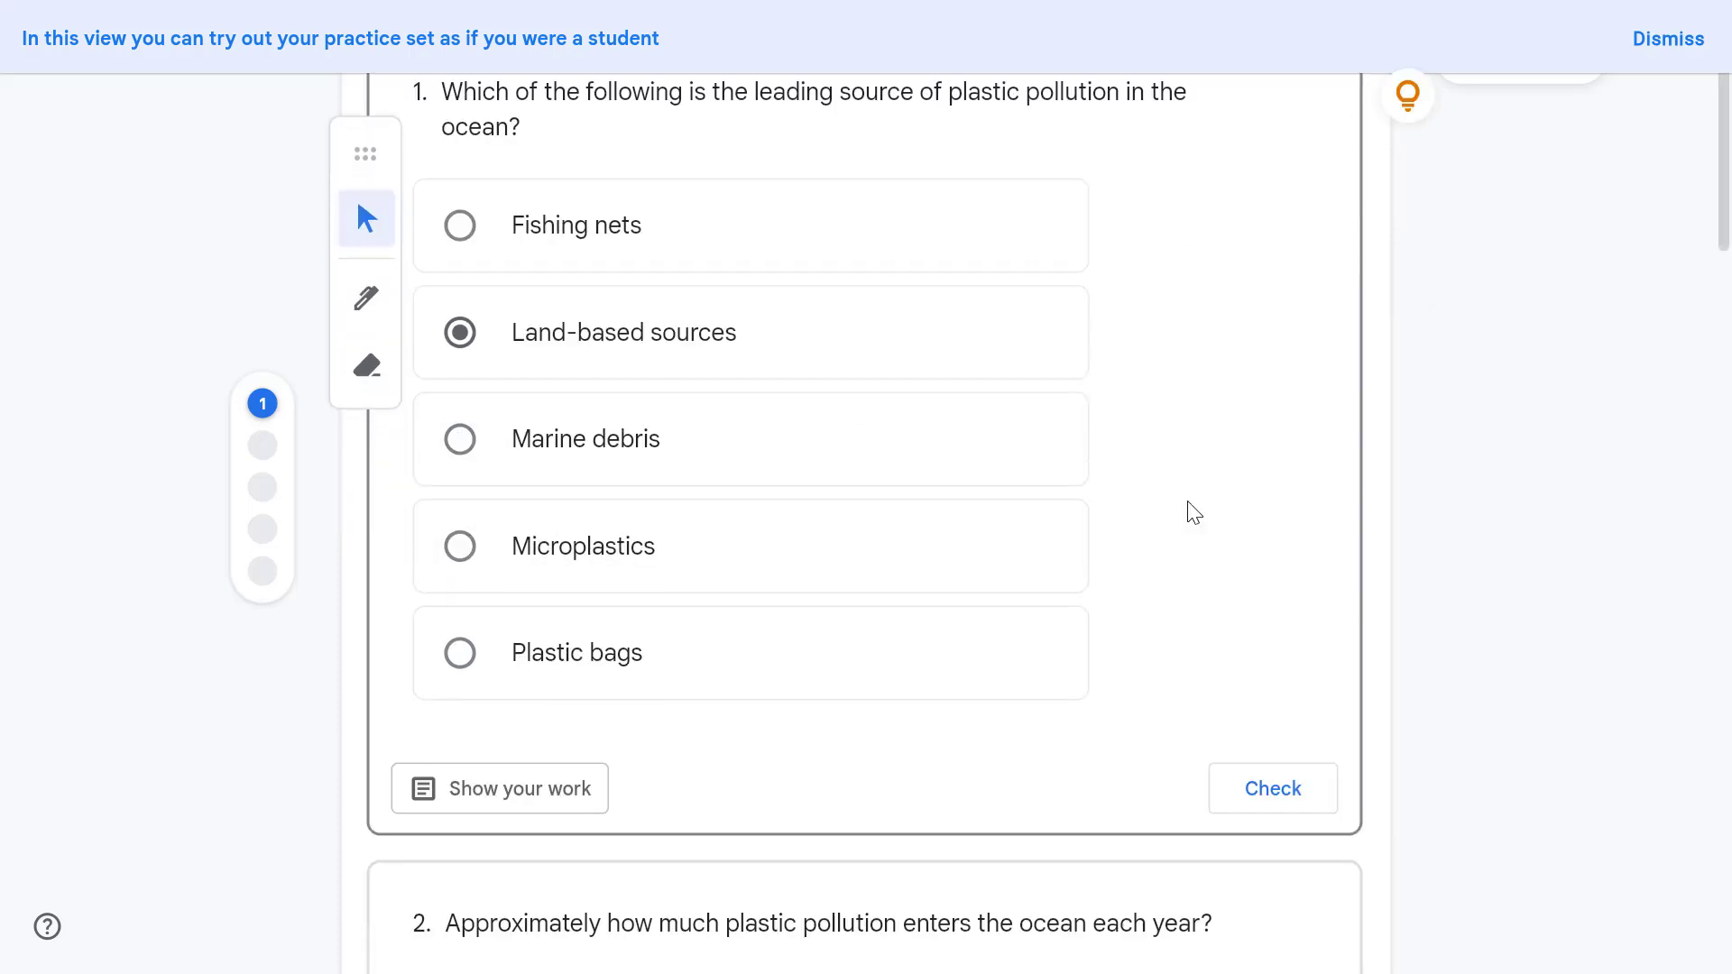
pyautogui.click(1272, 790)
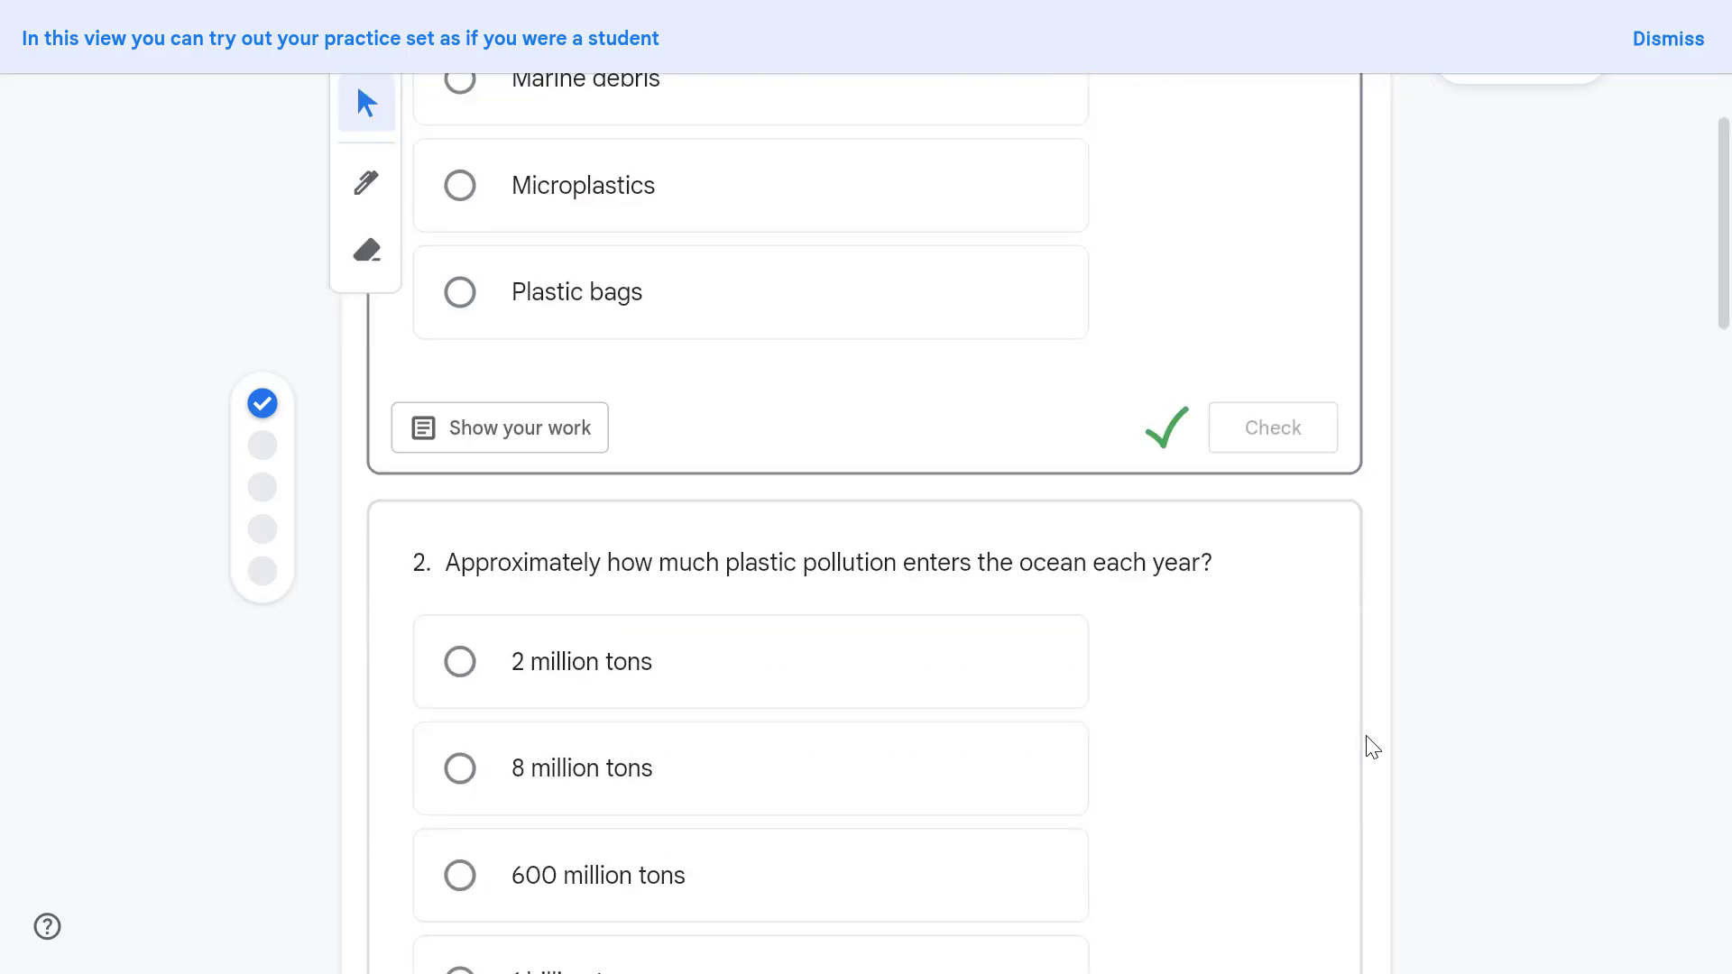
pyautogui.click(823, 414)
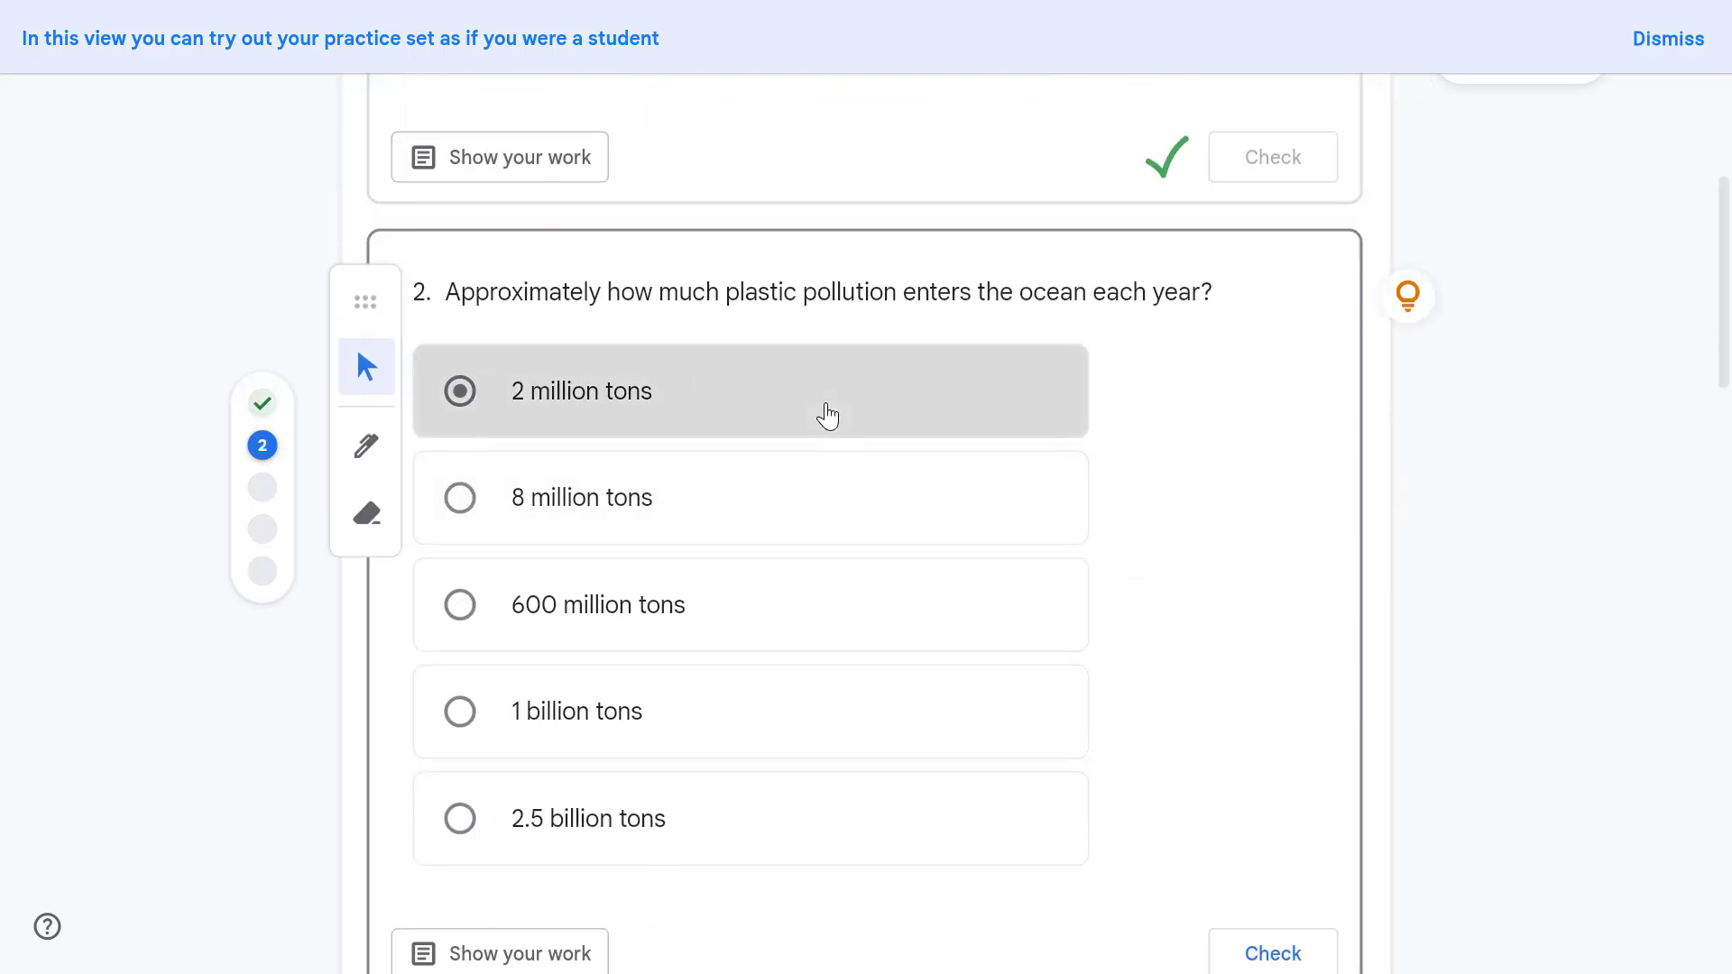
pyautogui.scroll(-1, 848, 430)
pyautogui.click(1275, 866)
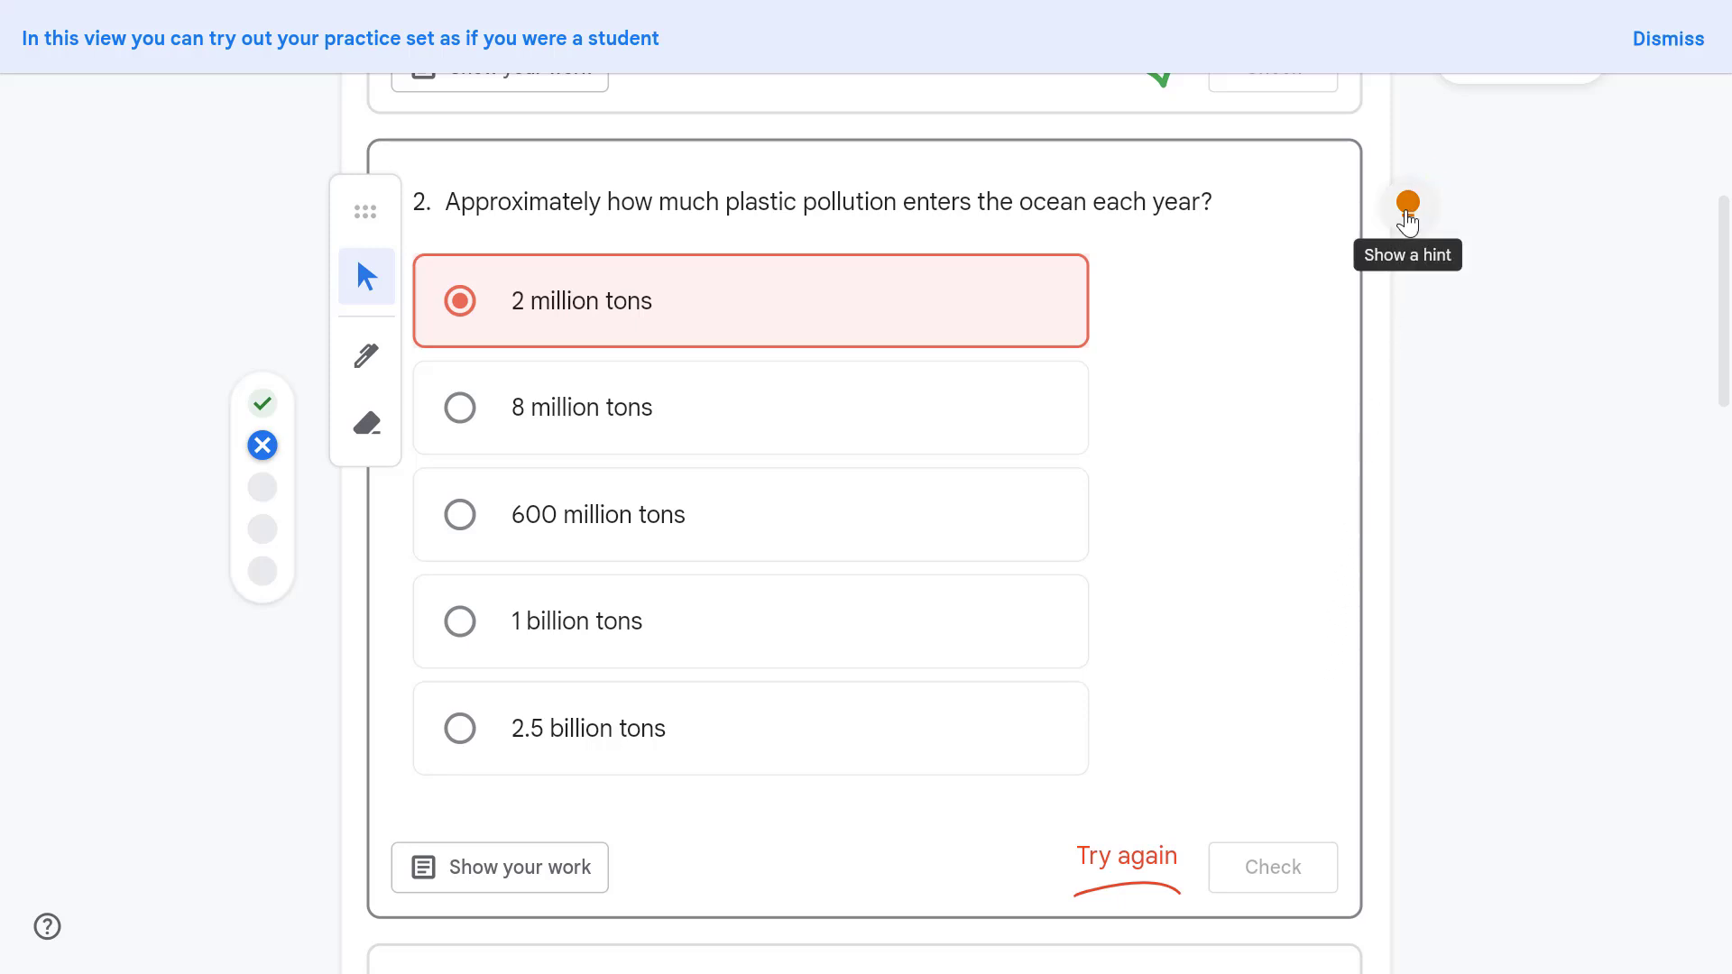
# View question 2's hint video, pause it, and close the hint panel.
pyautogui.click(1407, 204)
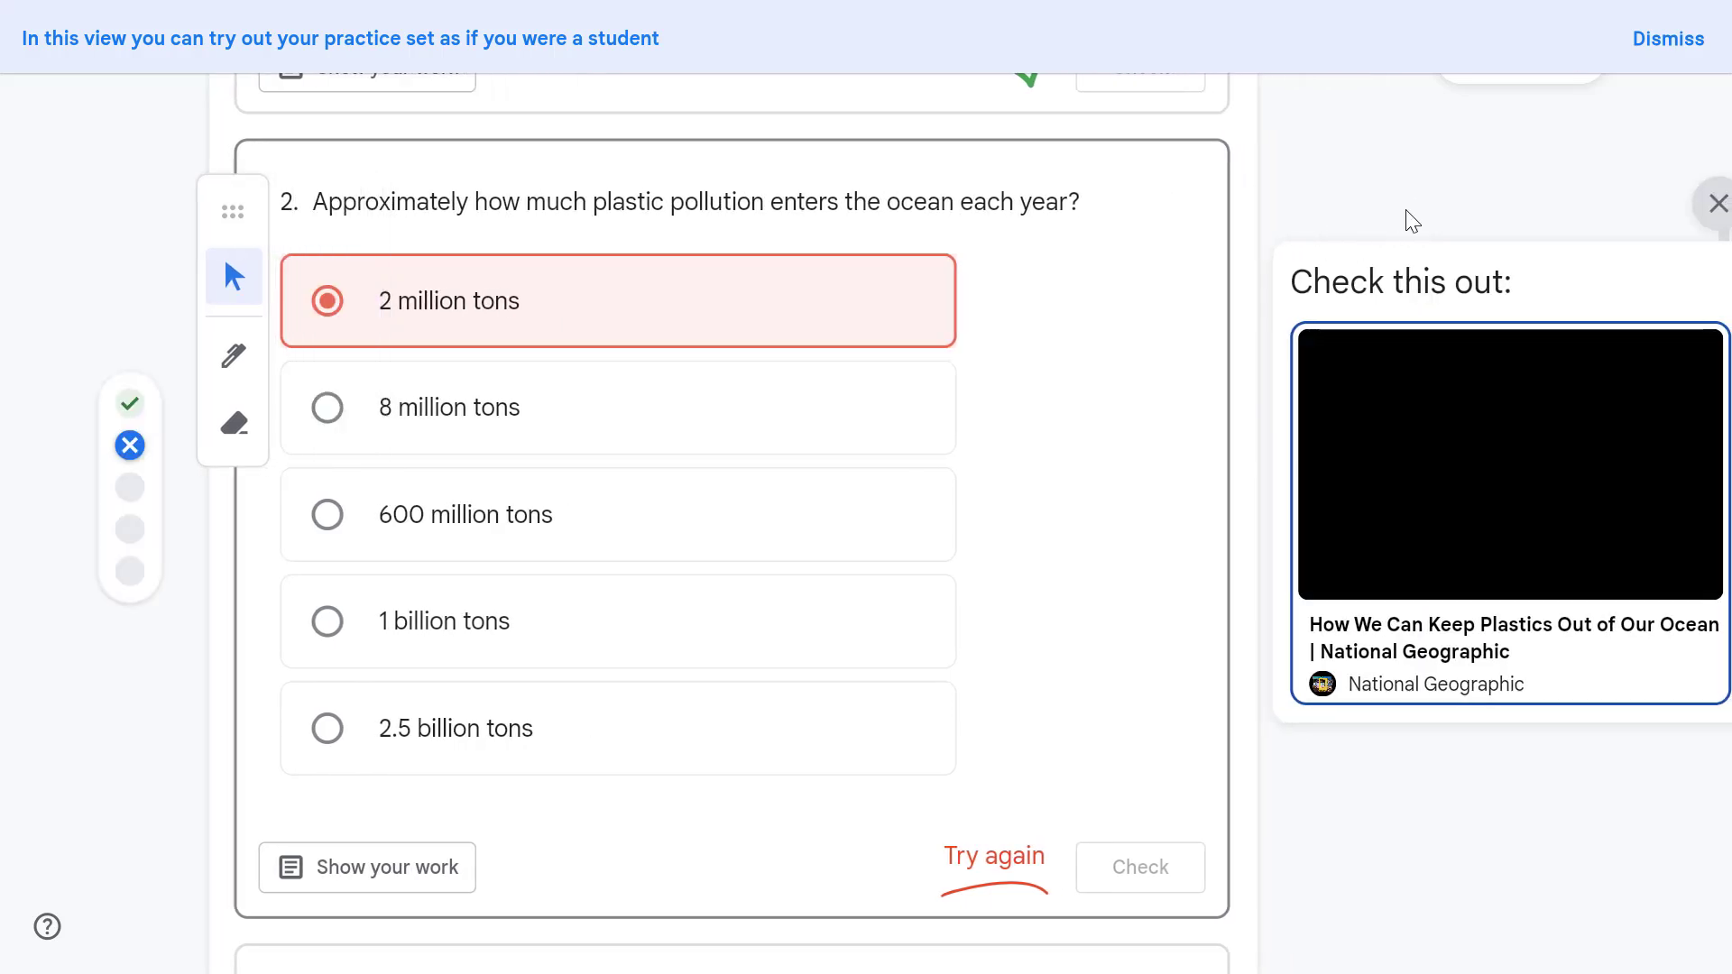
pyautogui.click(1346, 574)
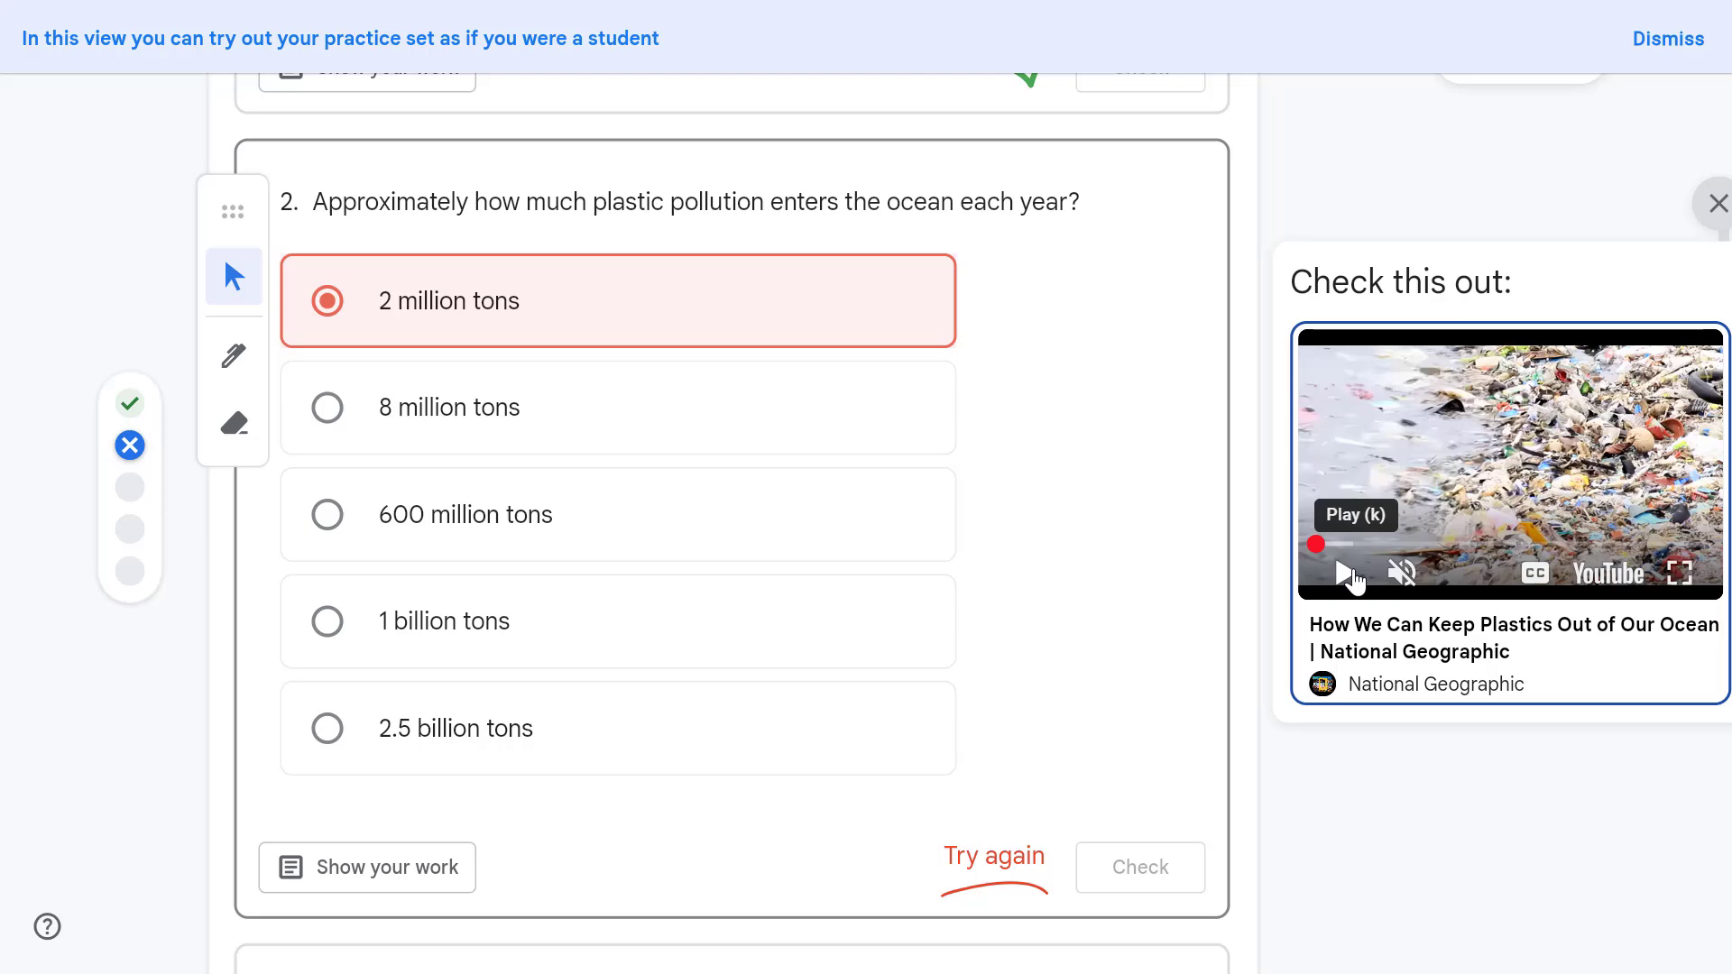
pyautogui.click(1715, 205)
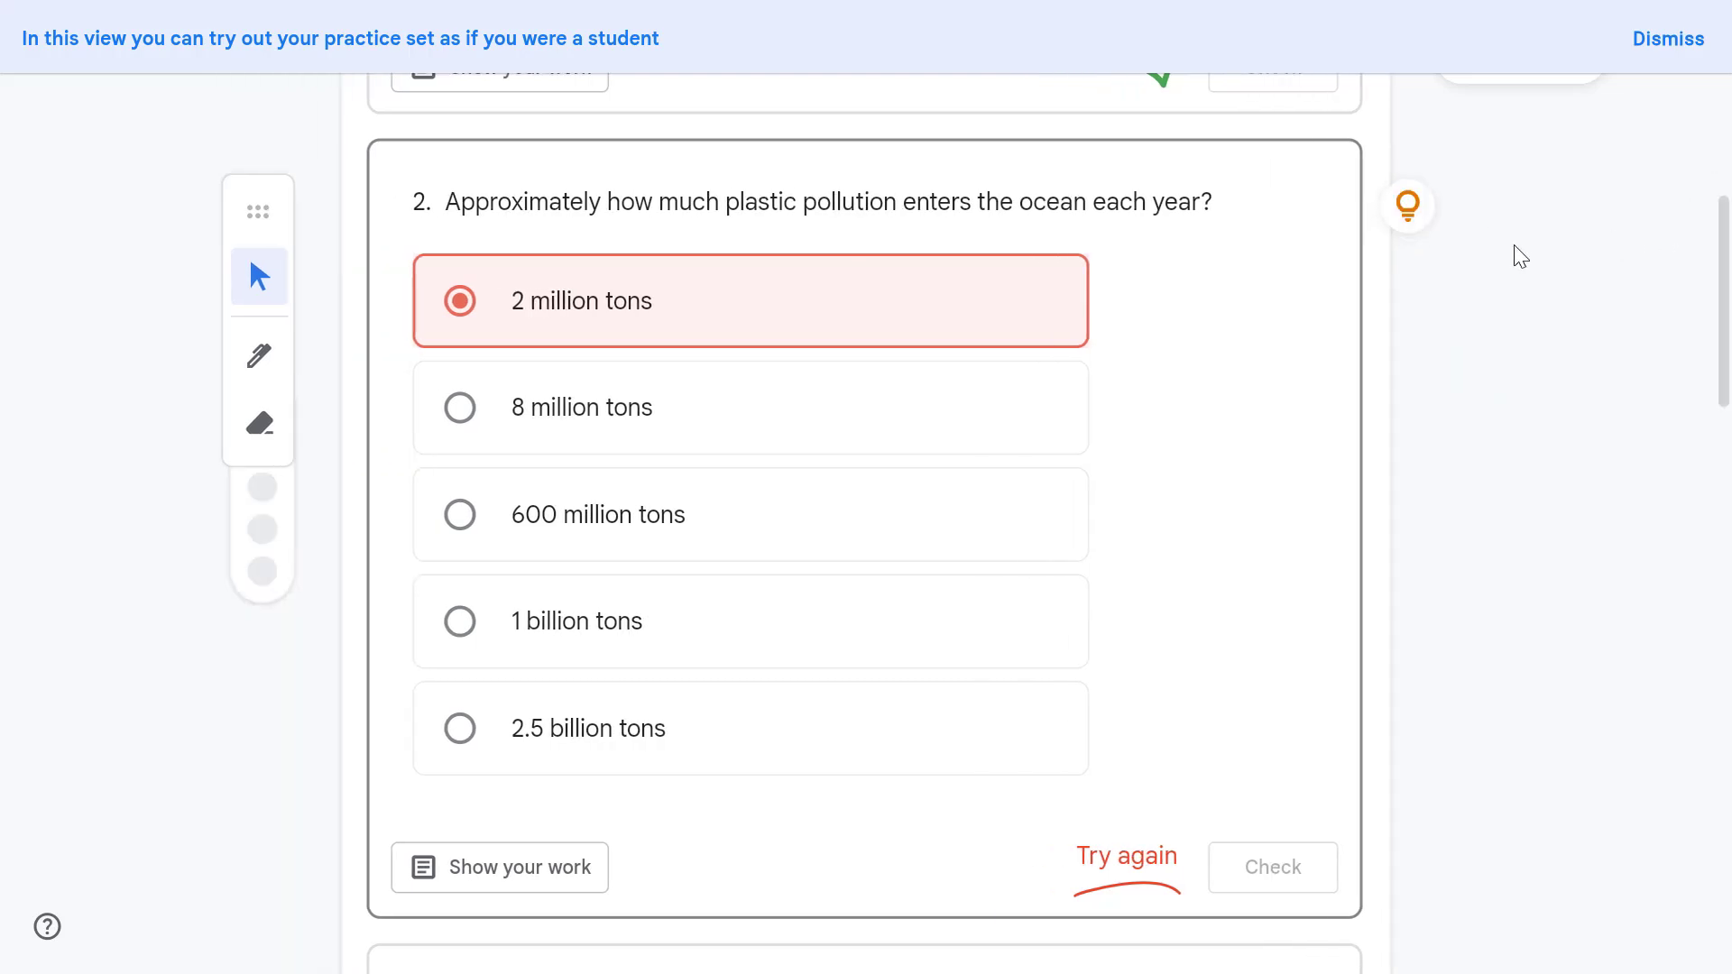
# Exit the student preview, finish editing, and attach the practice set to the assignment.
pyautogui.scroll(10, 1521, 257)
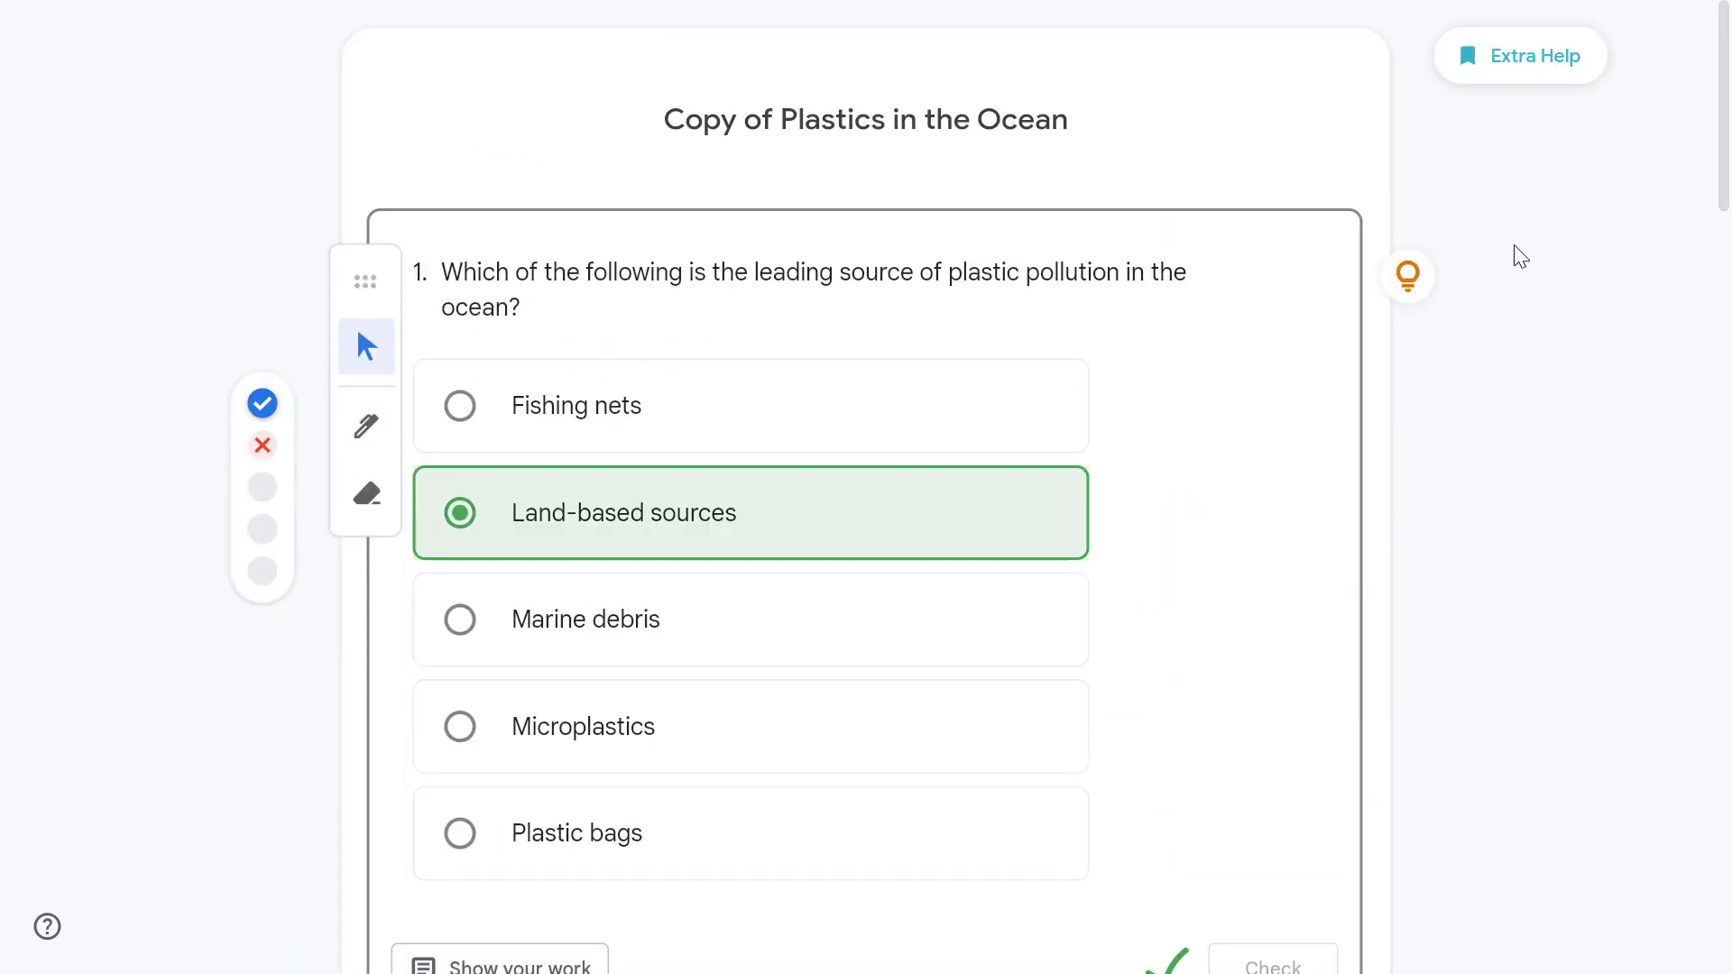
pyautogui.press('Escape')
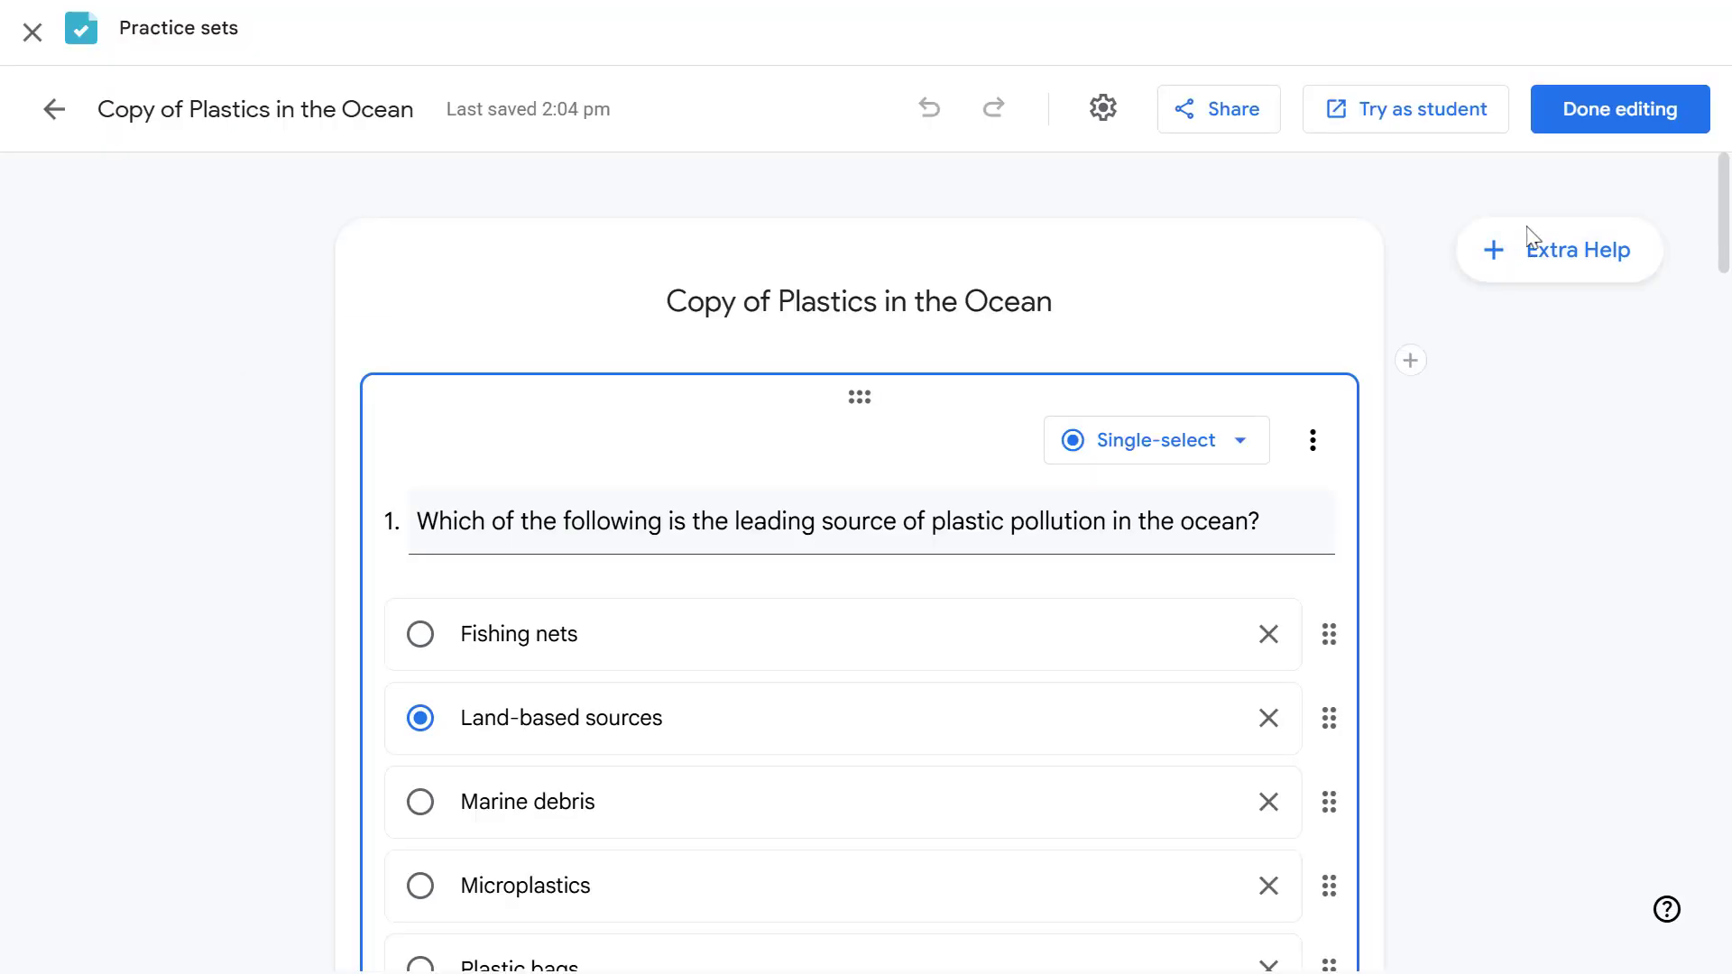
pyautogui.click(1536, 118)
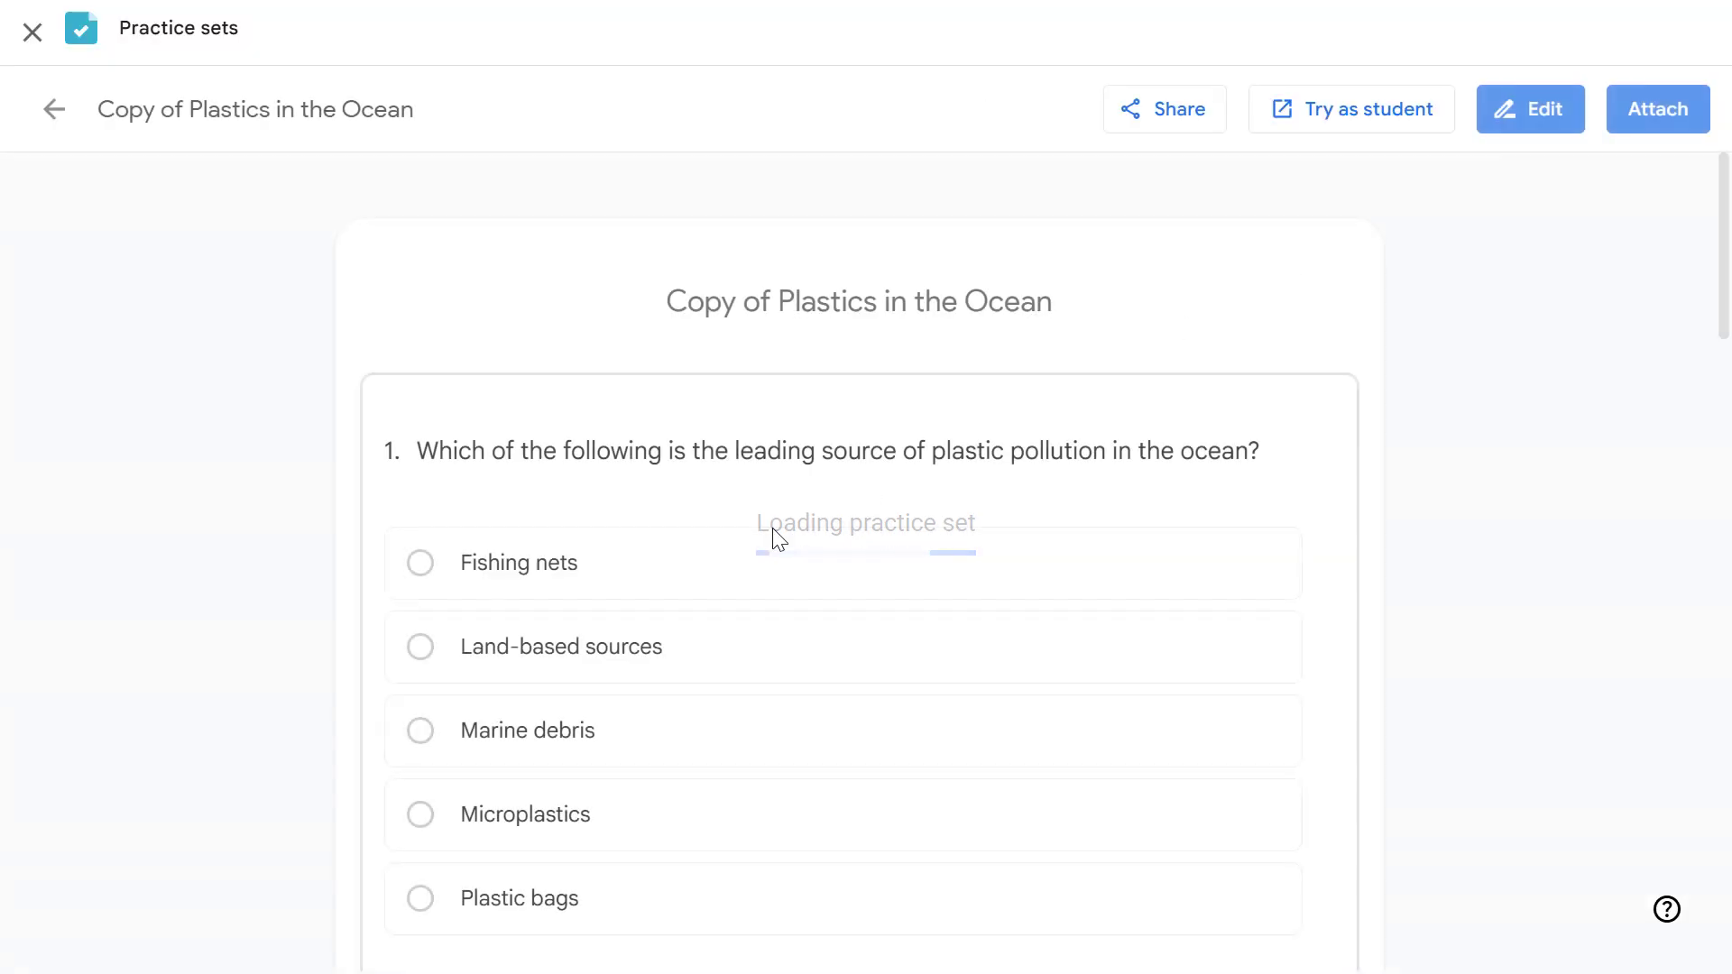
pyautogui.click(1637, 129)
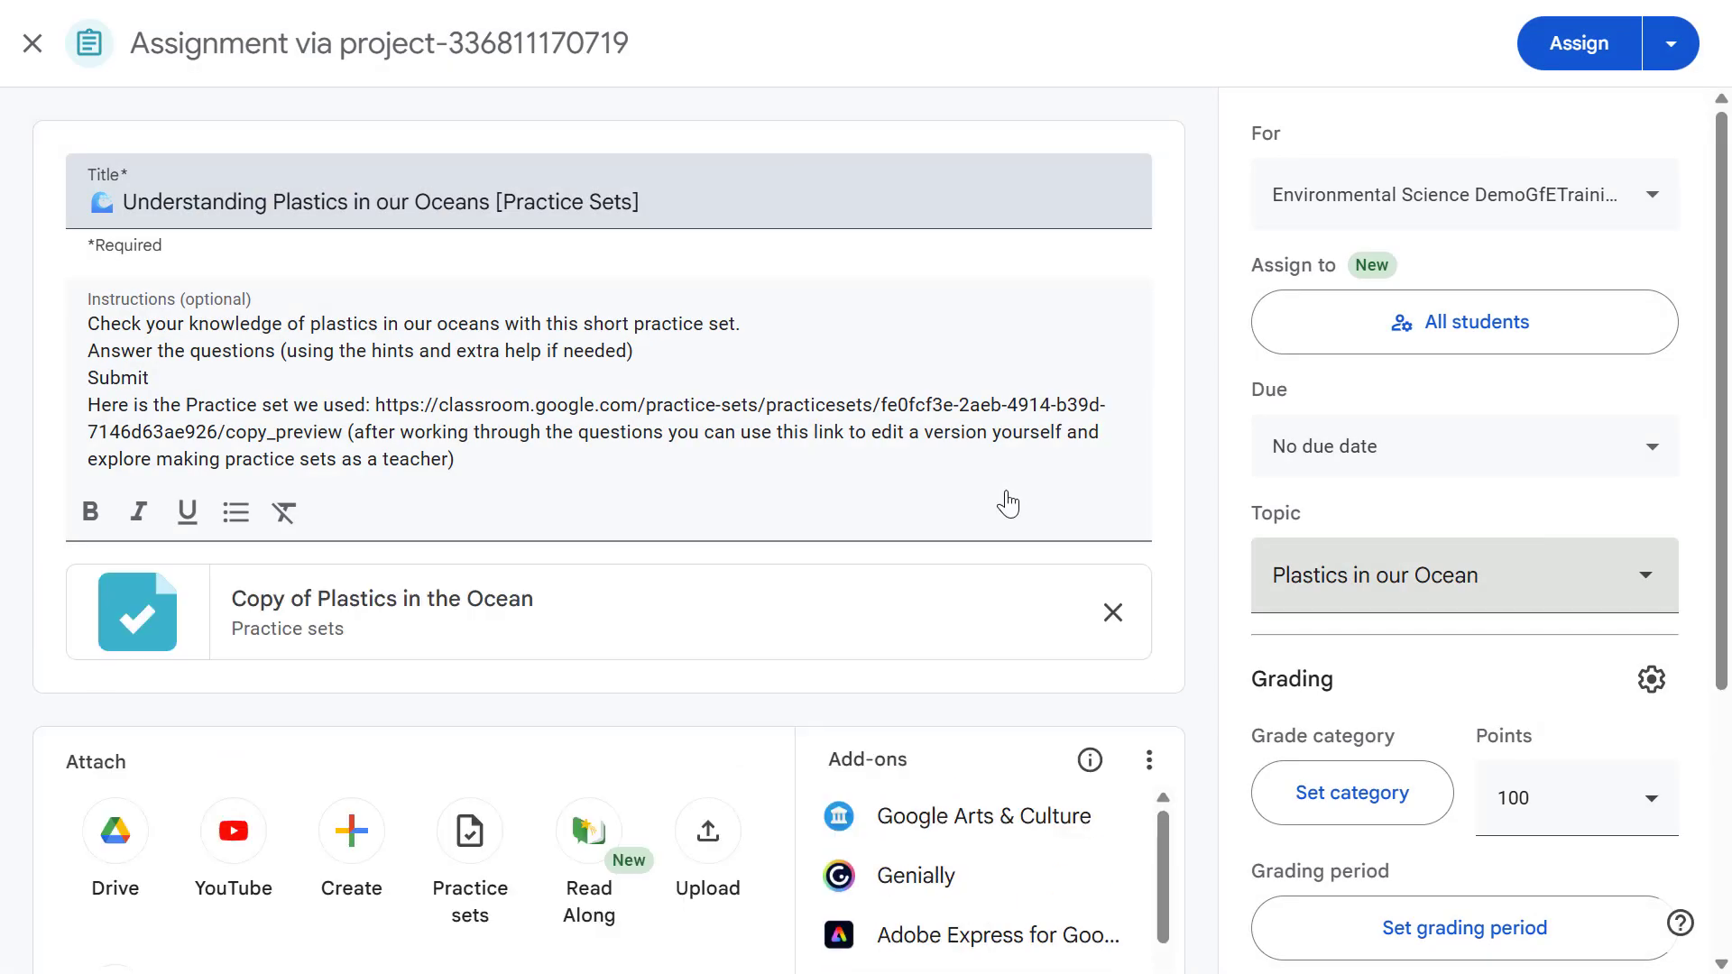
# Assign Understanding Plastics in our Oceans immediately, then view the Environmental Science class analytics.
pyautogui.click(1579, 45)
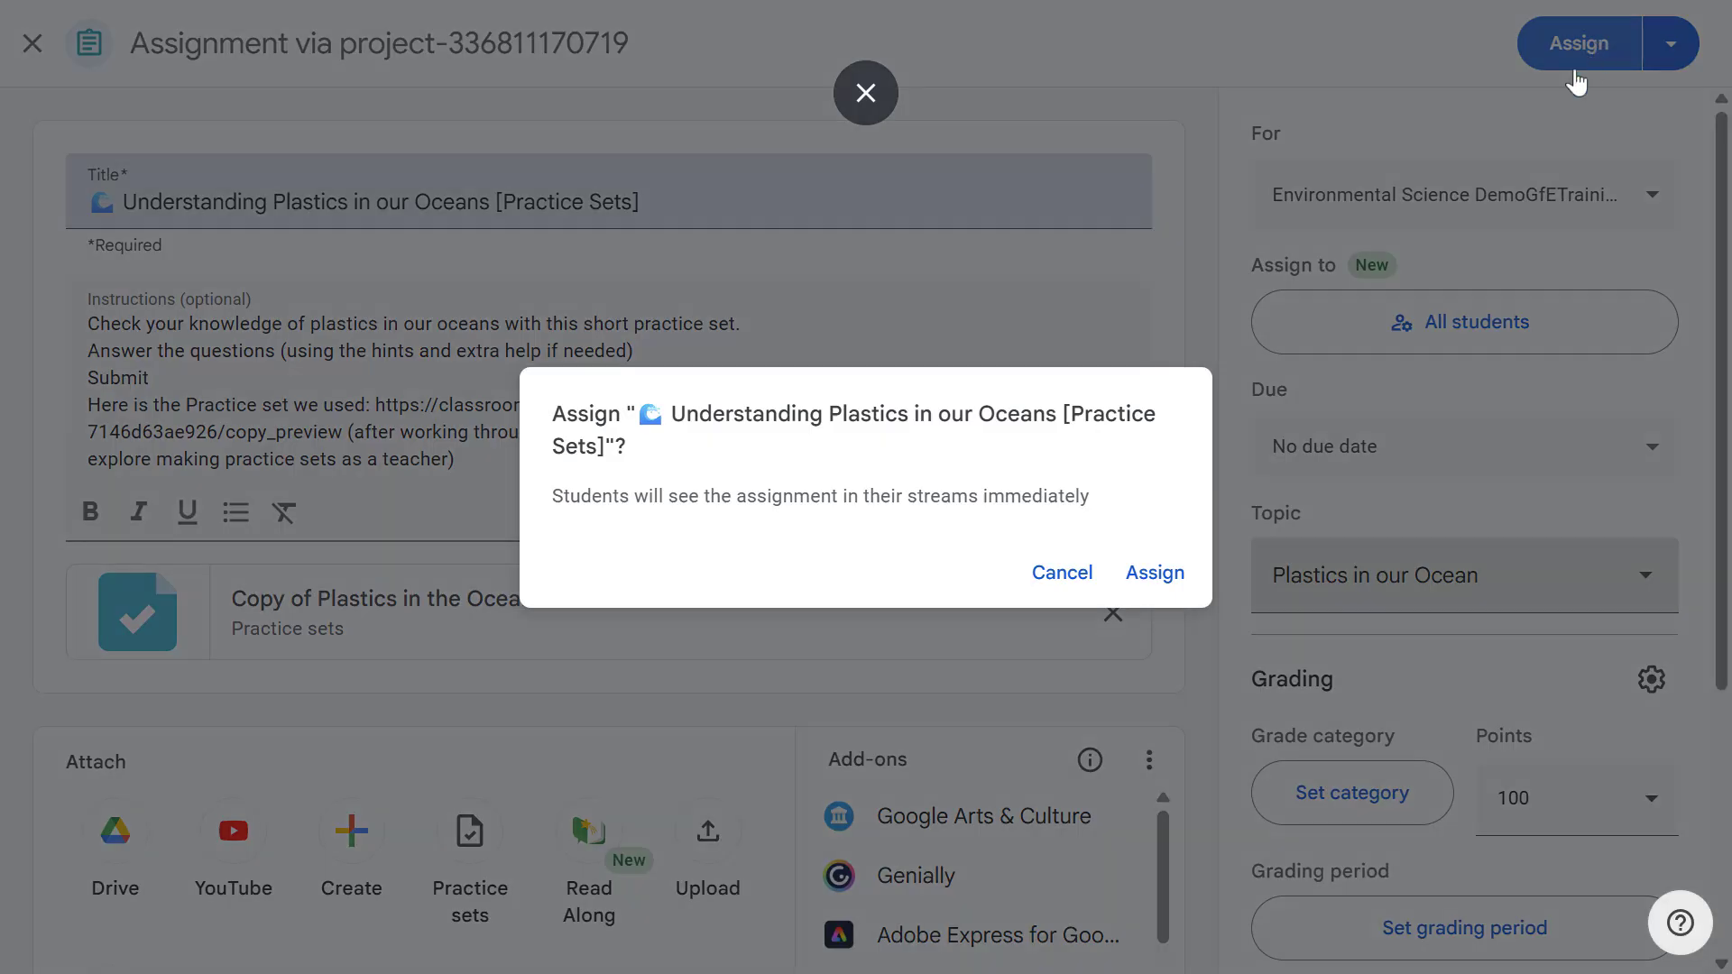
pyautogui.click(1153, 573)
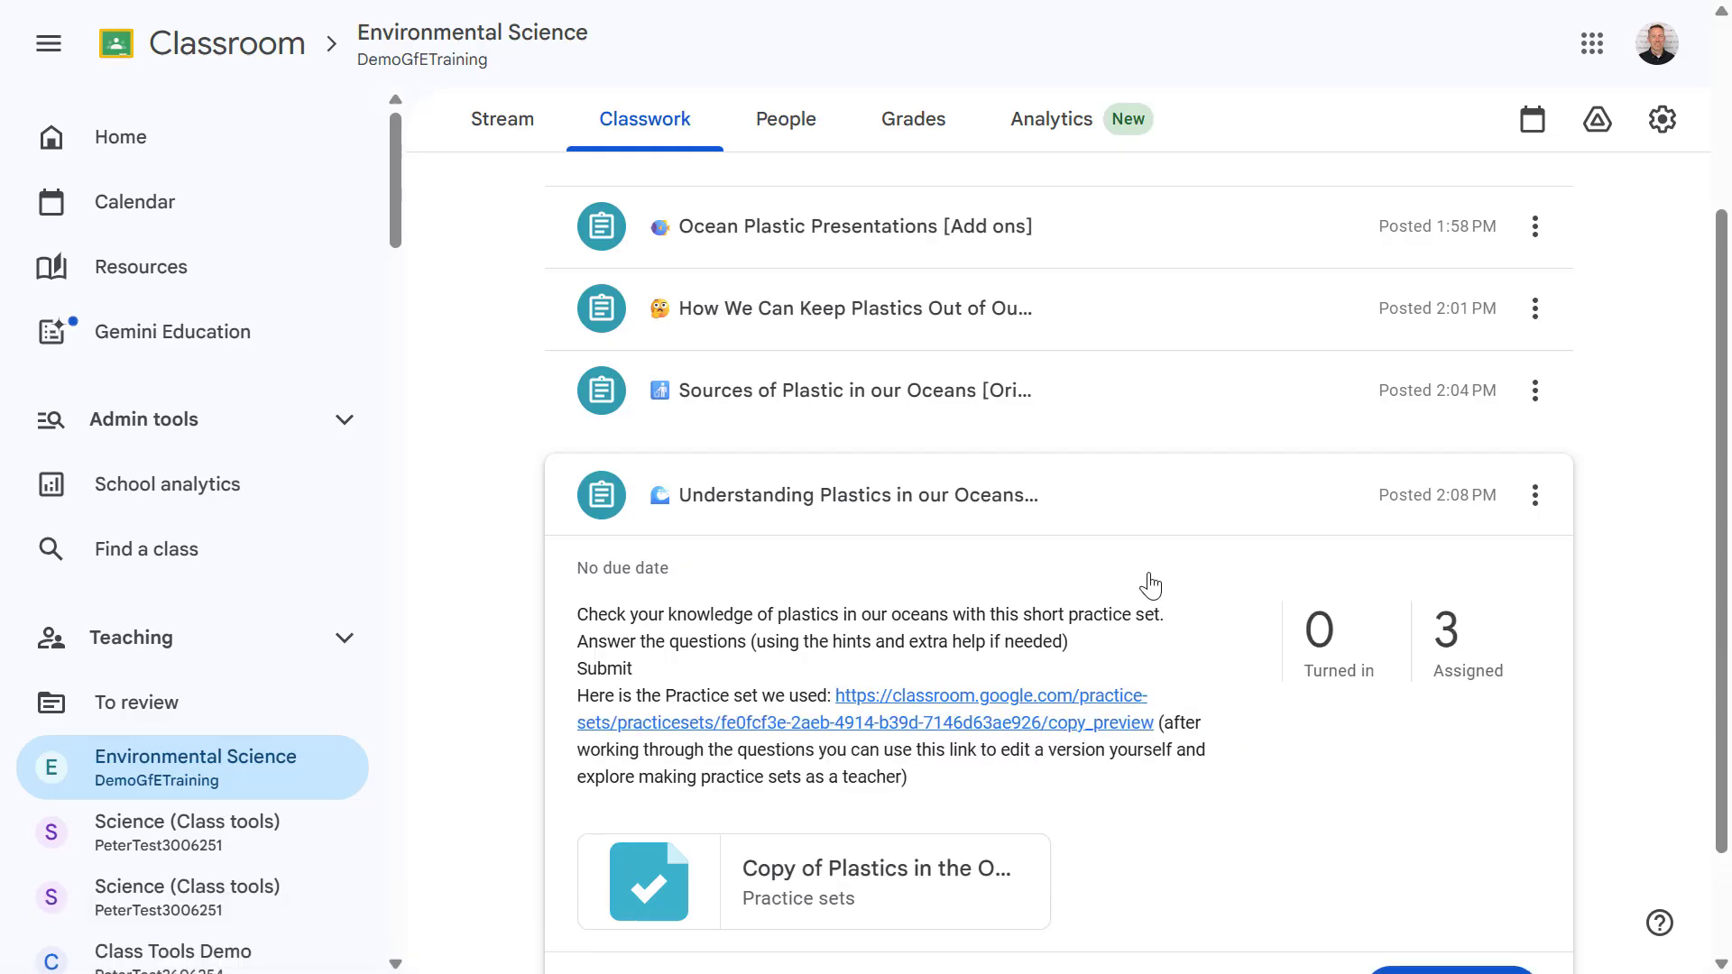
pyautogui.click(1087, 133)
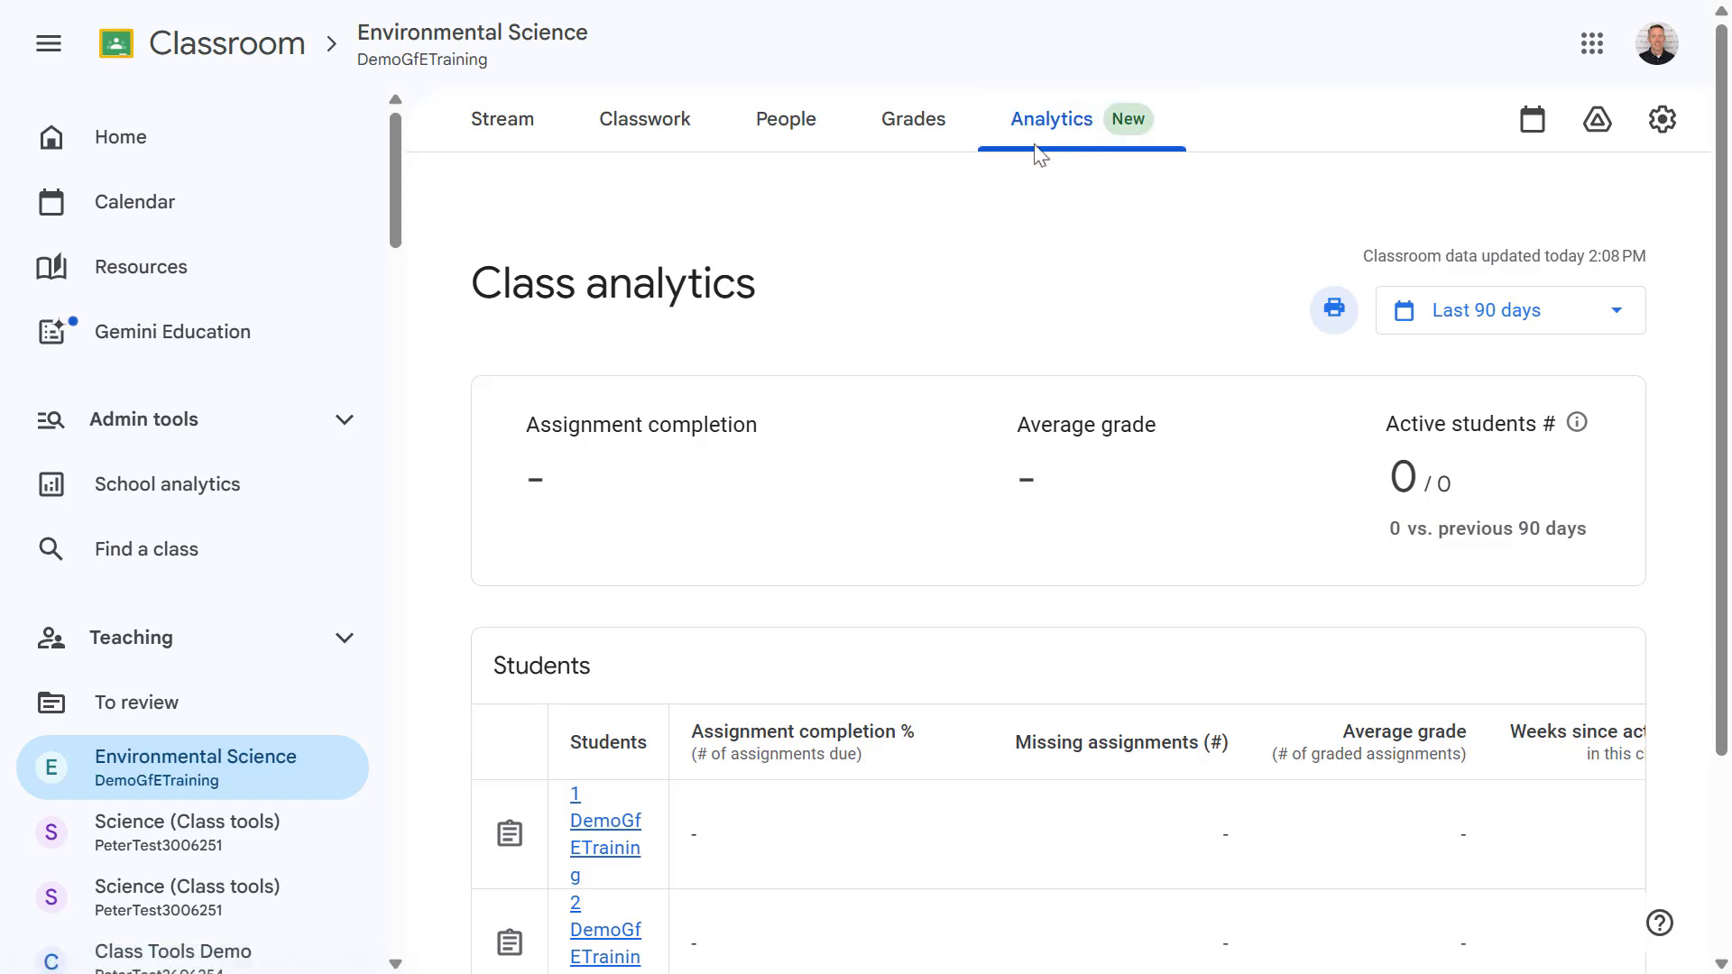
# Open School analytics from Admin tools in the sidebar.
pyautogui.click(143, 488)
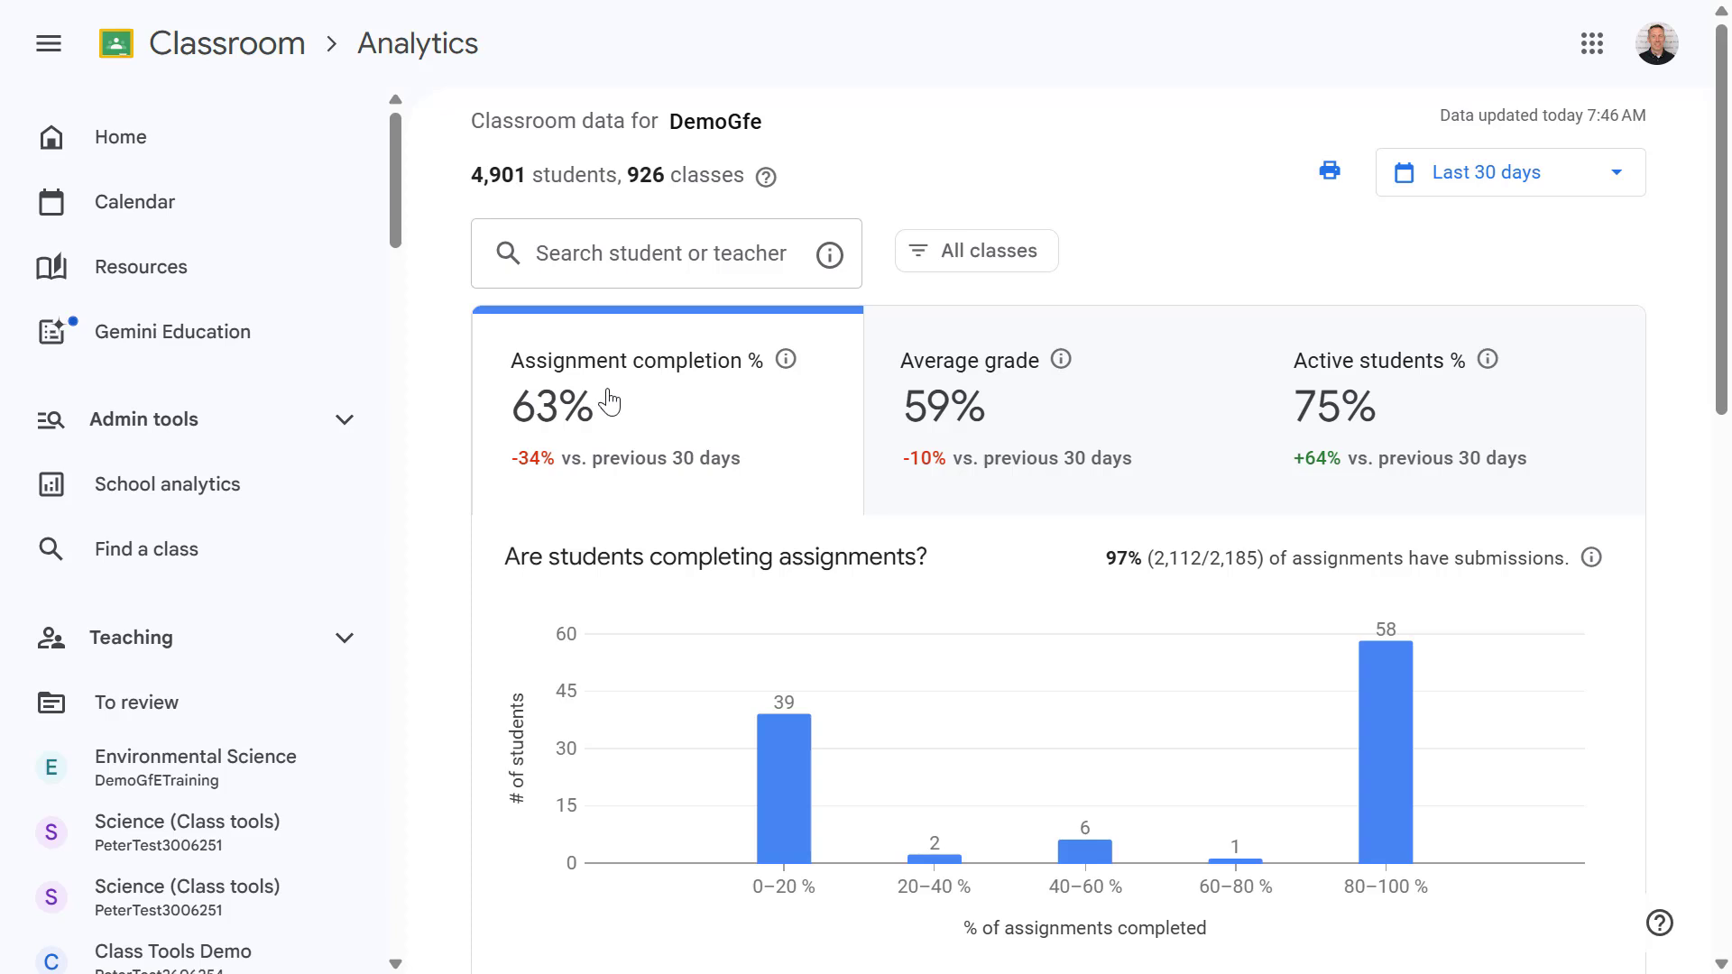
pyautogui.click(993, 393)
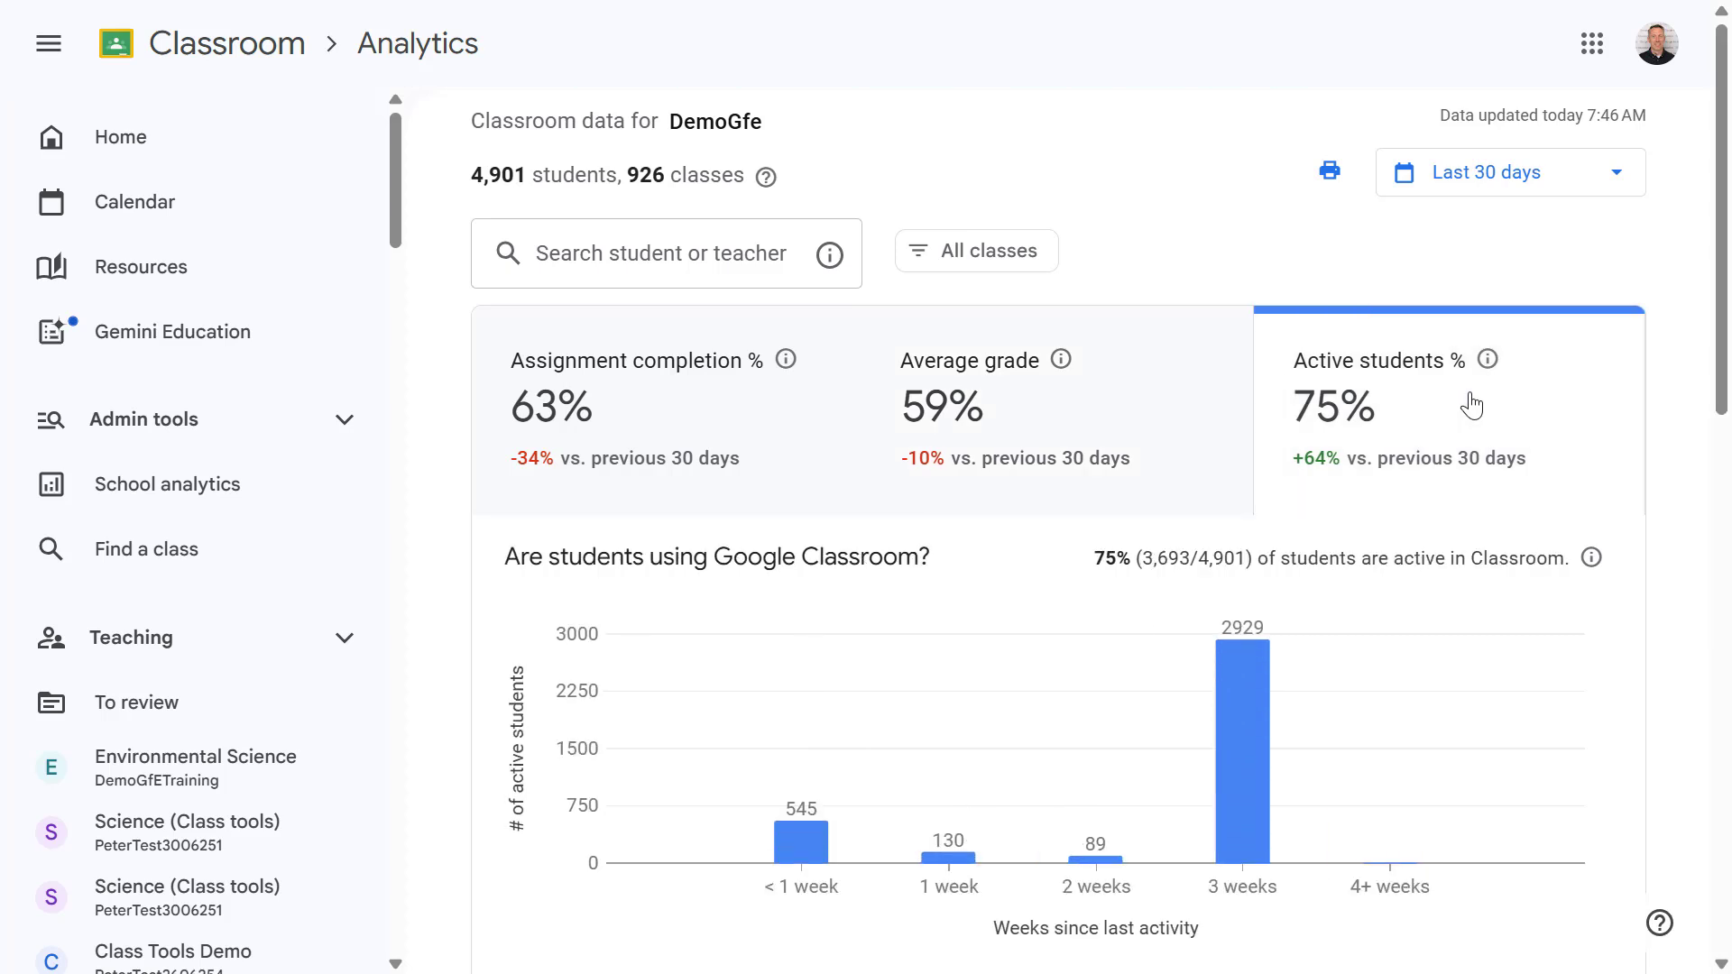
pyautogui.click(816, 433)
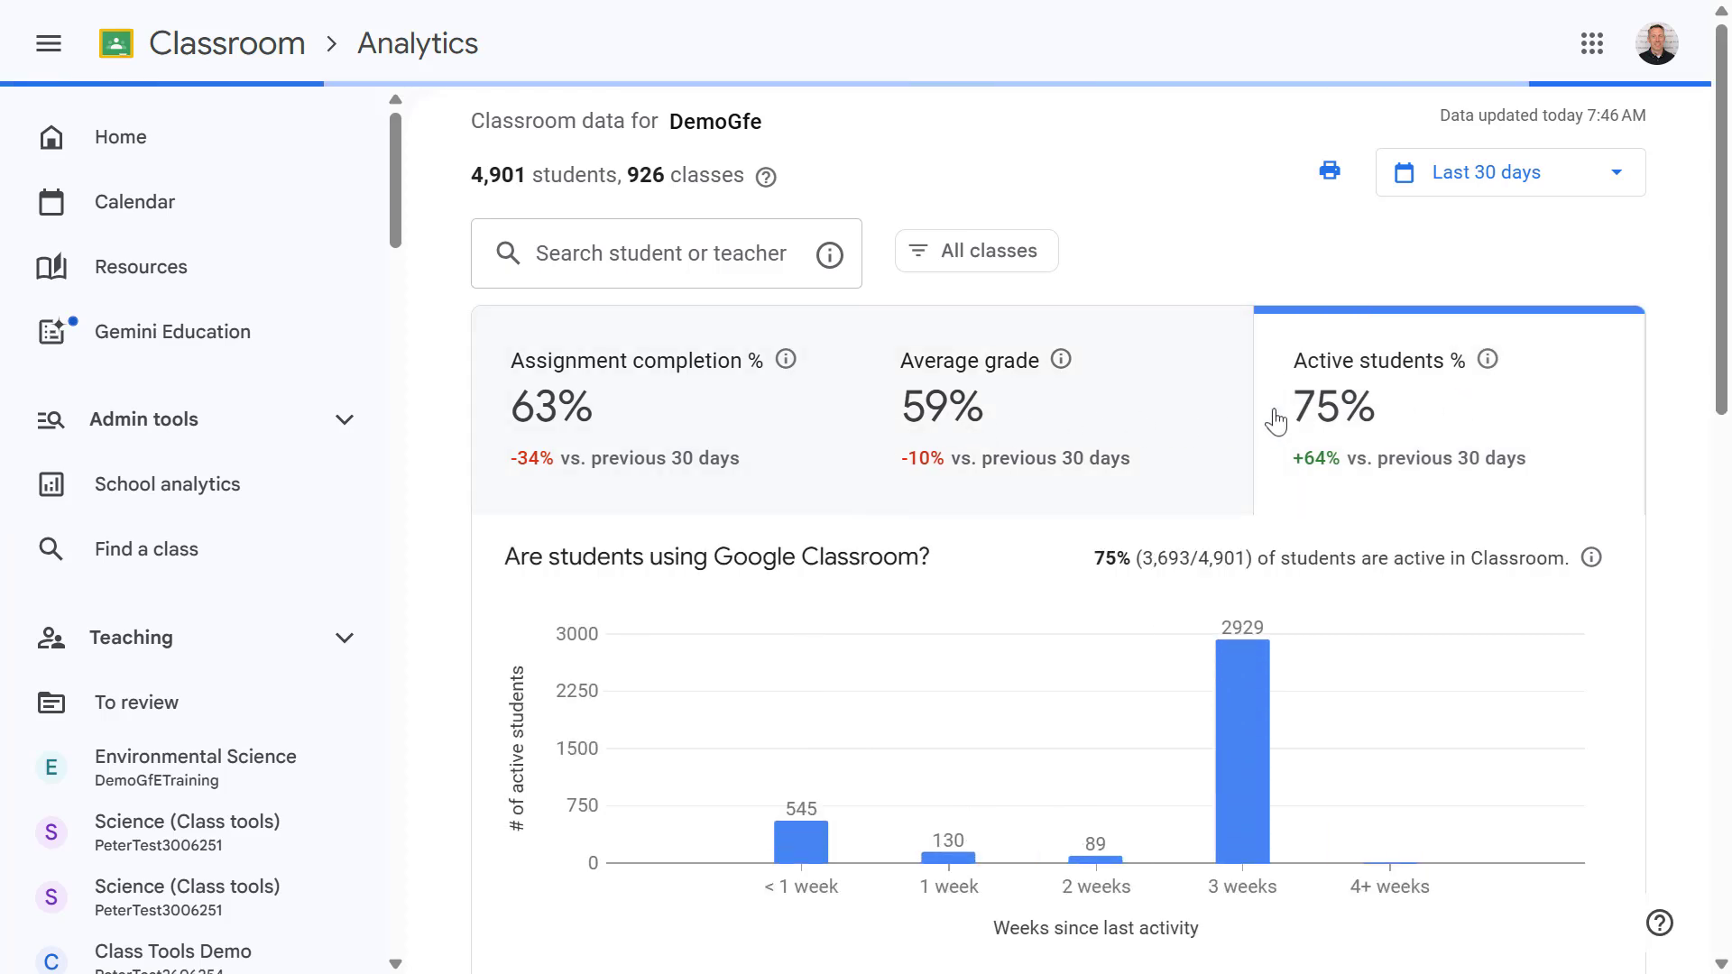
pyautogui.scroll(-7, 1546, 409)
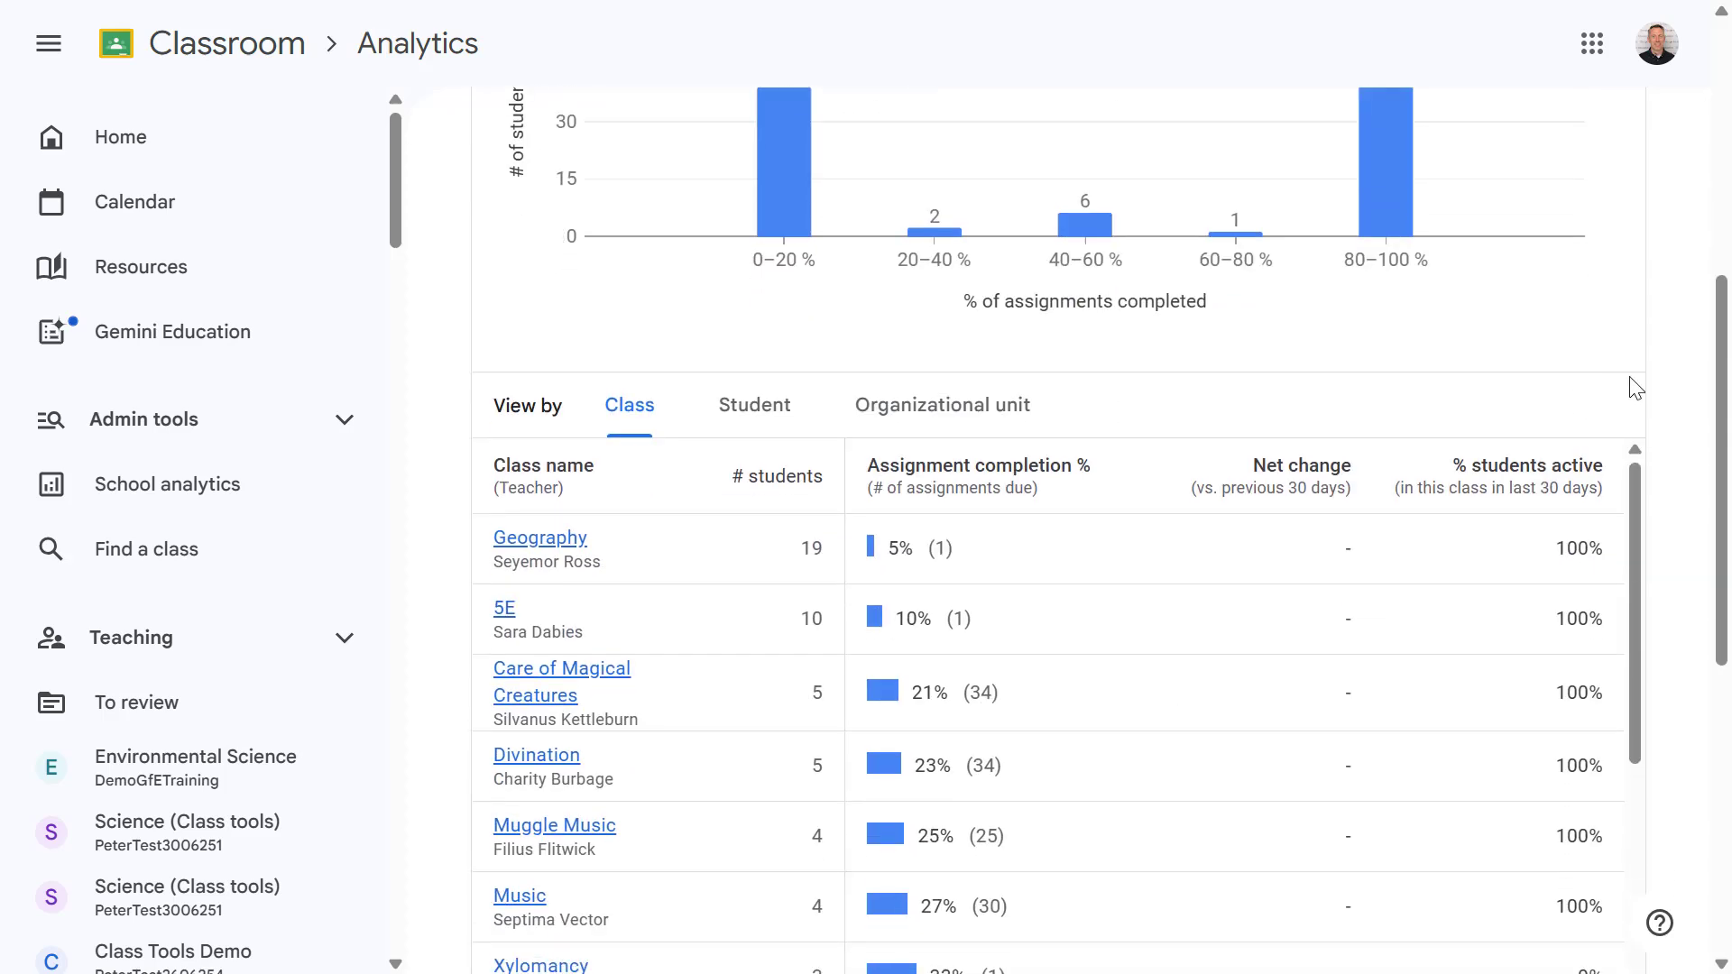
pyautogui.scroll(-3, 1635, 387)
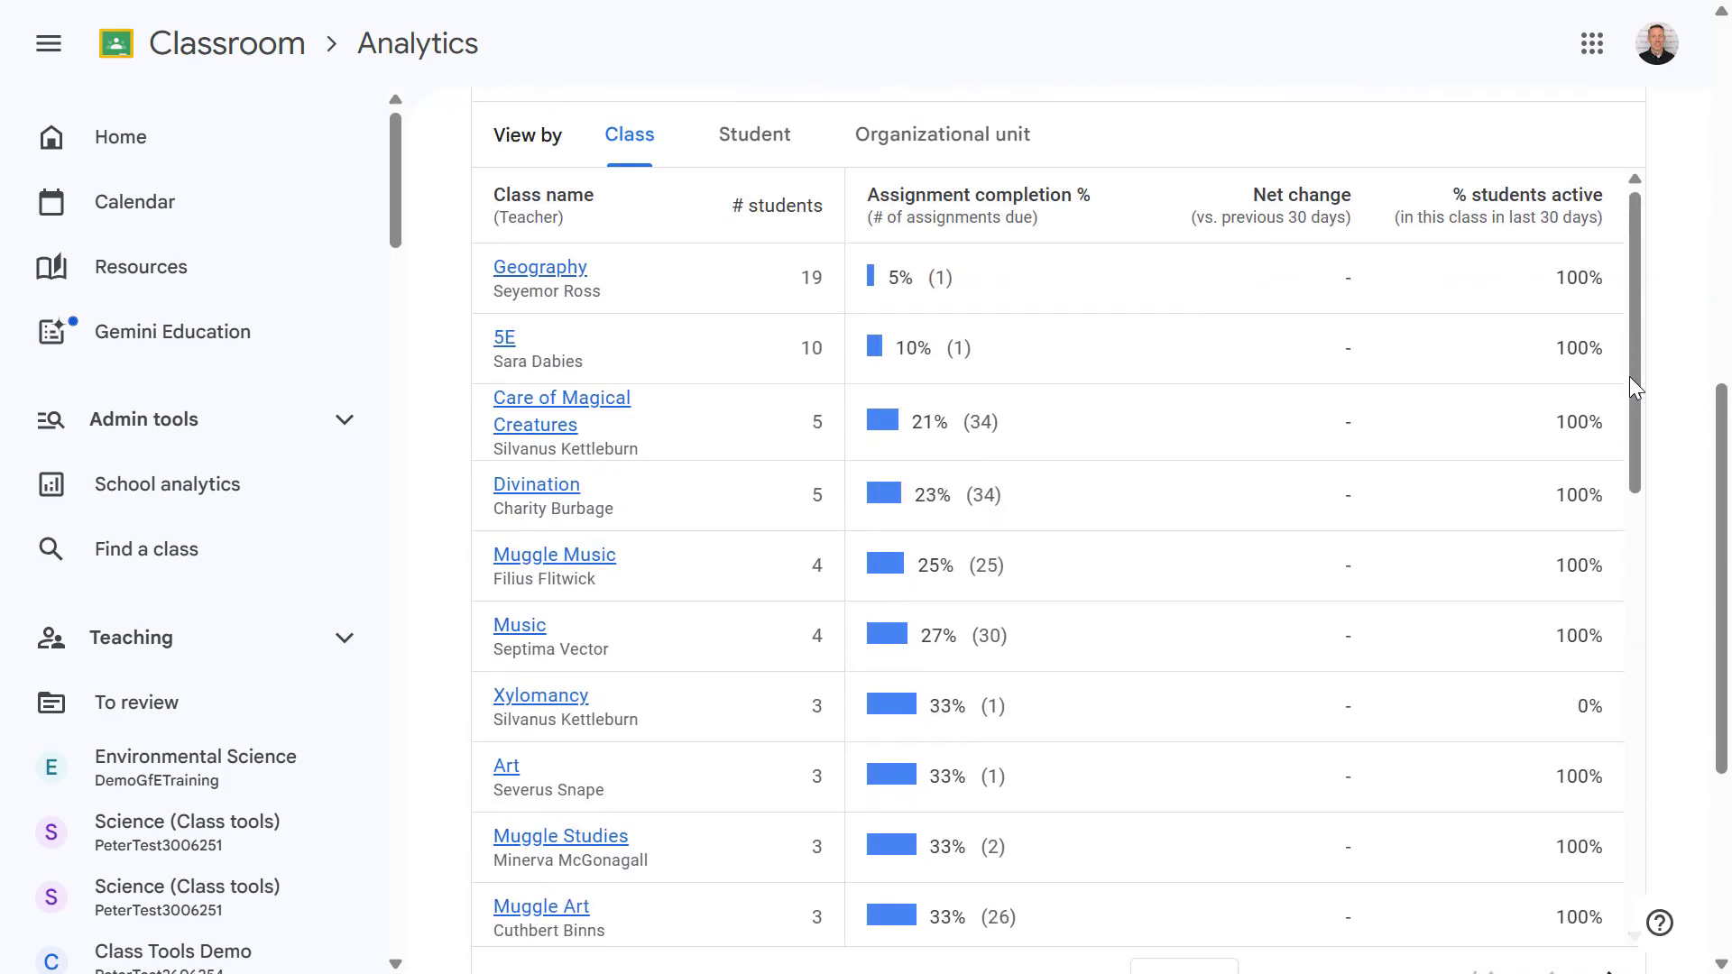
pyautogui.click(754, 140)
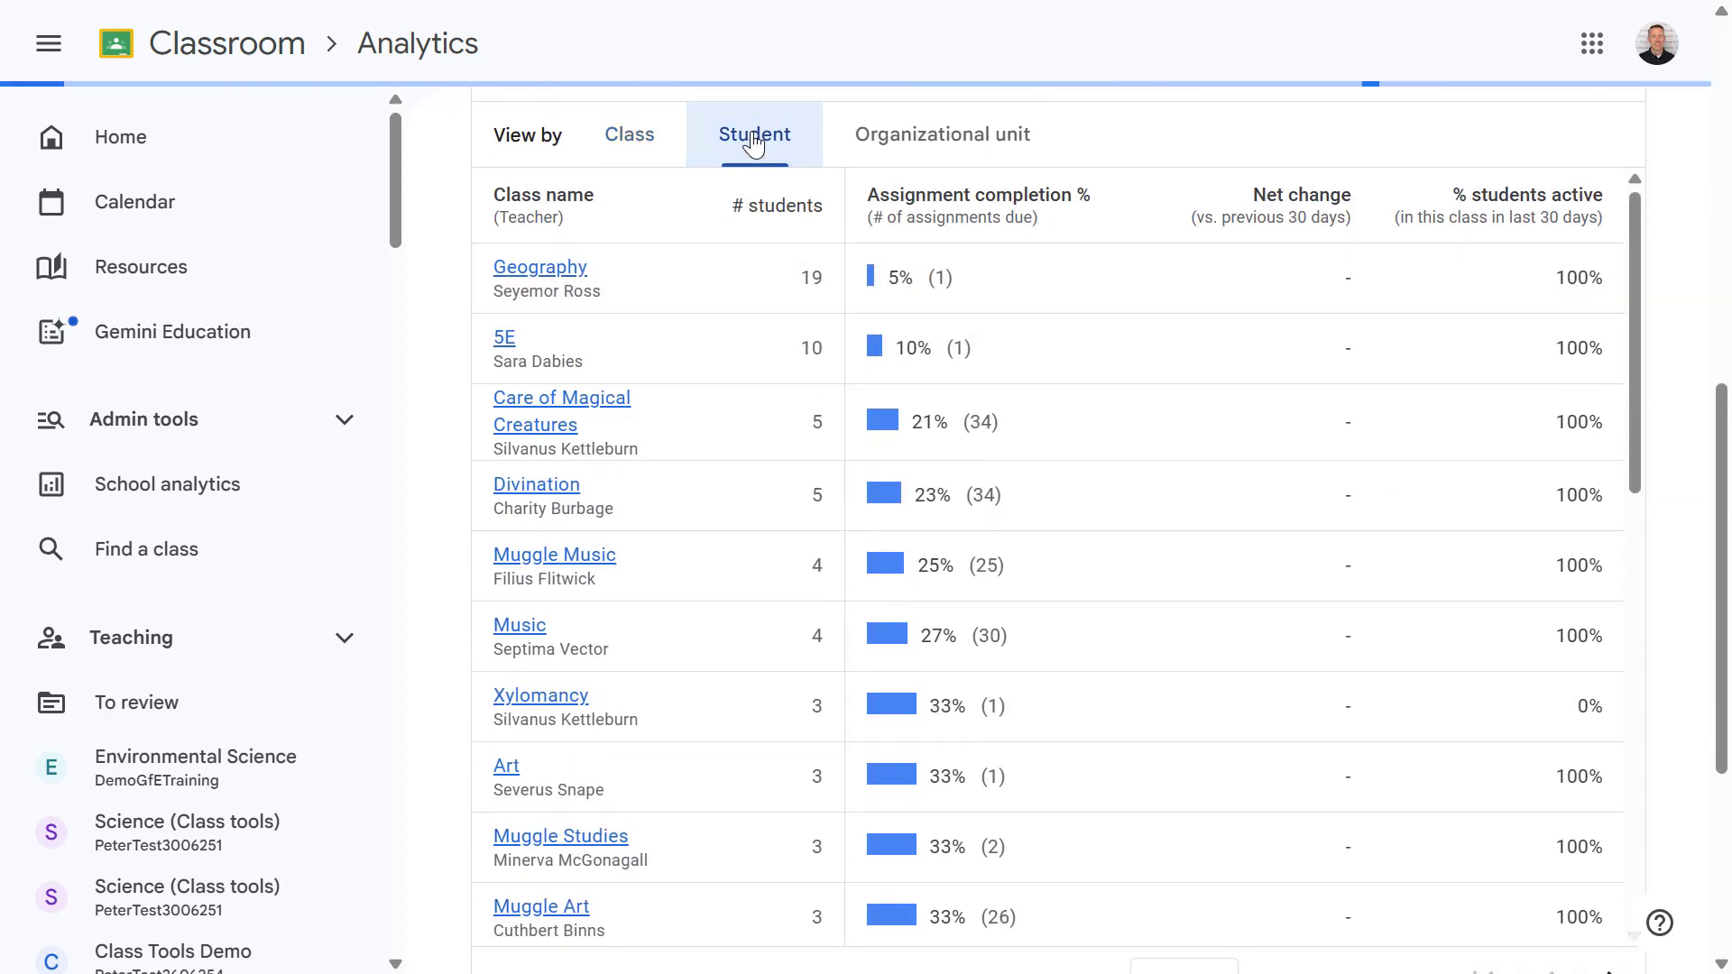
pyautogui.click(959, 131)
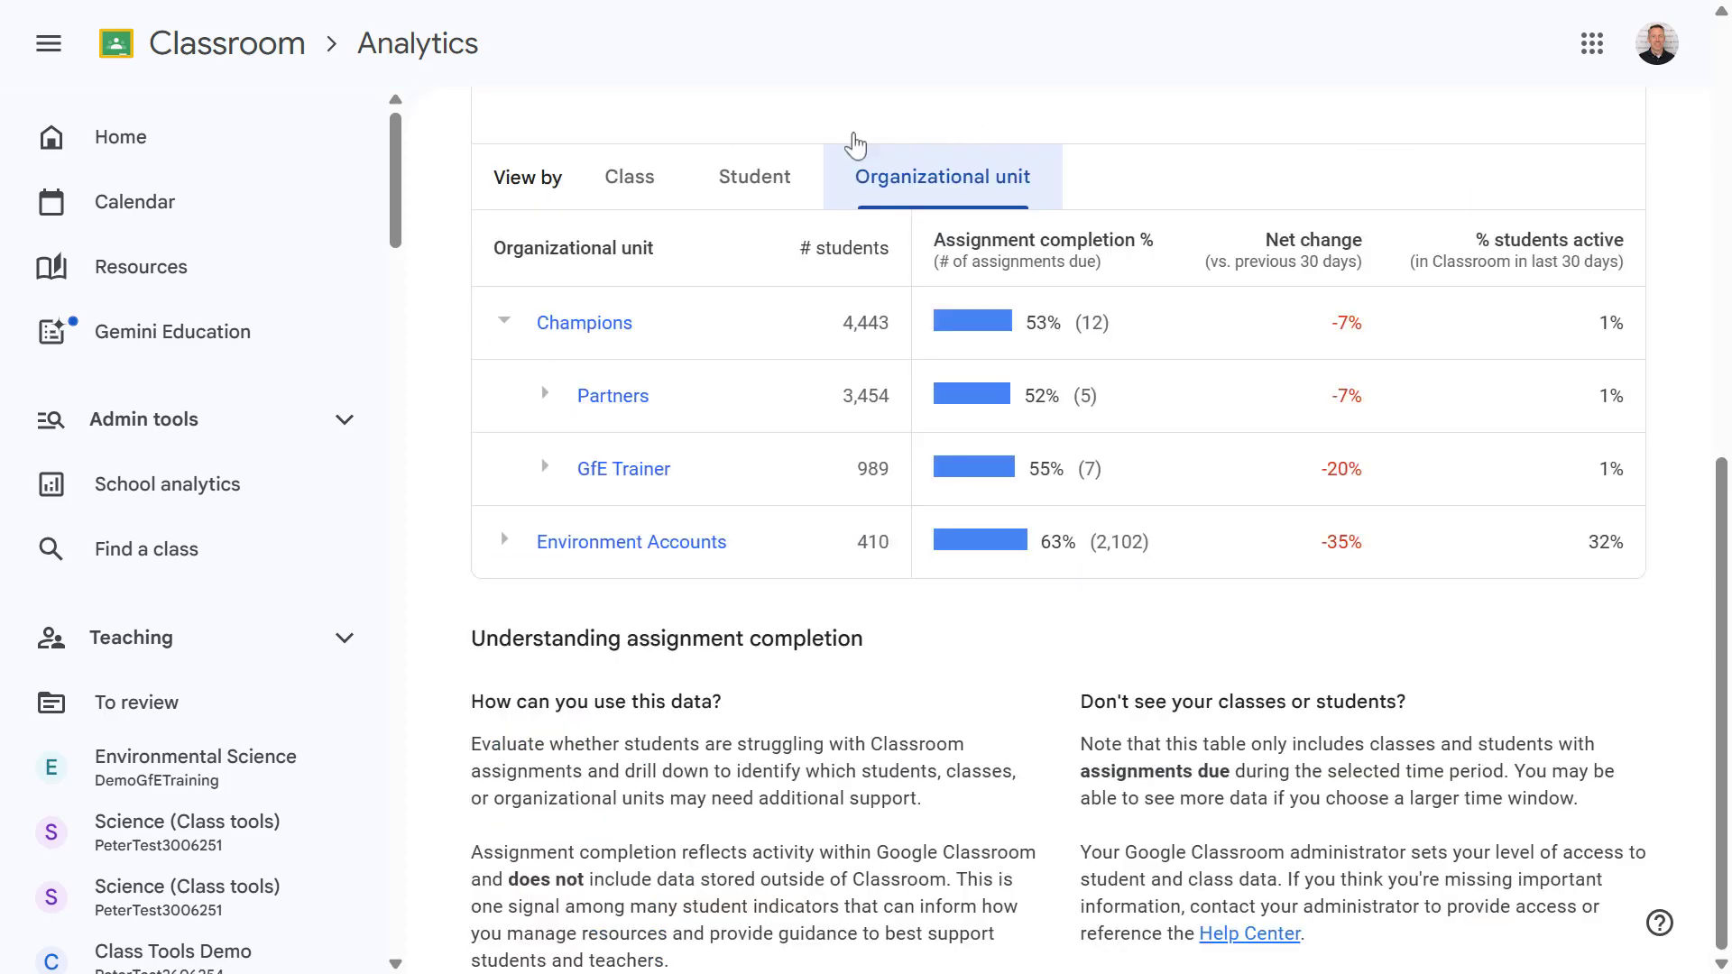
pyautogui.click(621, 169)
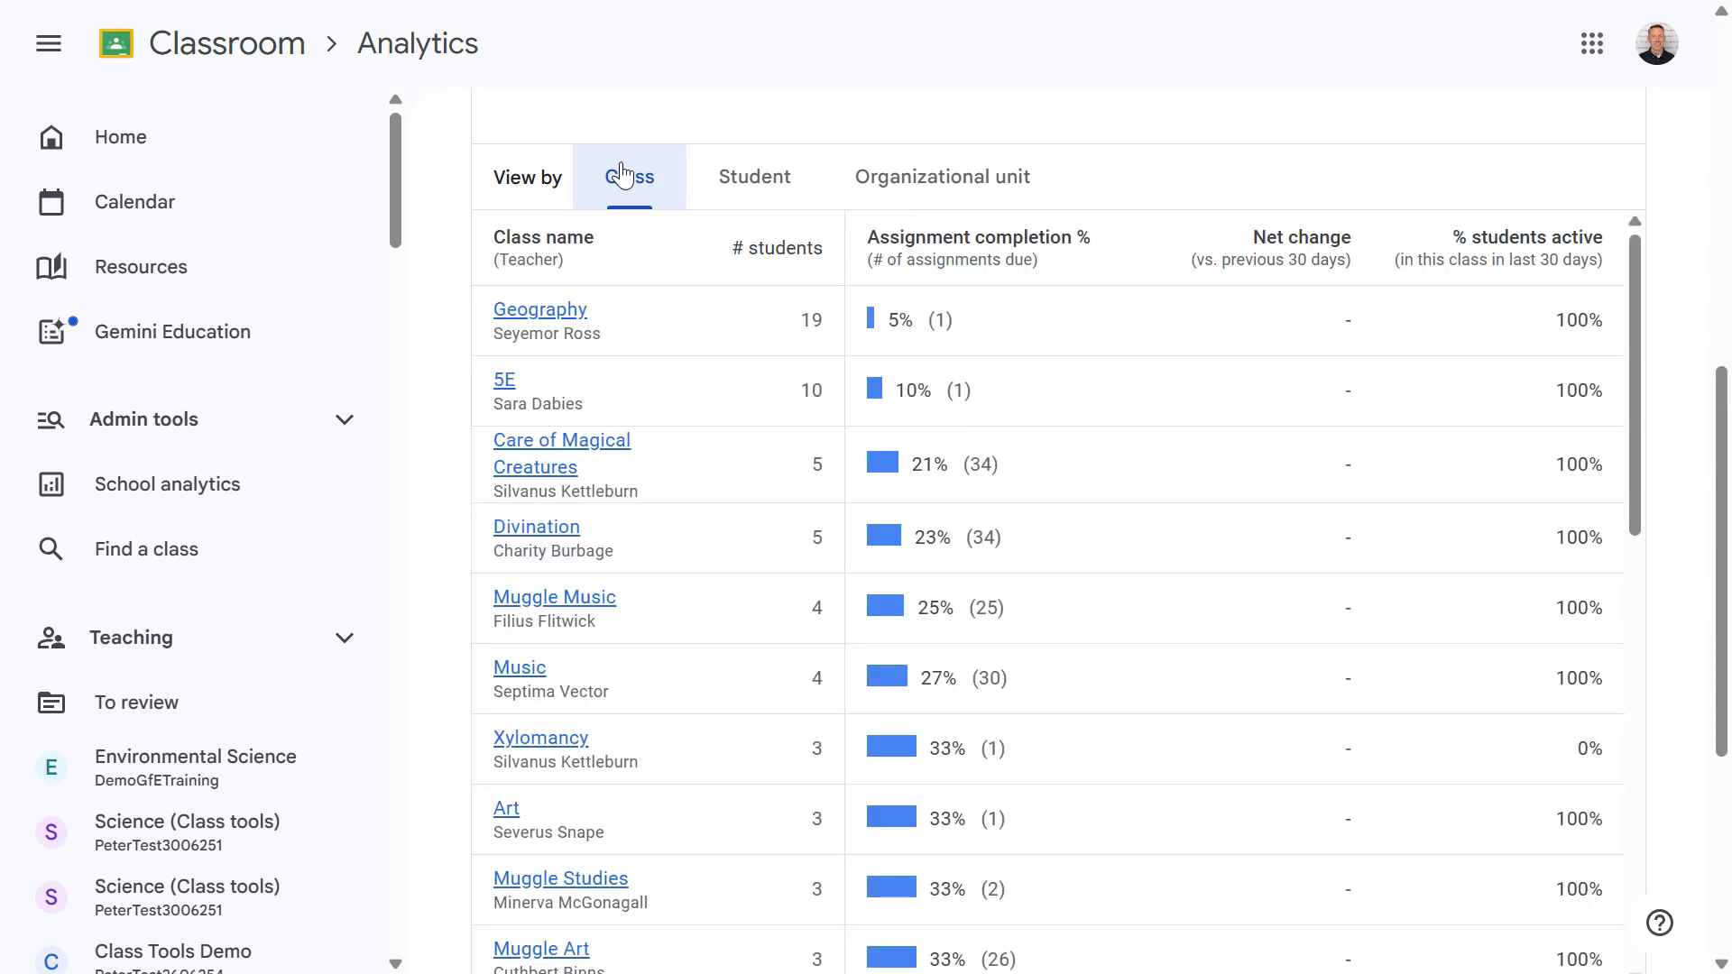
pyautogui.click(558, 316)
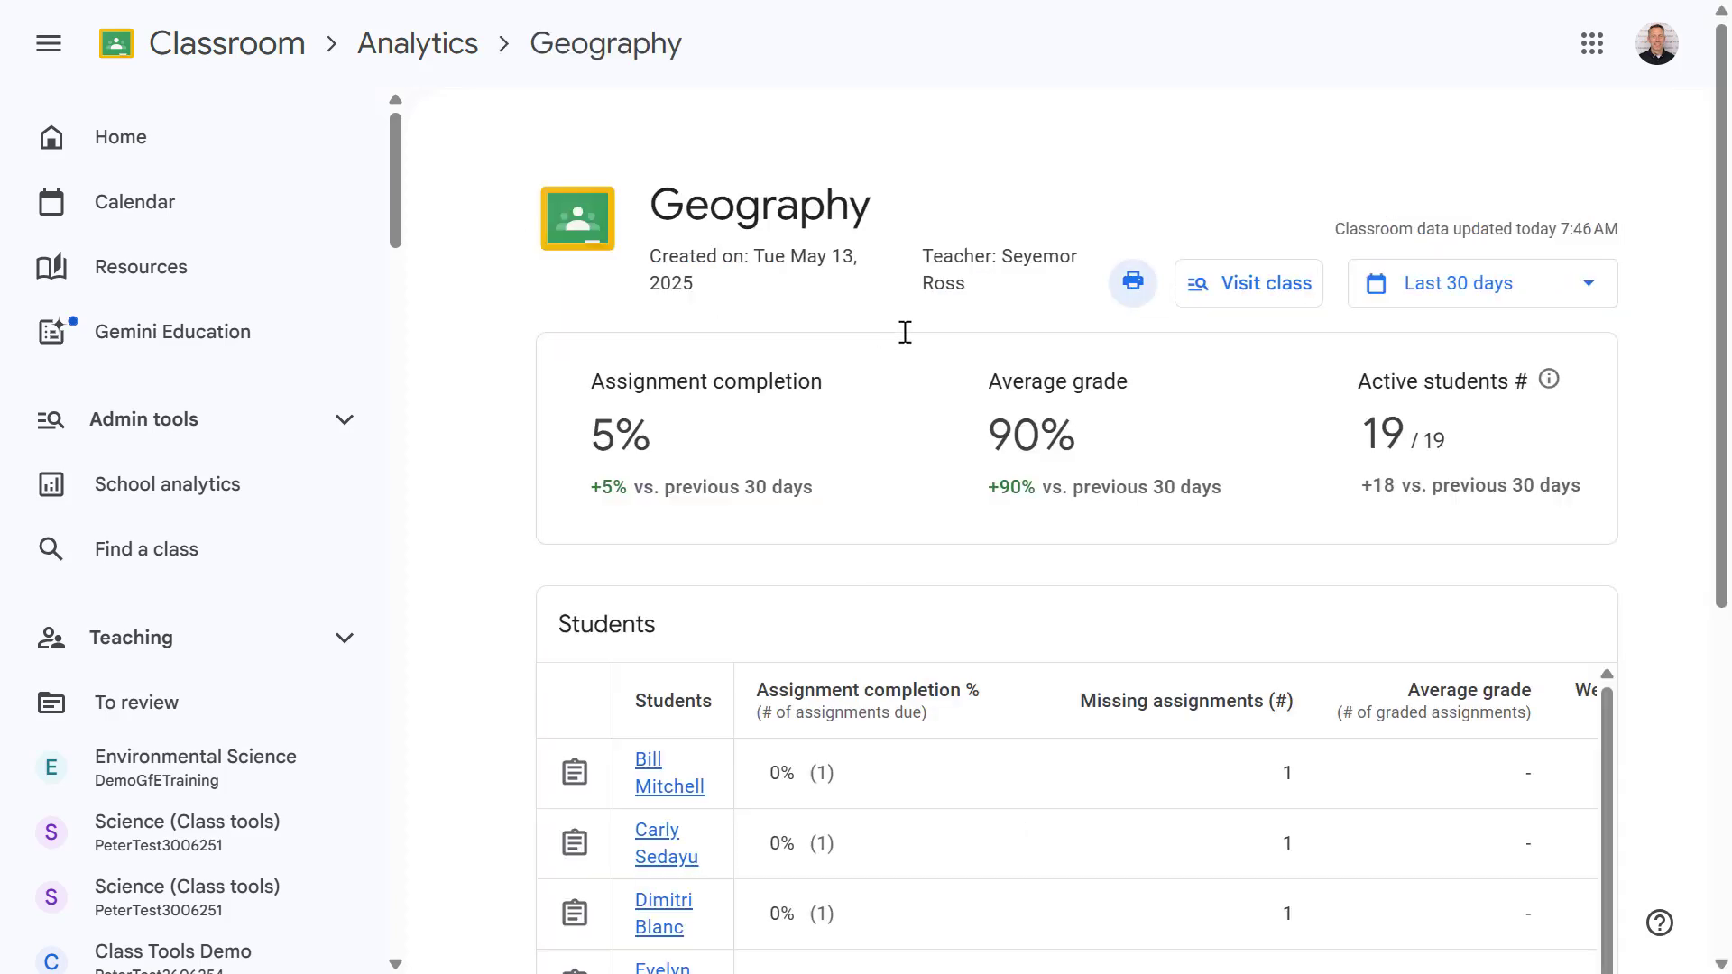
# Set the Geography analytics period to Since August, then start a visit to the class.
pyautogui.click(1597, 285)
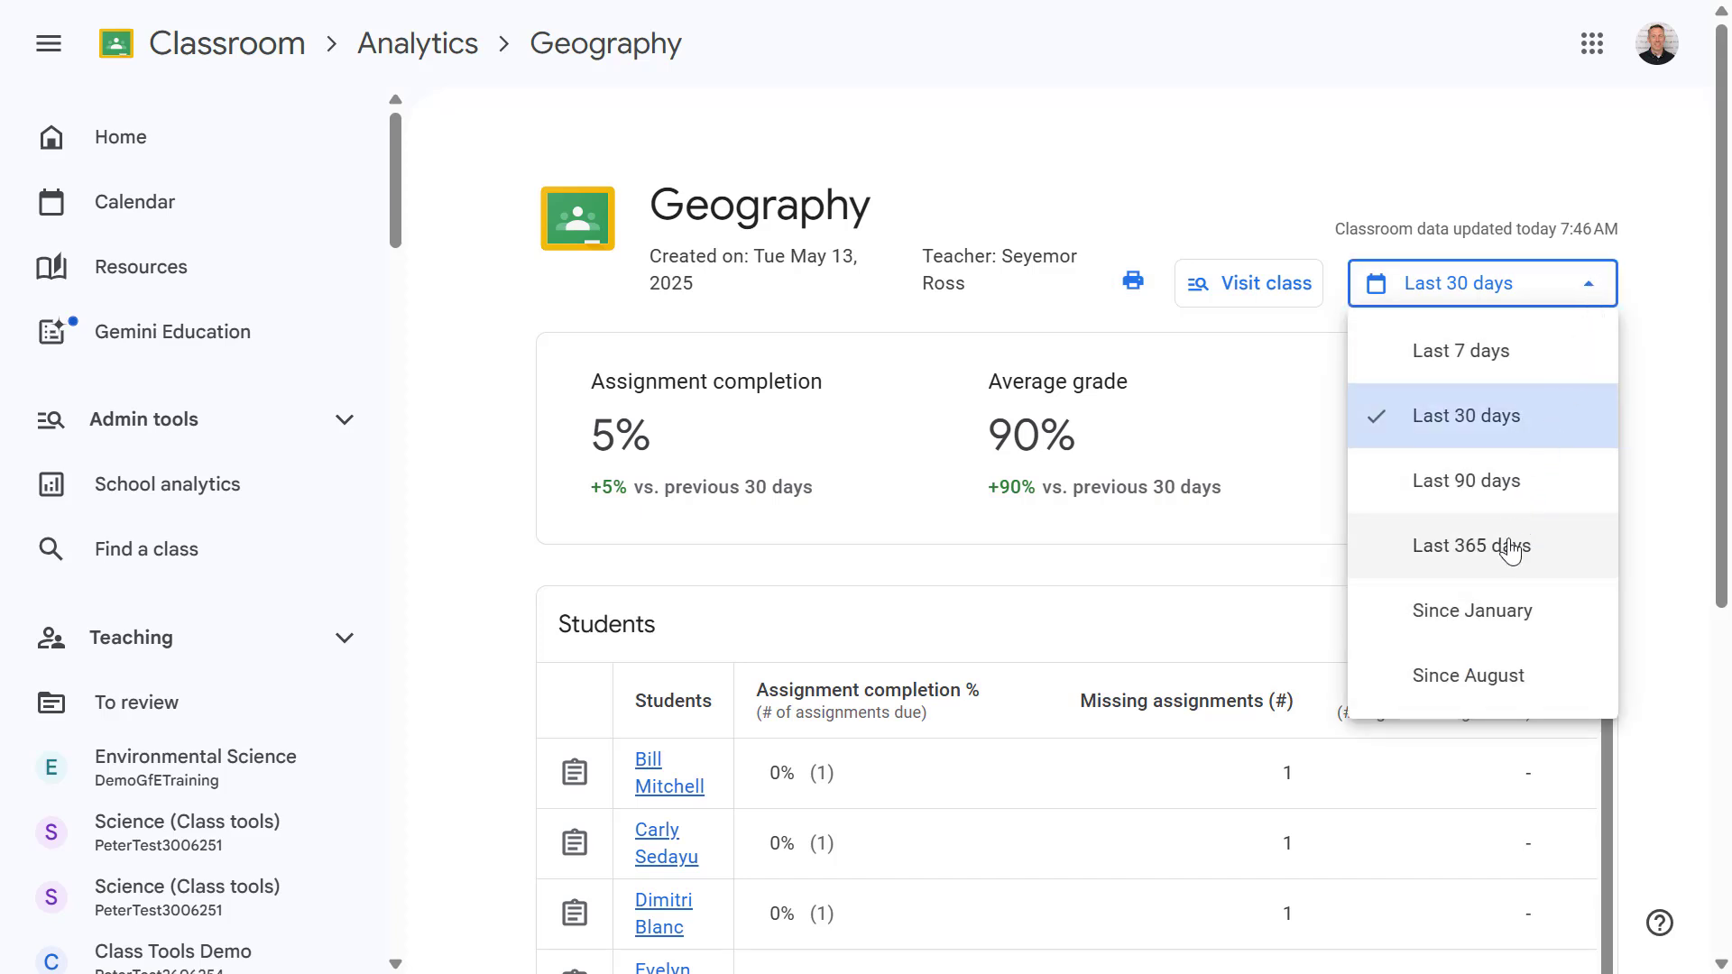
pyautogui.click(1486, 686)
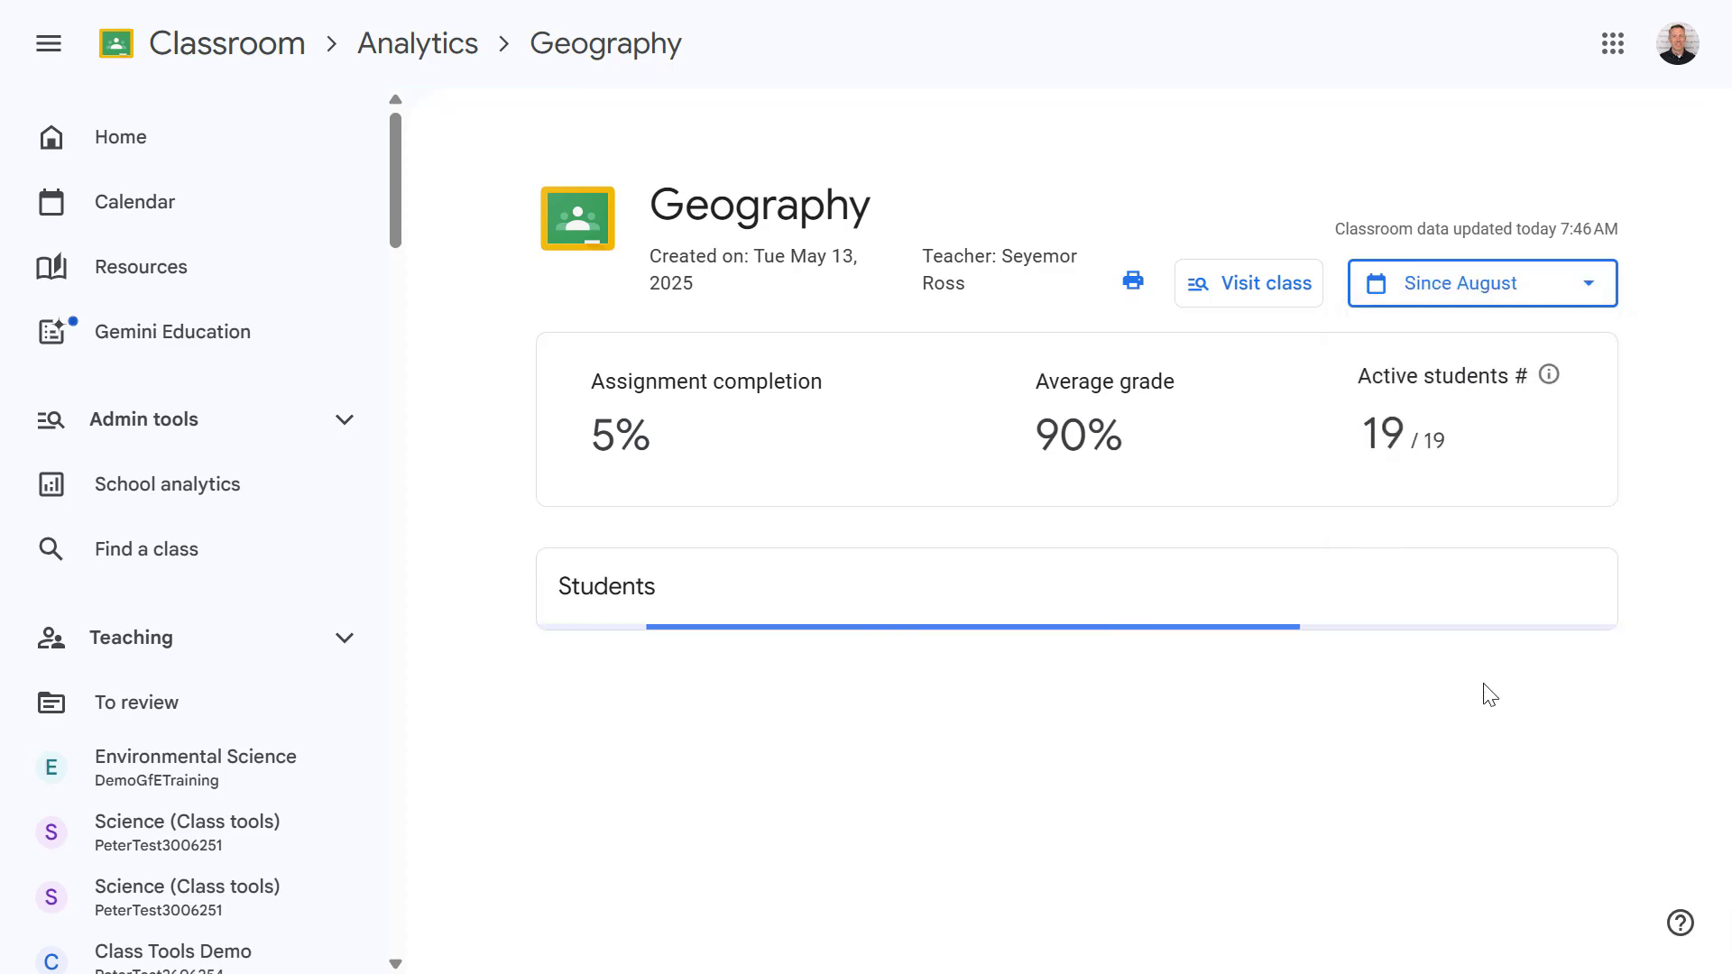
pyautogui.scroll(-1, 1685, 479)
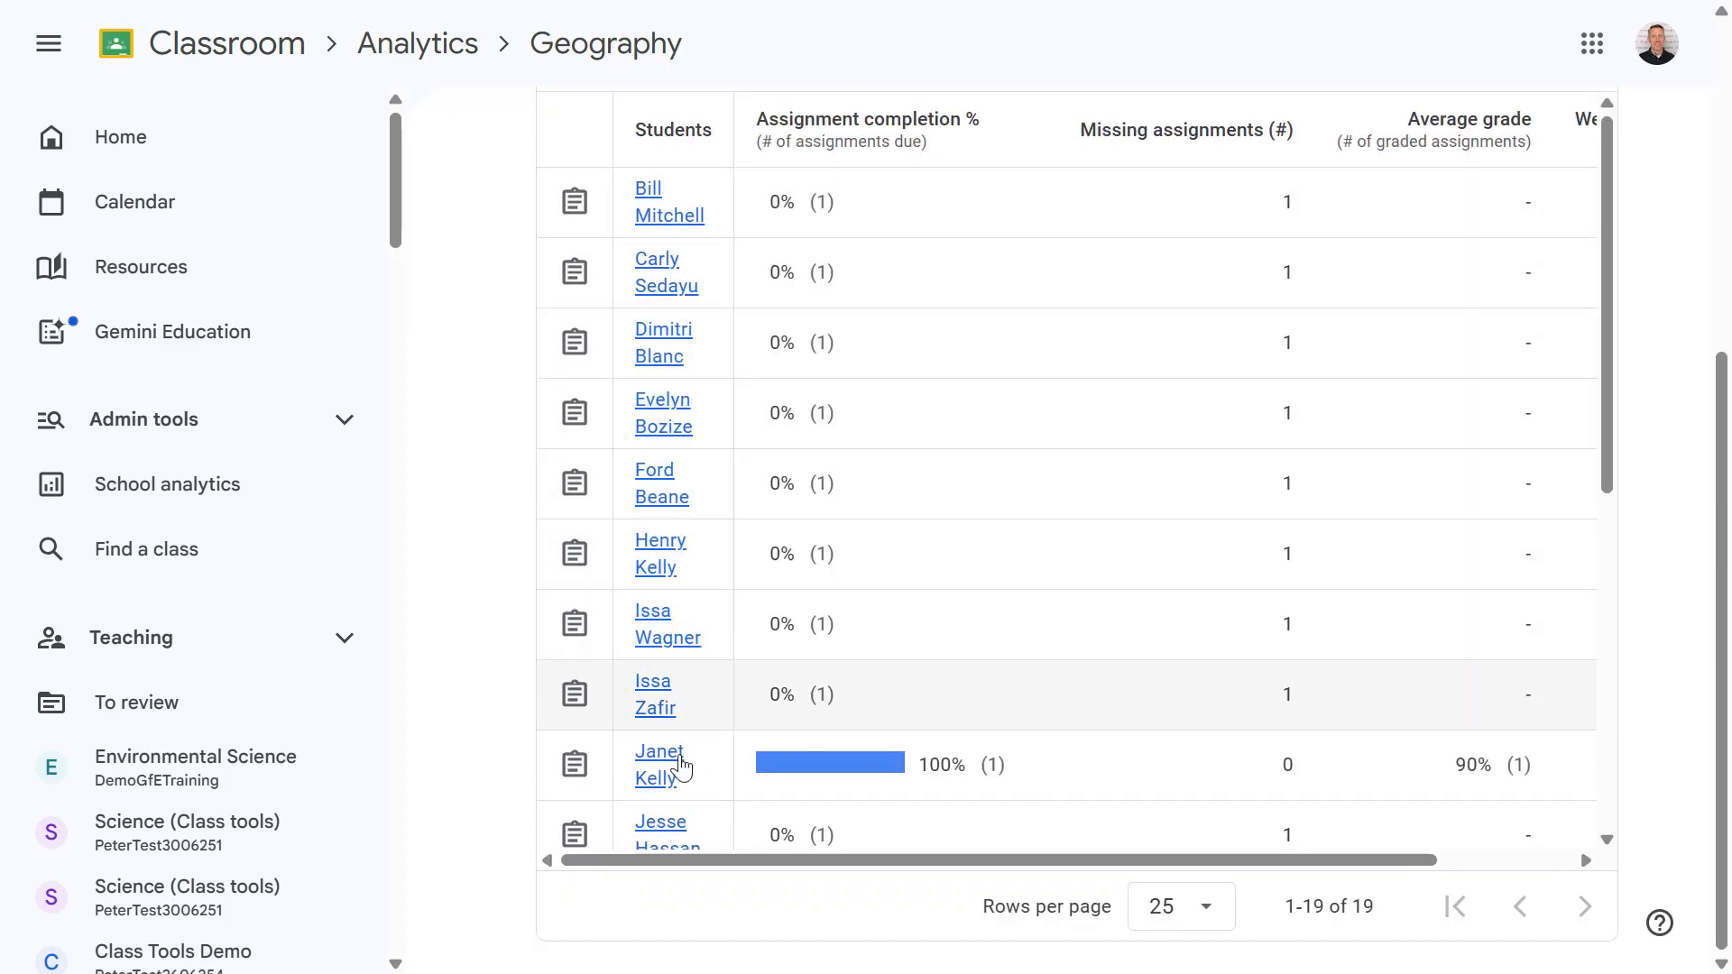
pyautogui.scroll(6, 924, 566)
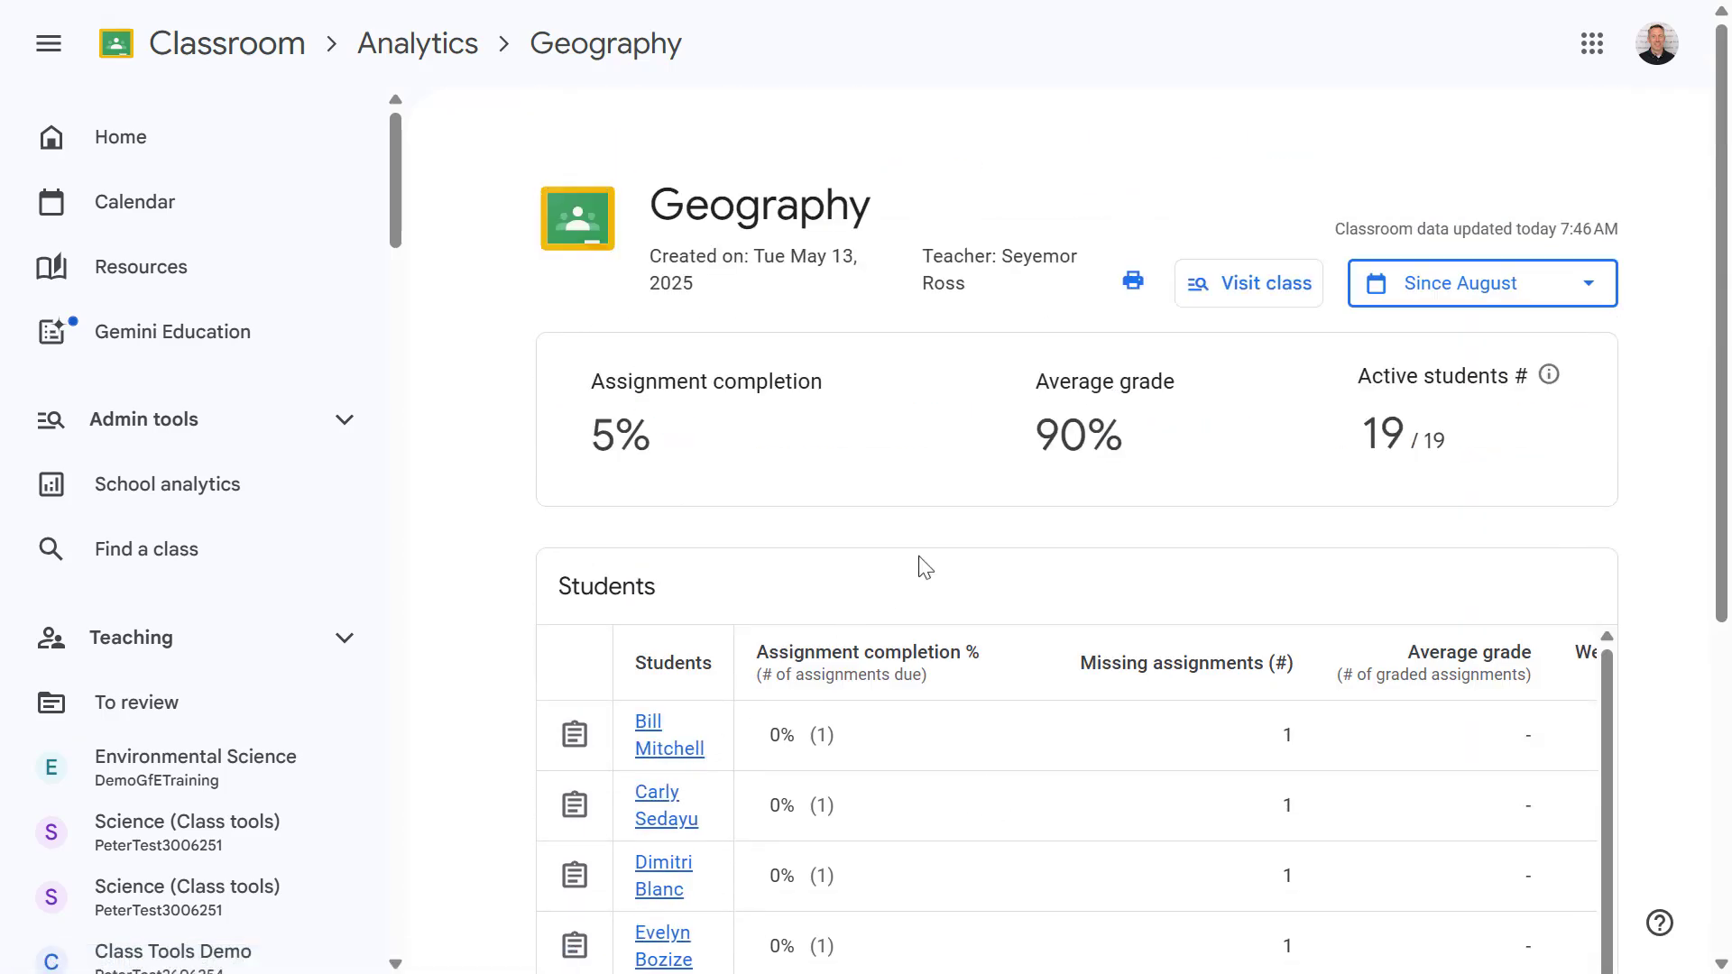
pyautogui.click(1250, 285)
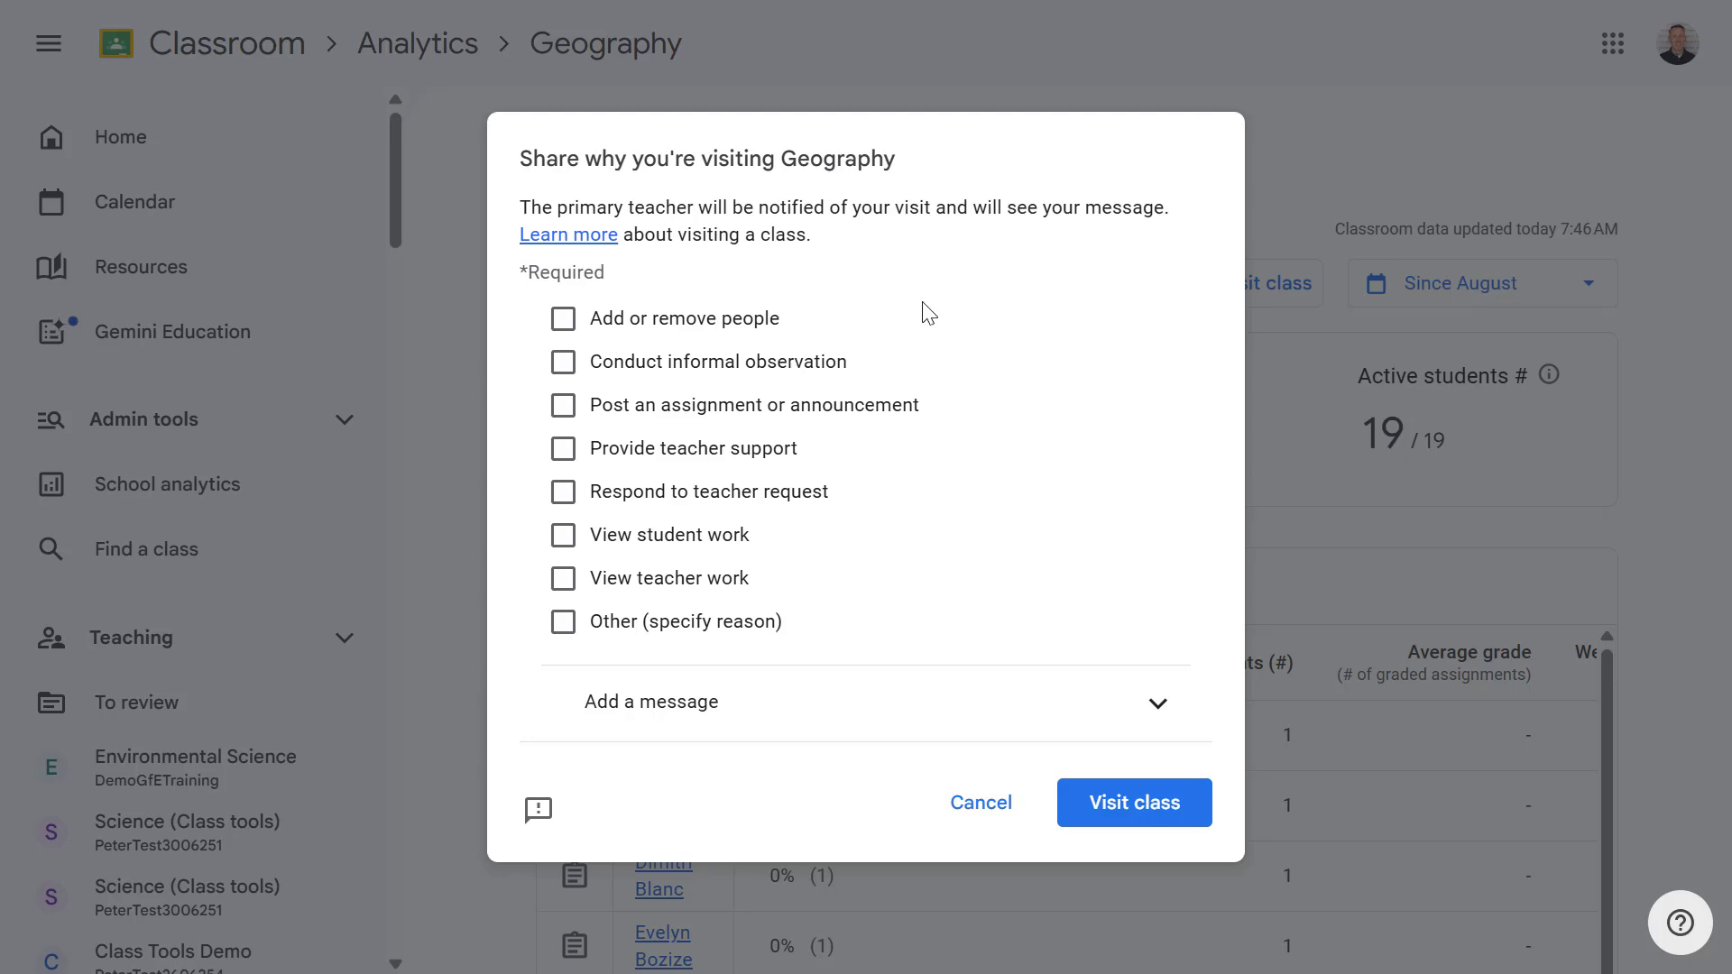
# Give Provide teacher support as the visit reason, without a message, and enter Geography.
pyautogui.click(562, 447)
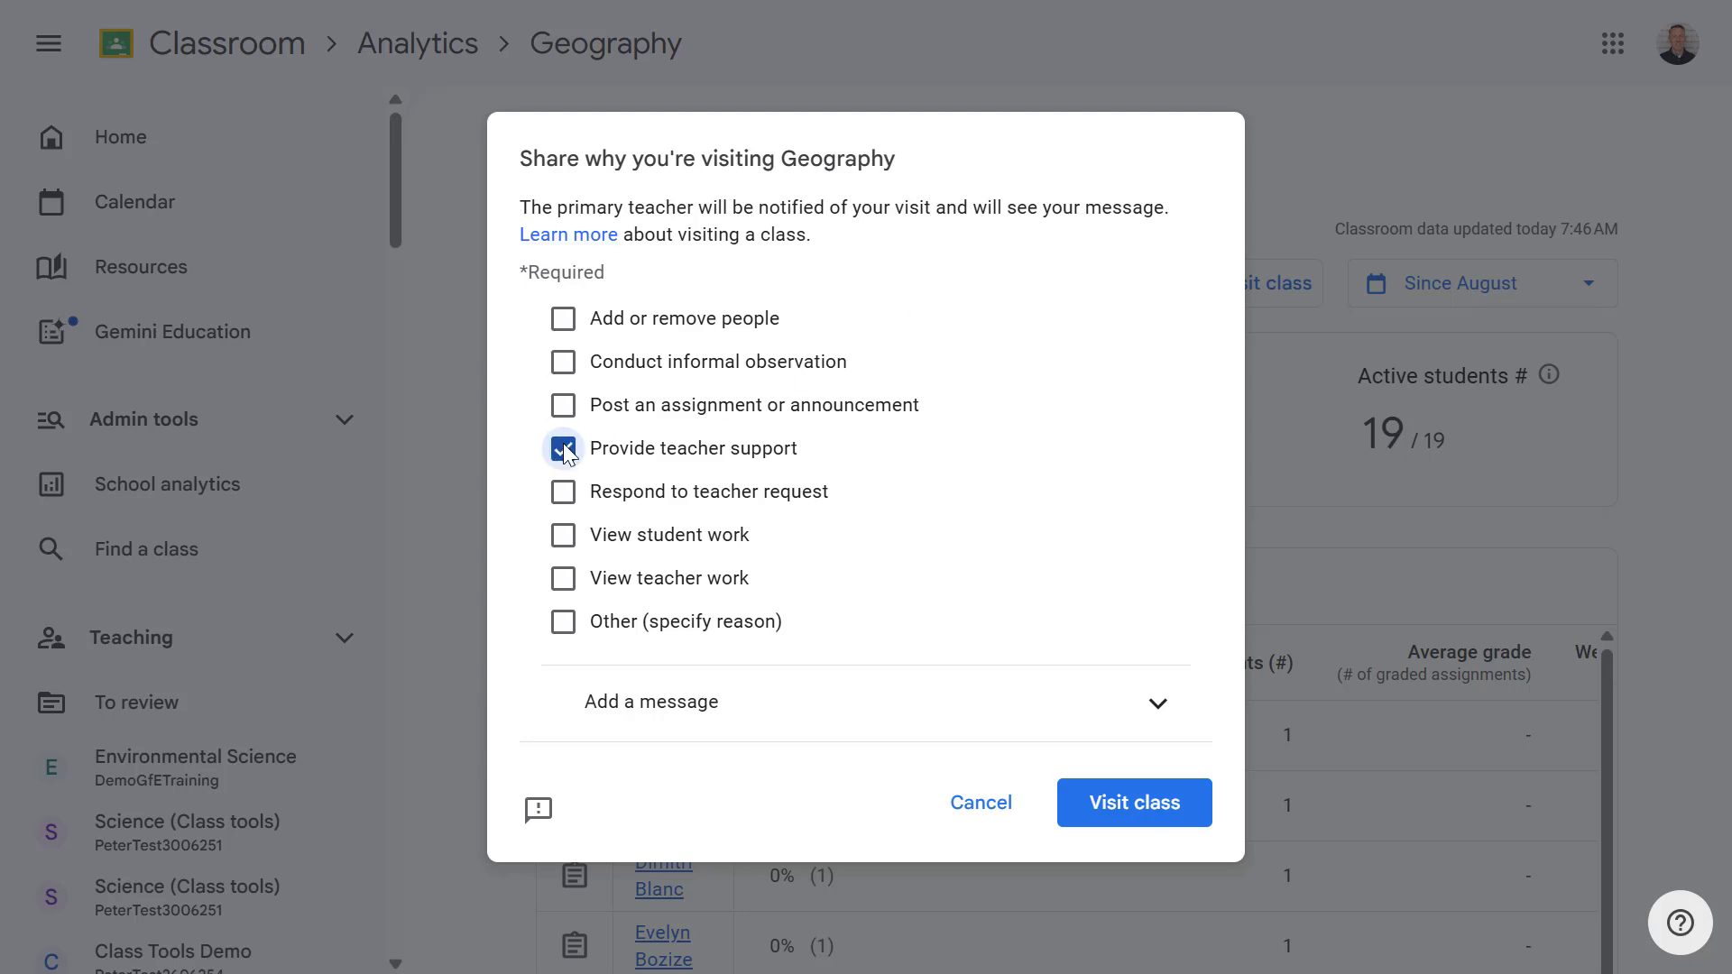
pyautogui.click(1156, 702)
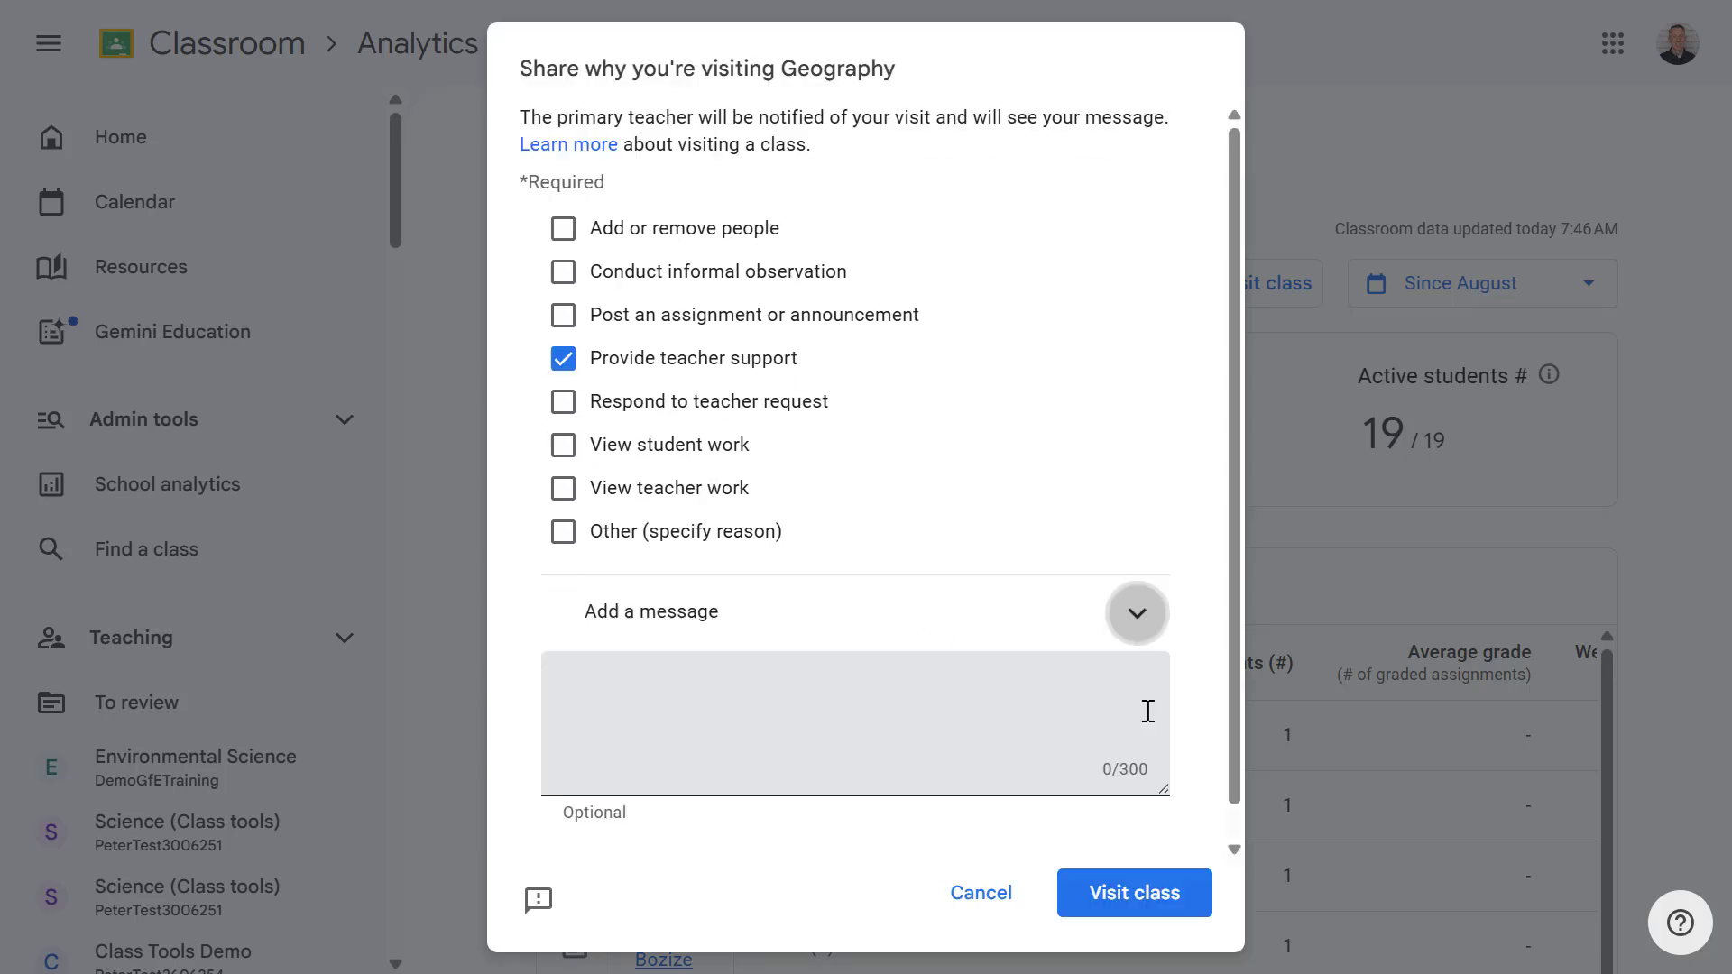
pyautogui.click(1137, 613)
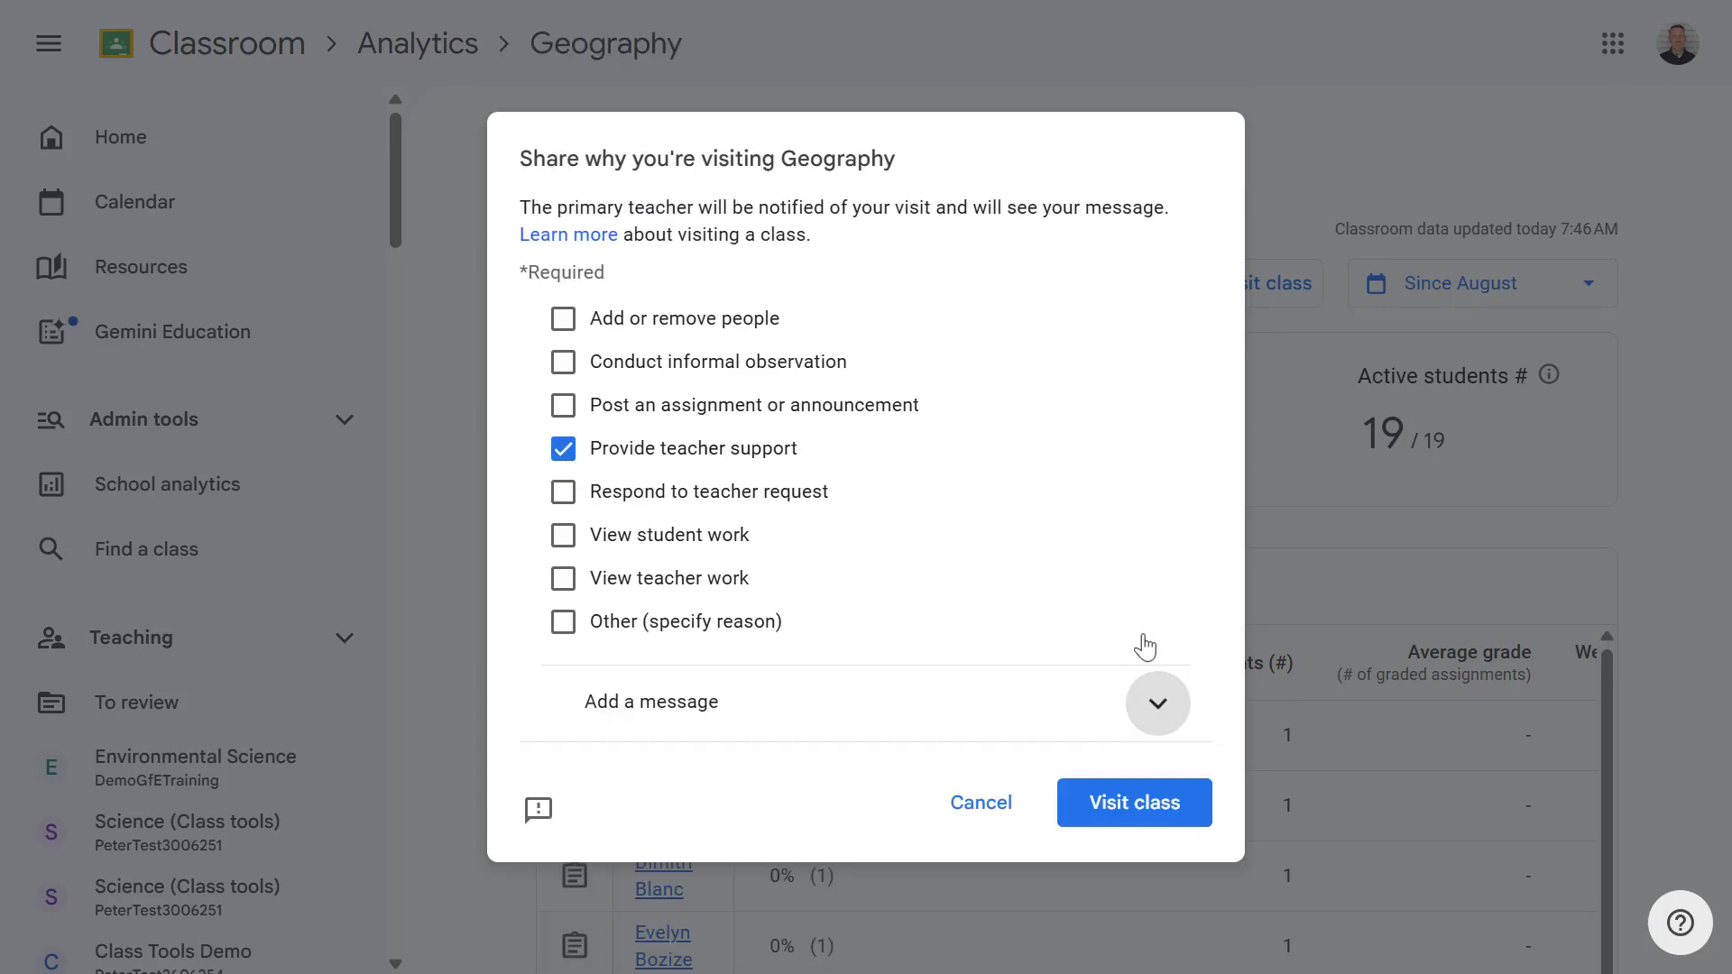
pyautogui.click(1135, 803)
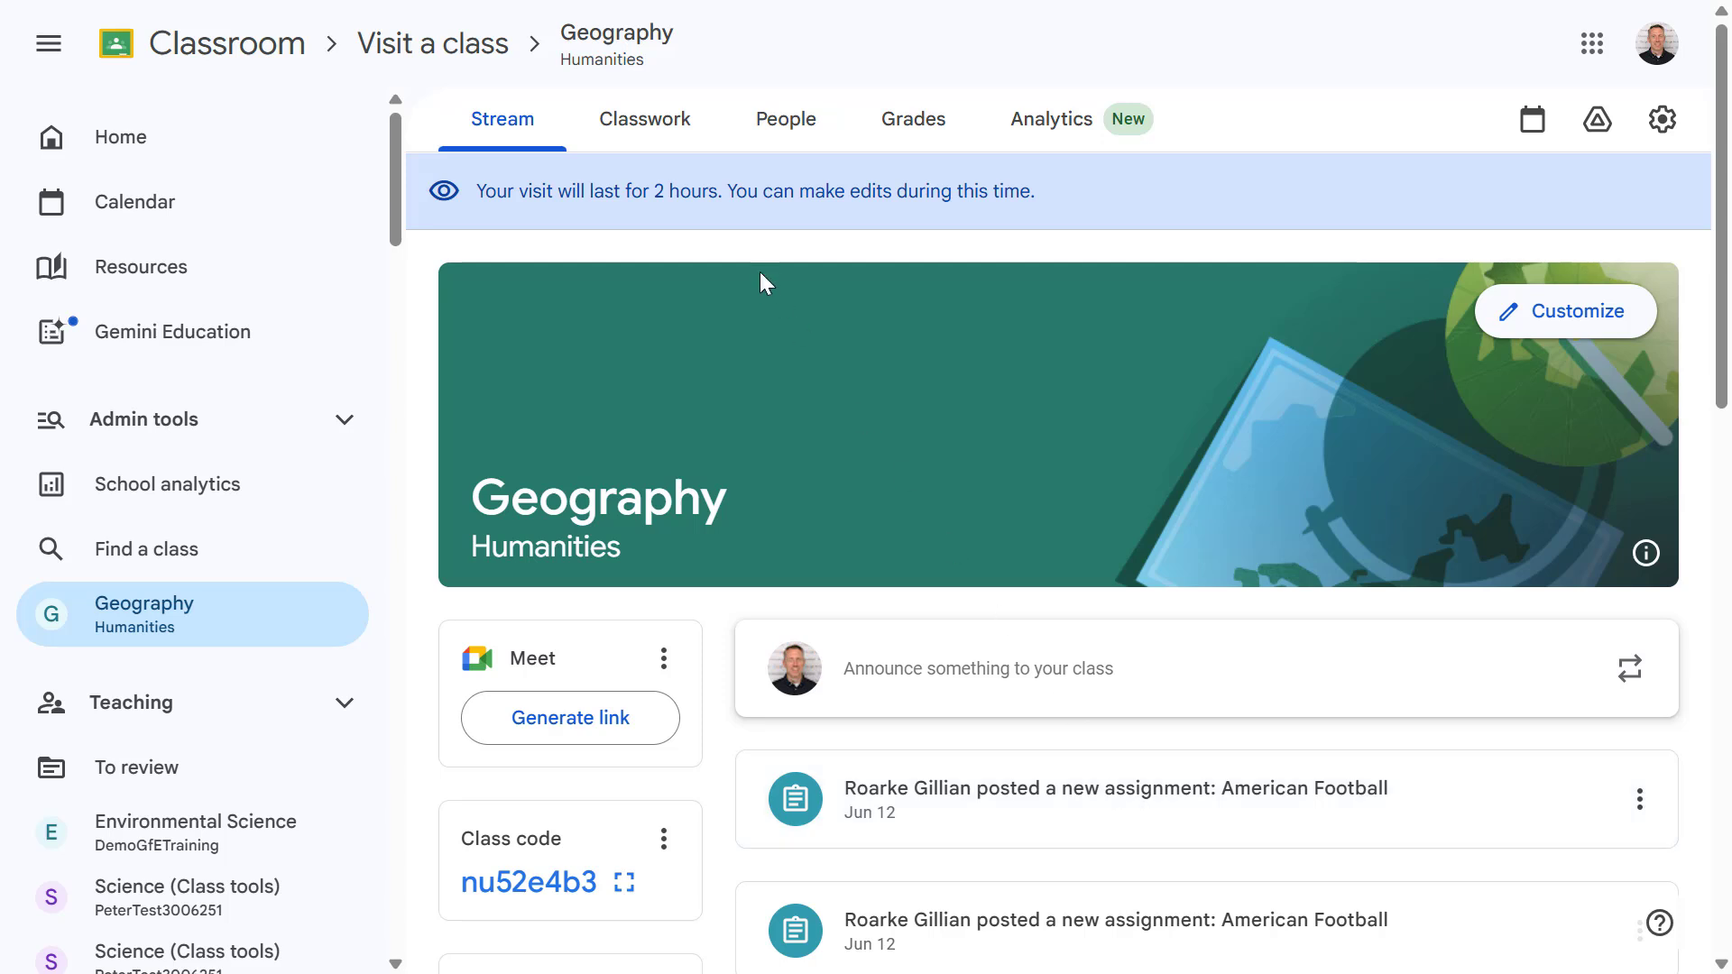
pyautogui.click(658, 118)
pyautogui.click(786, 126)
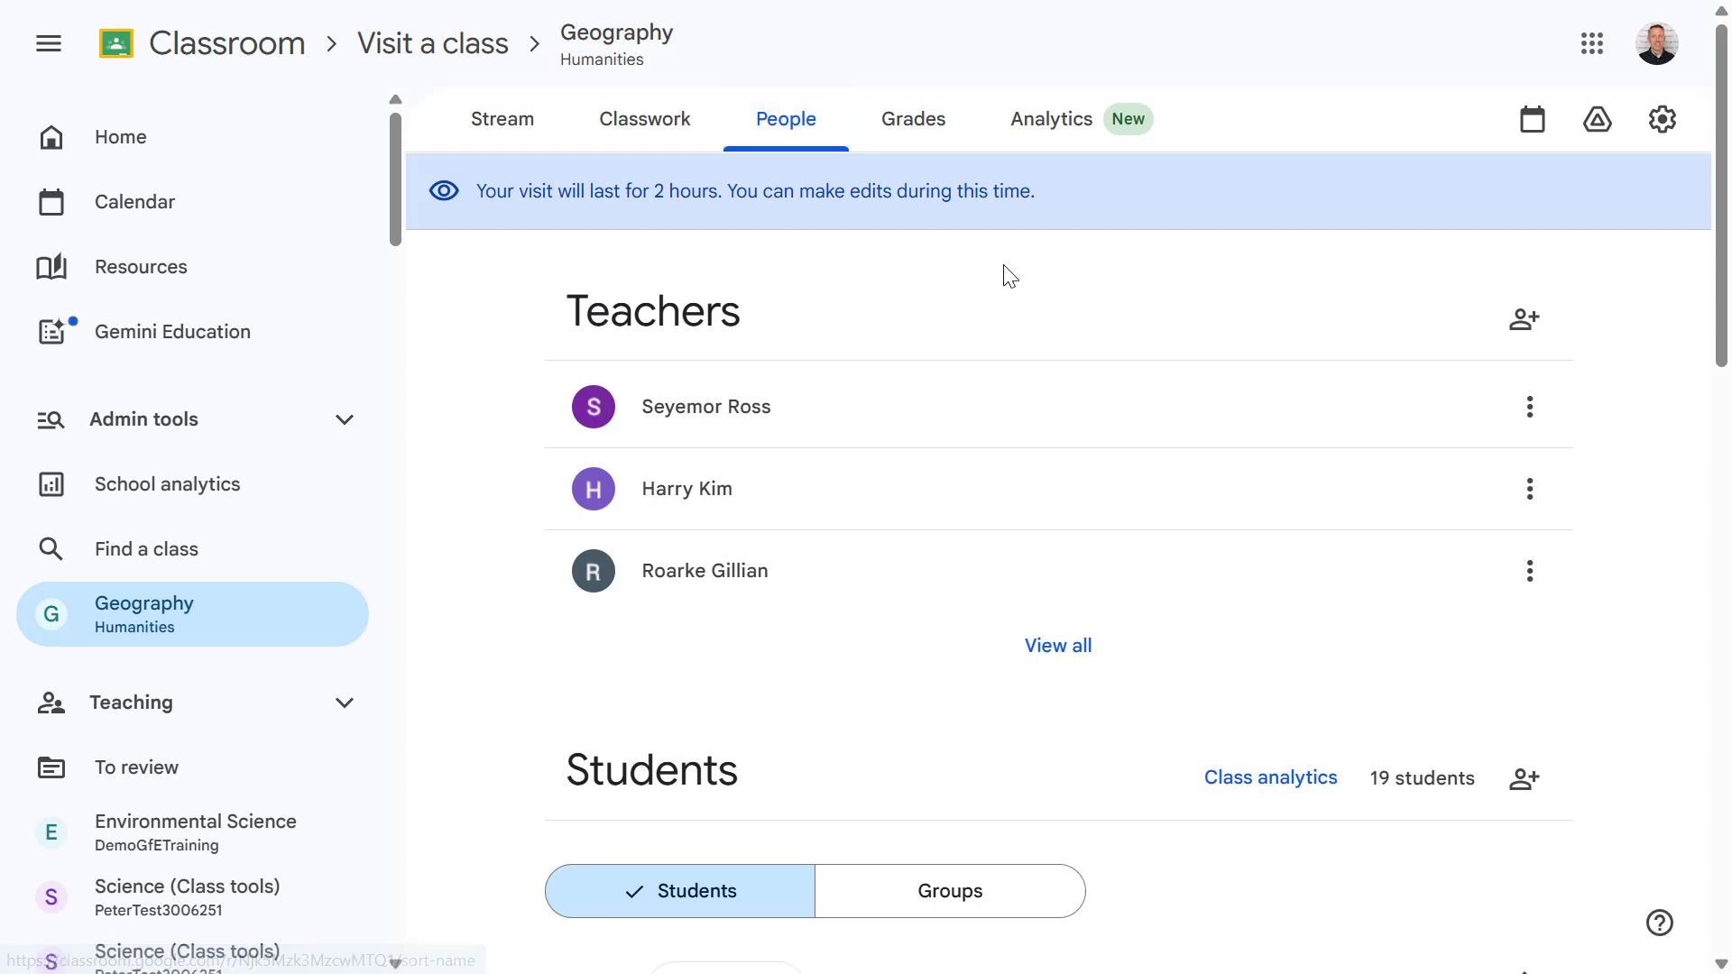
pyautogui.scroll(-7, 1006, 275)
pyautogui.scroll(7, 1007, 273)
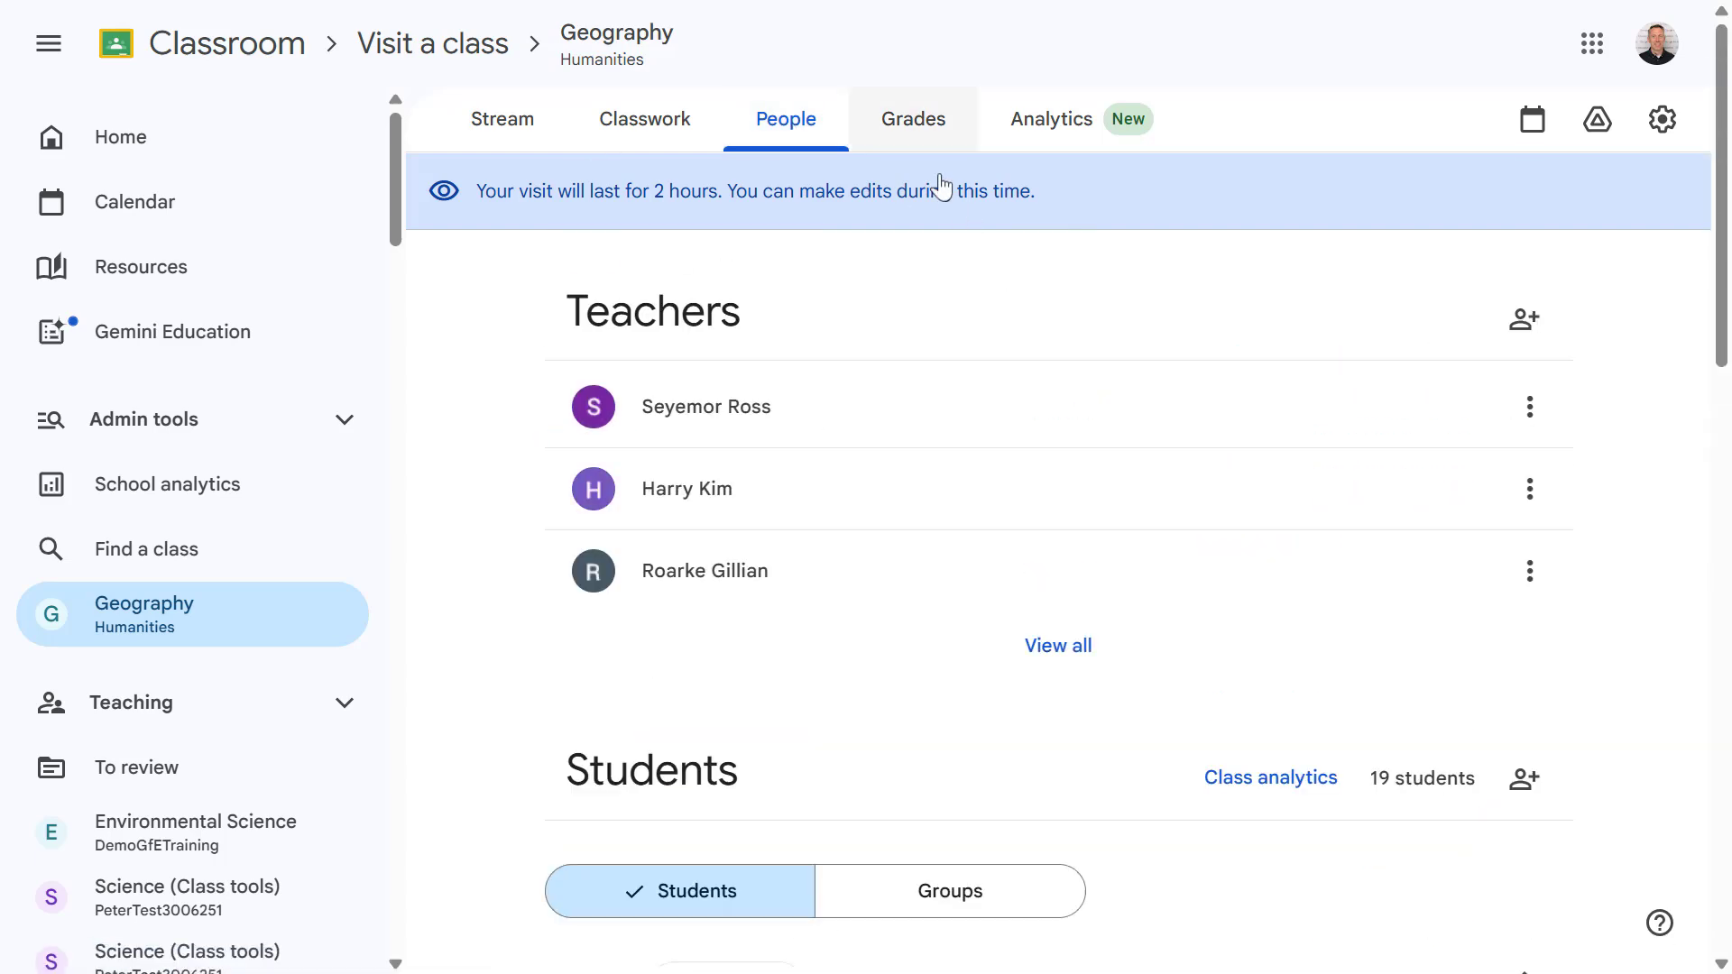
pyautogui.click(904, 129)
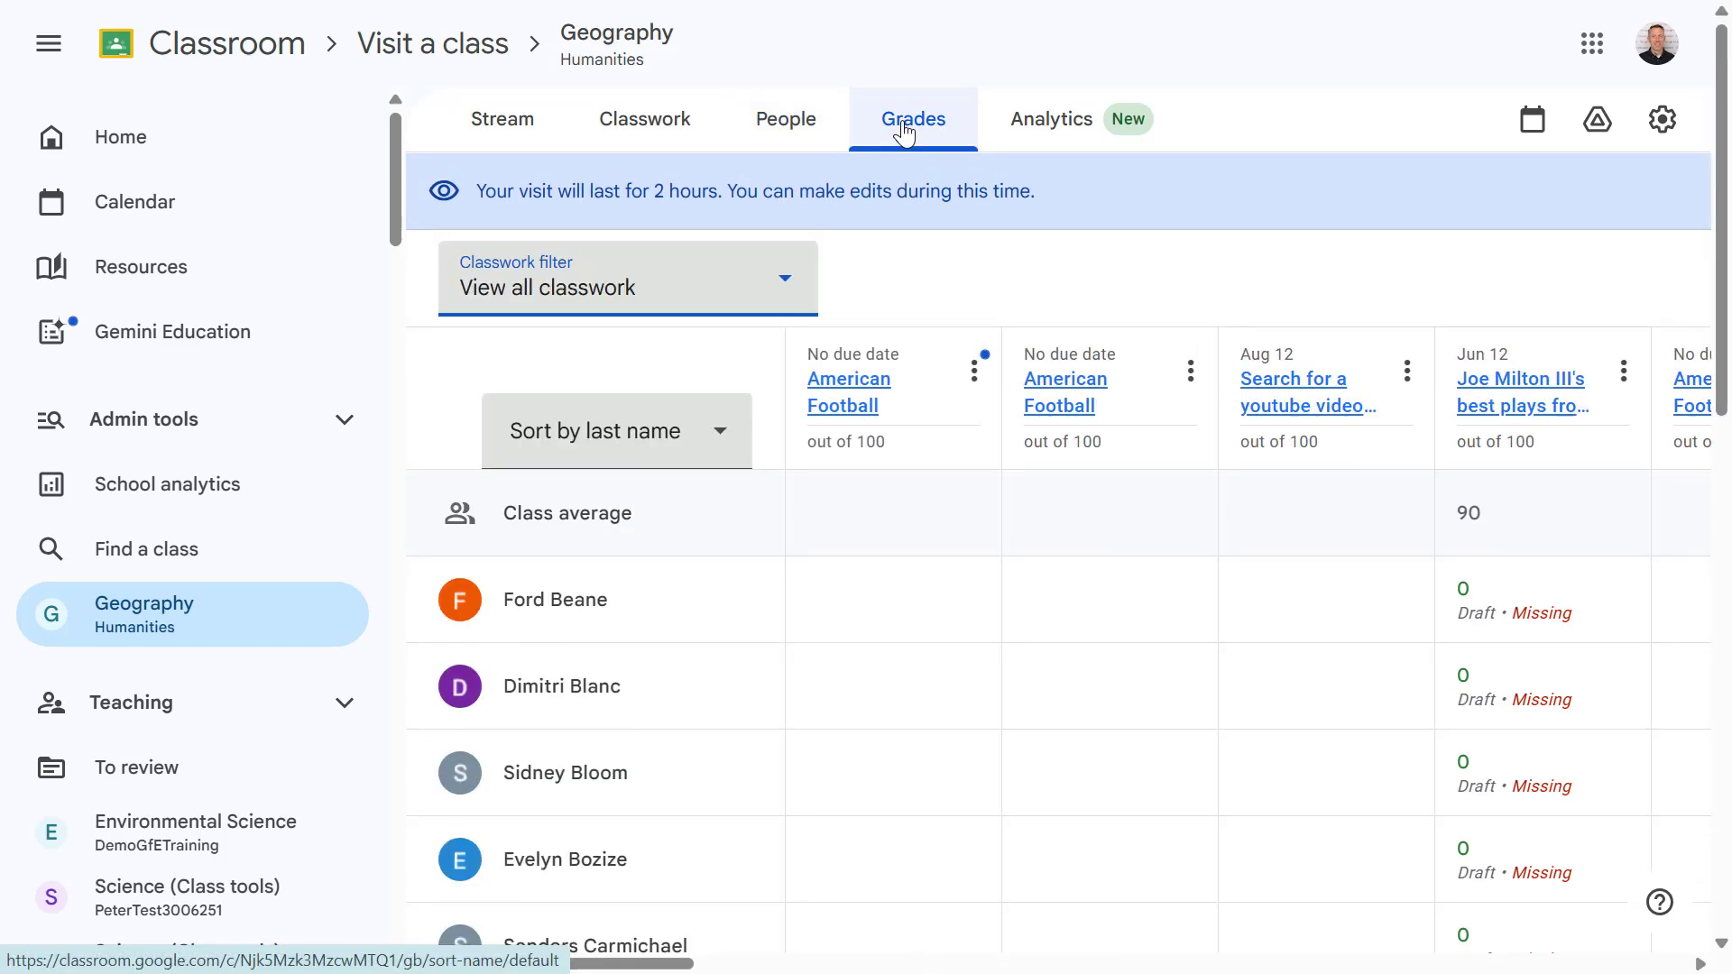
pyautogui.click(484, 148)
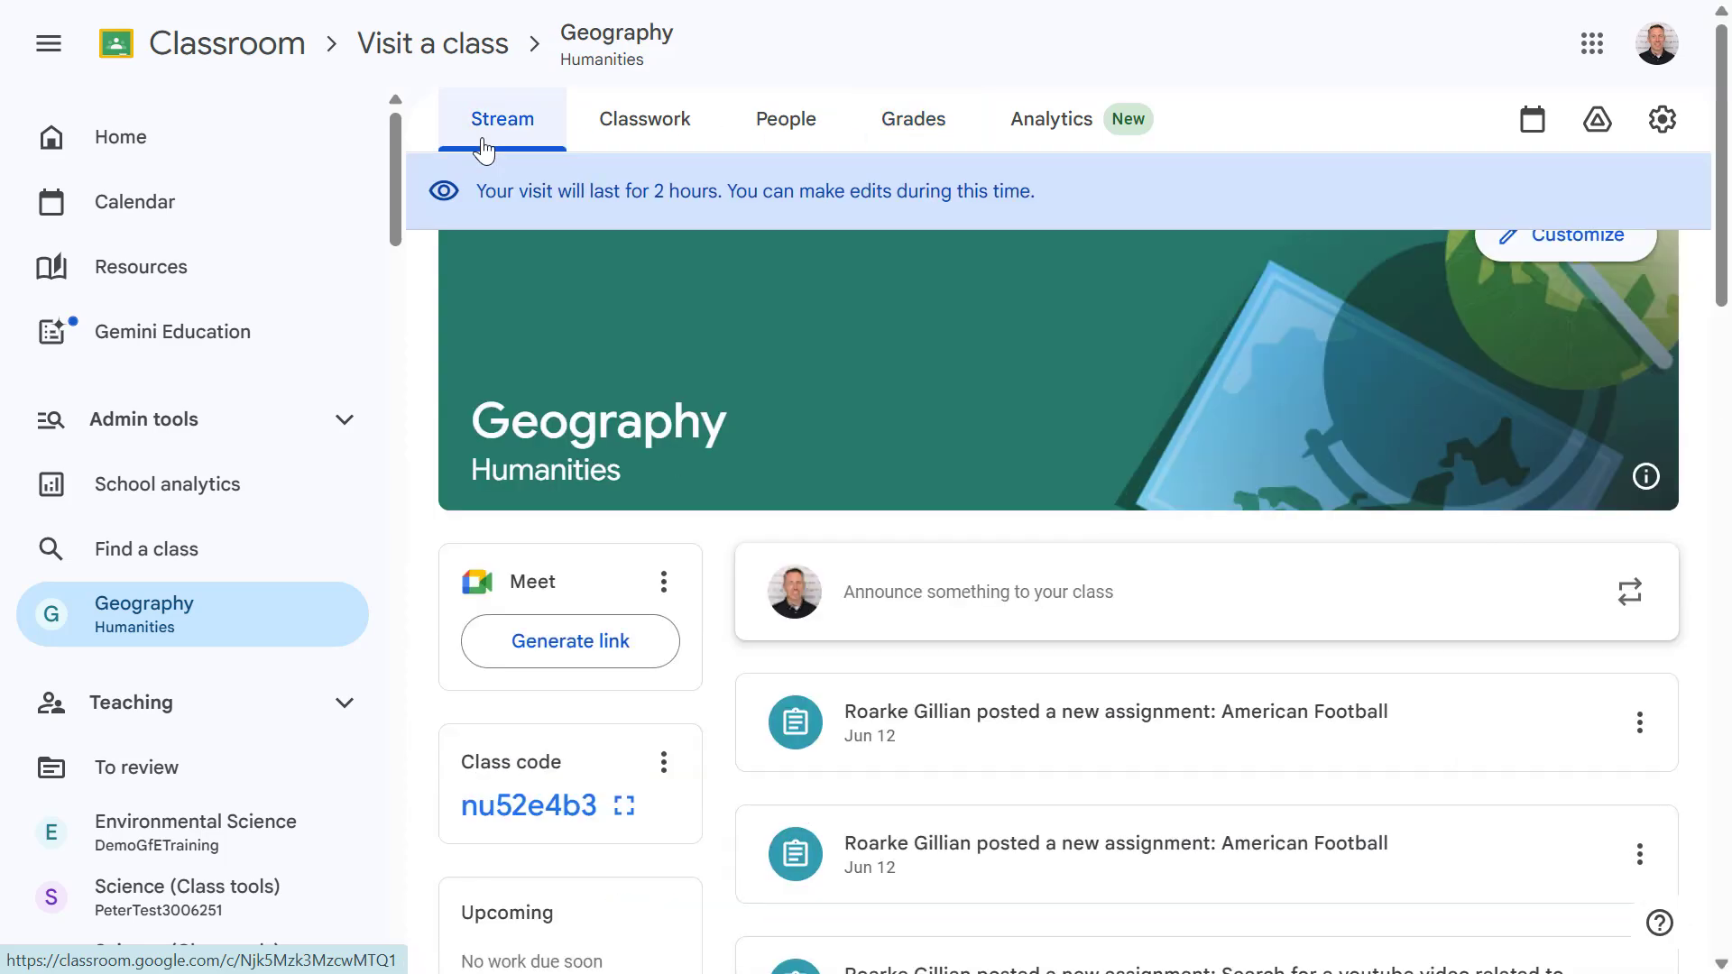